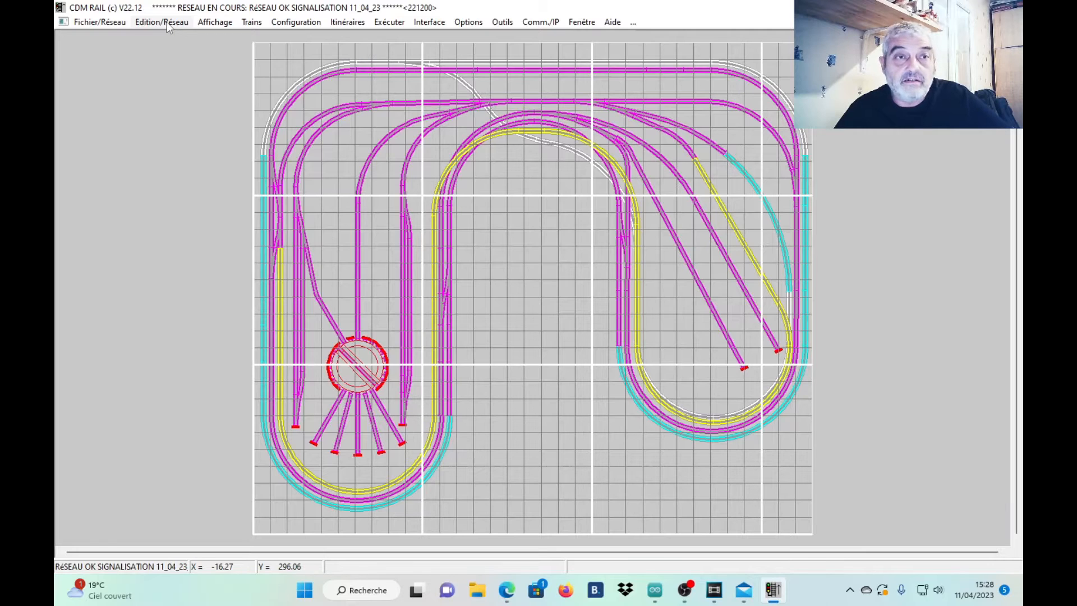
Open the layout for track editing and inspect the parameters of the short curved track leading to the turntable
click(167, 23)
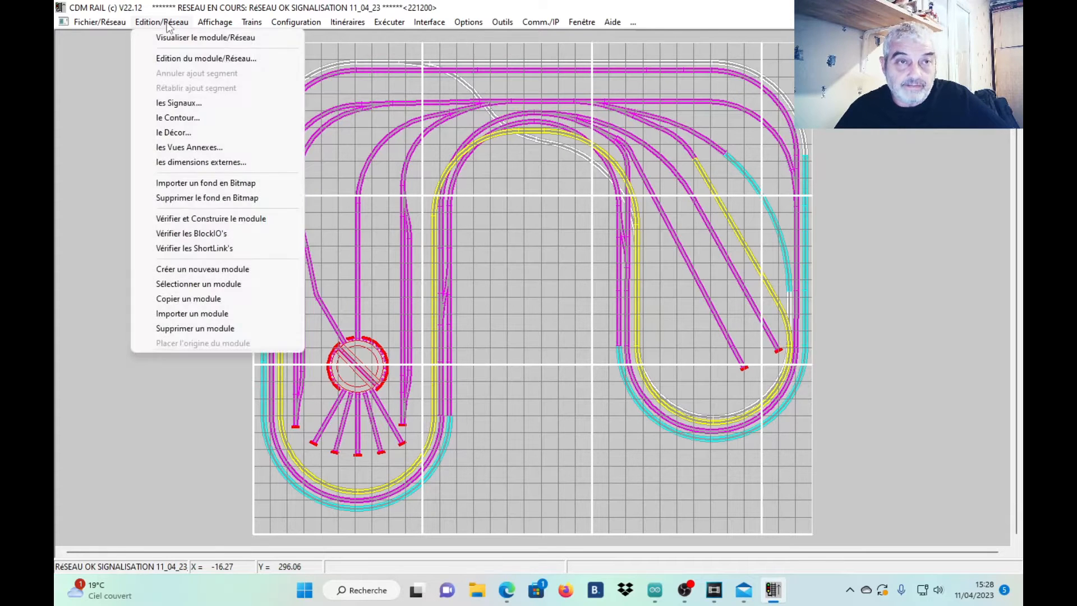
click(208, 59)
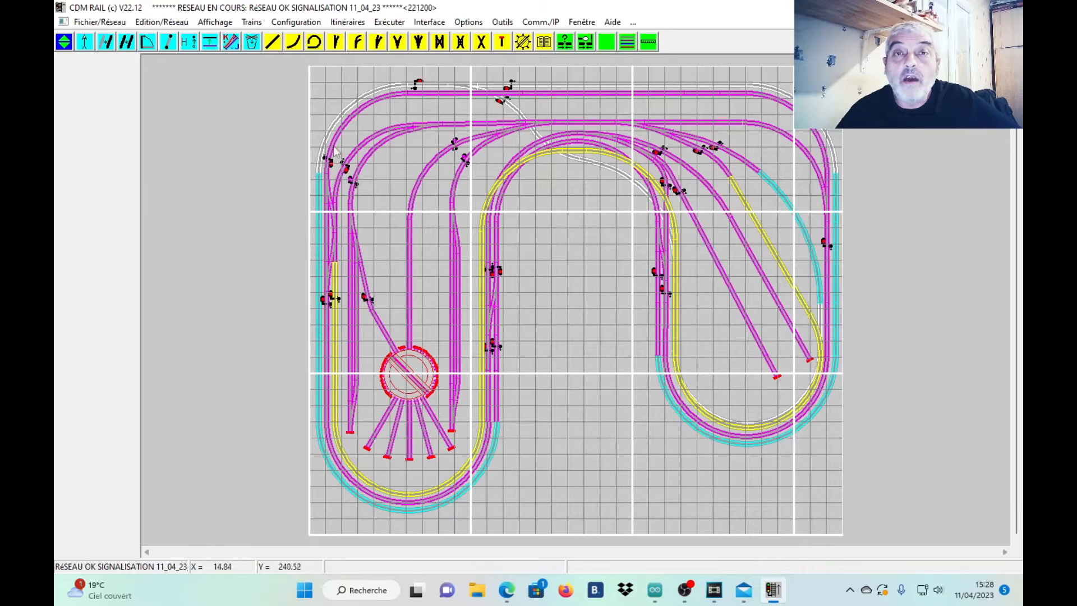
click(85, 43)
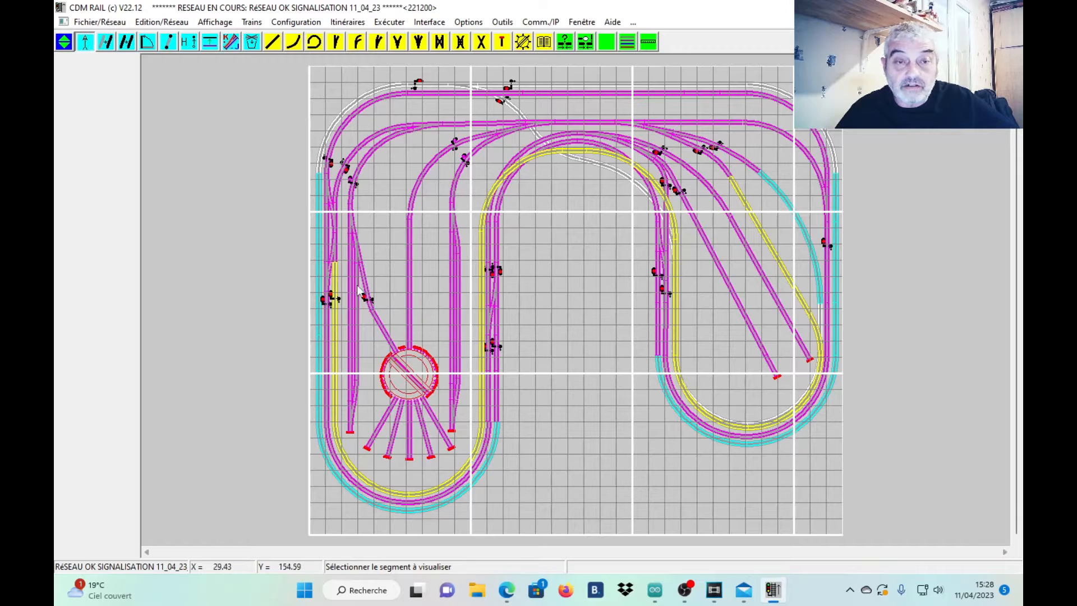
click(373, 308)
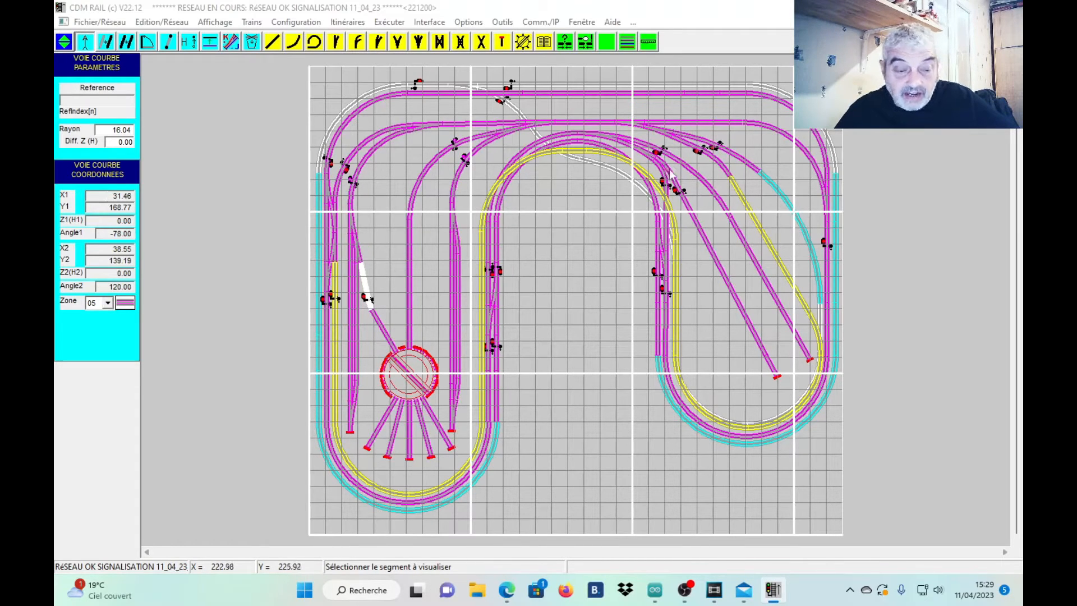
Check the radii of the two curved tracks that branch off from the same turnout on the right side of the central loop
scroll(671, 164, up, 1)
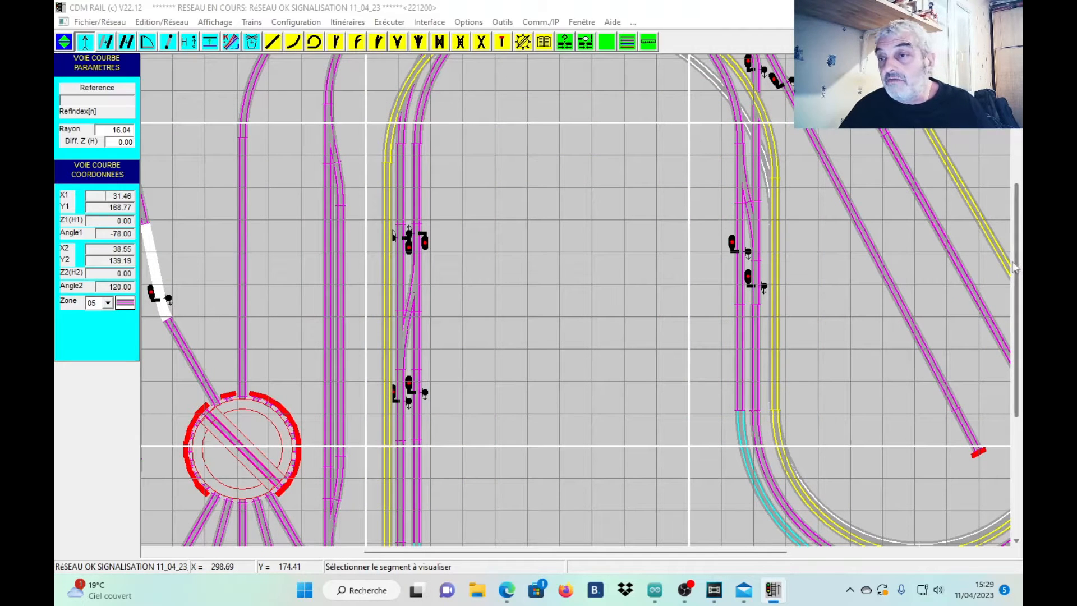
drag(1016, 261, 1020, 155)
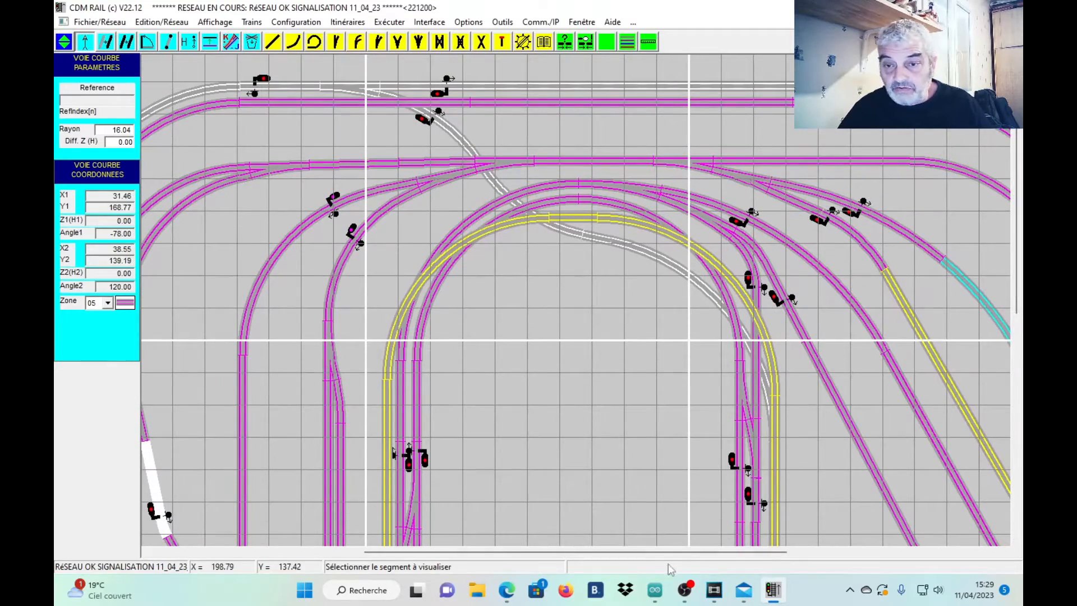
drag(665, 550, 745, 550)
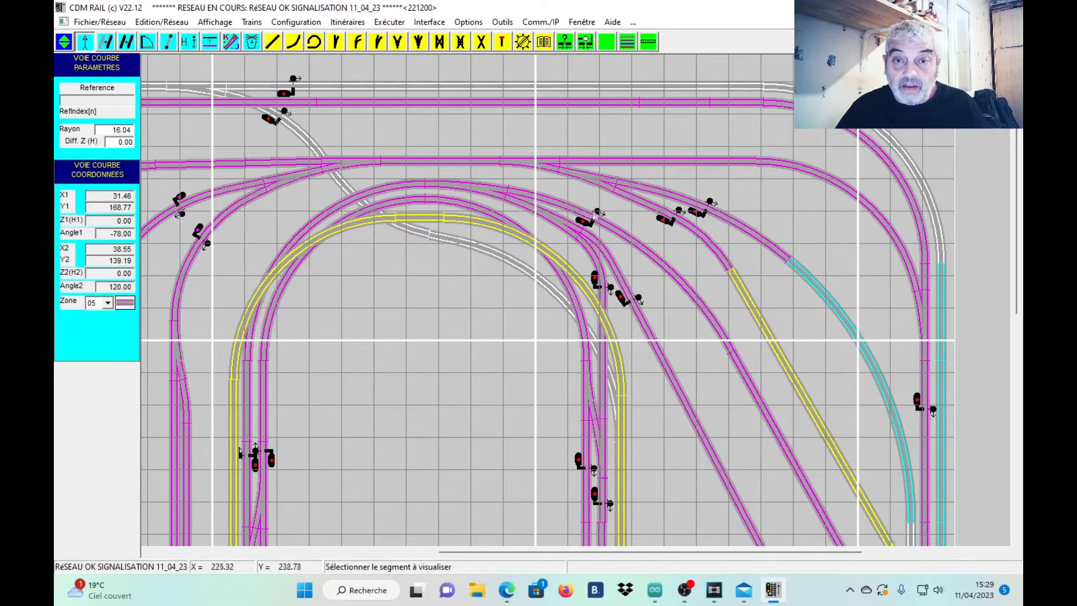
click(611, 256)
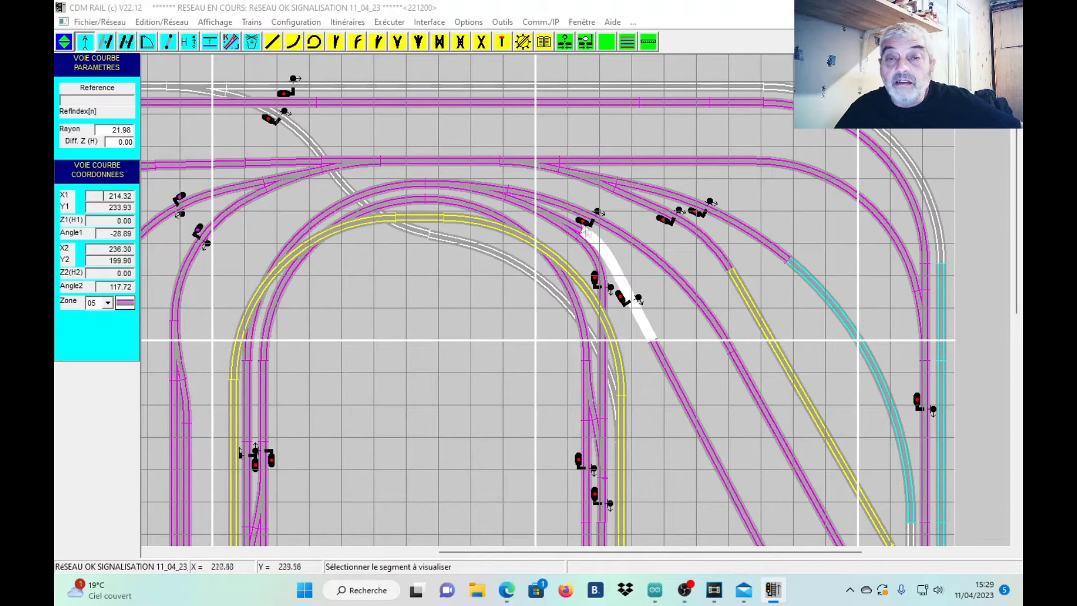
click(597, 262)
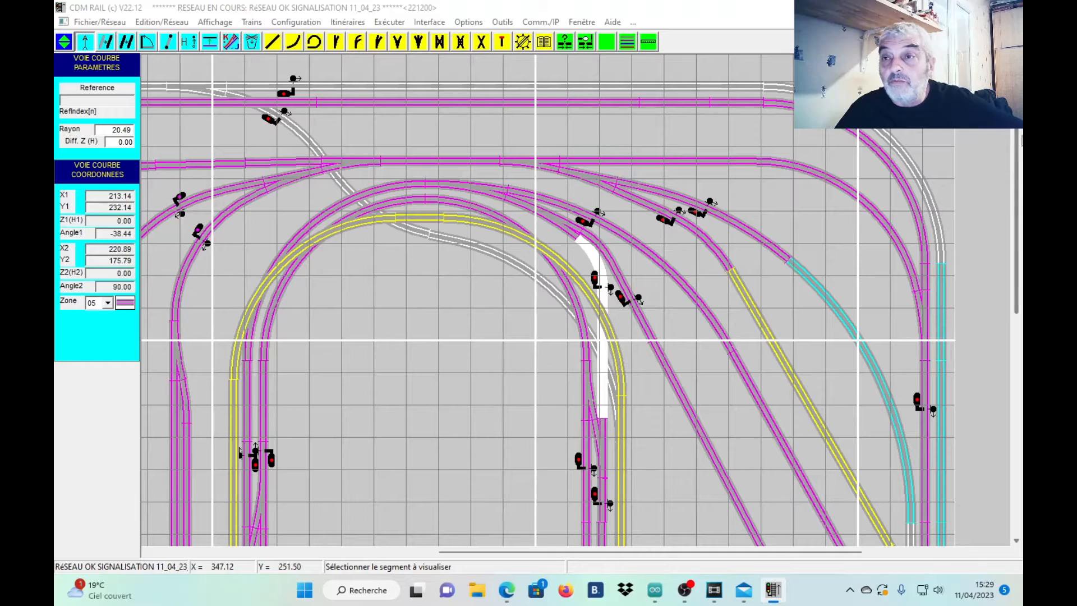
drag(1017, 128, 1017, 195)
click(451, 263)
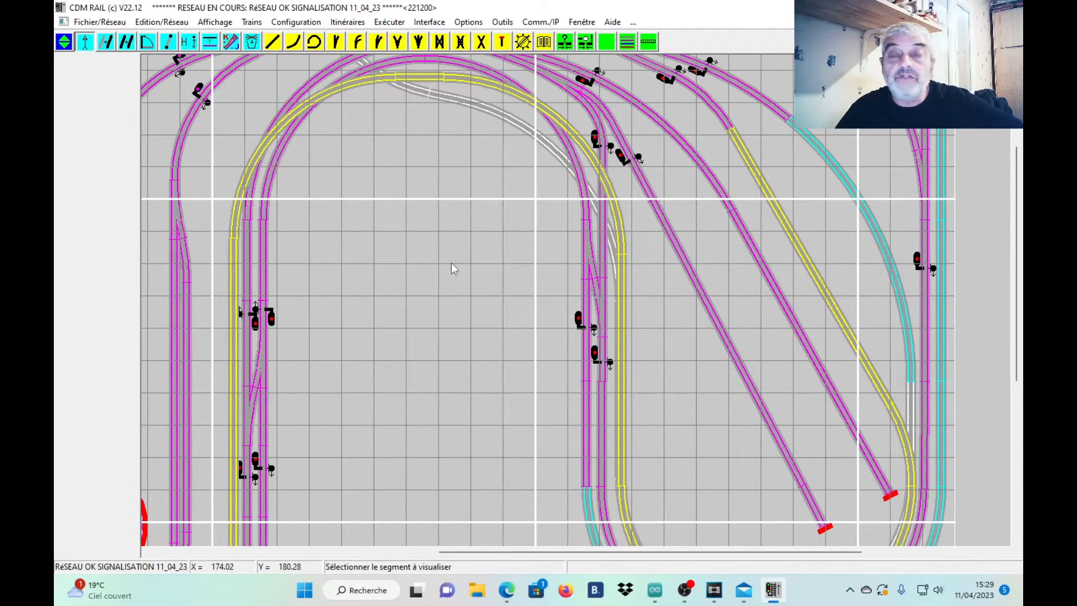
Delete the short curve and the straight segment linking the left-hand turnout to the turntable
drag(1019, 202, 1022, 157)
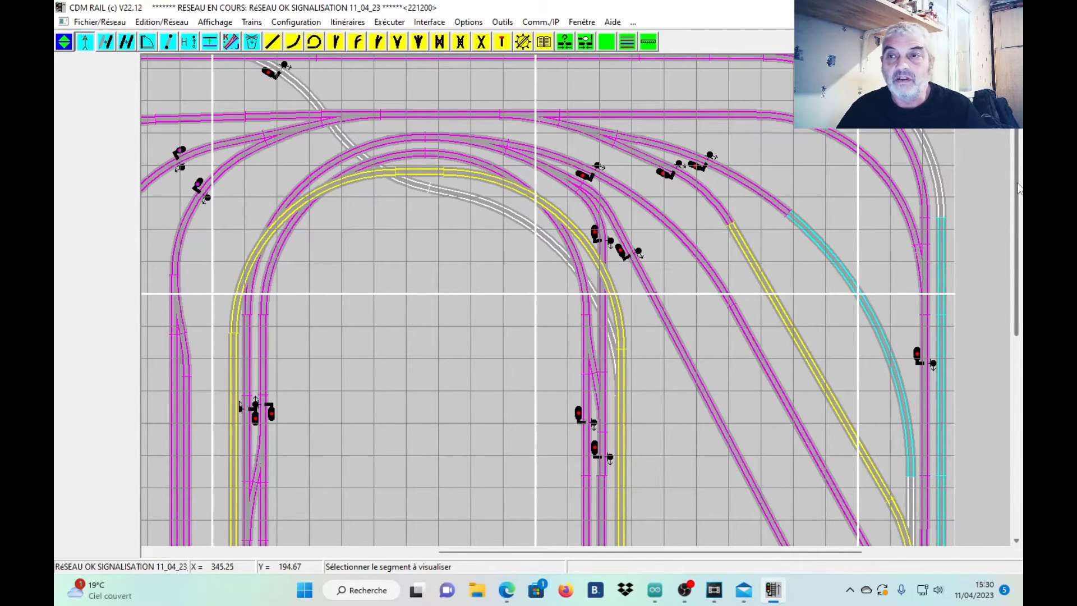
scroll(1015, 150, up, 2)
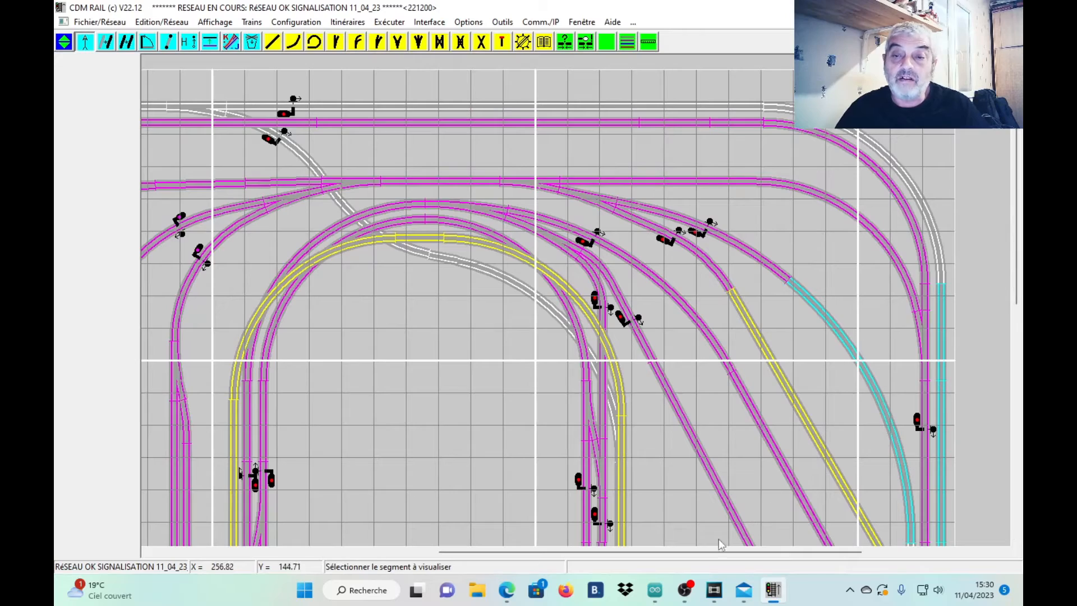
drag(708, 551, 510, 540)
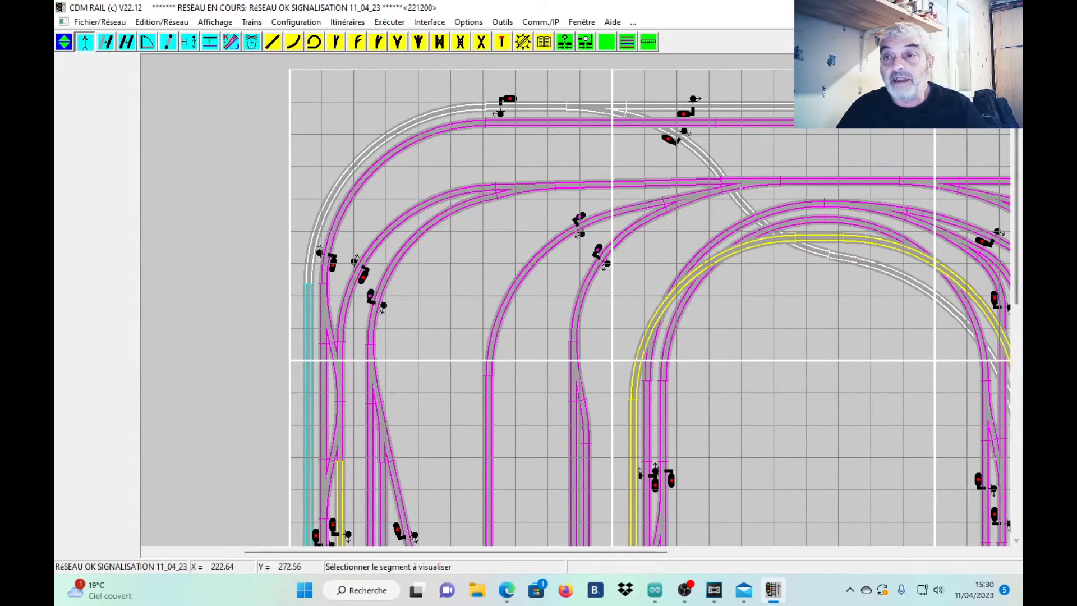
scroll(651, 300, down, 7)
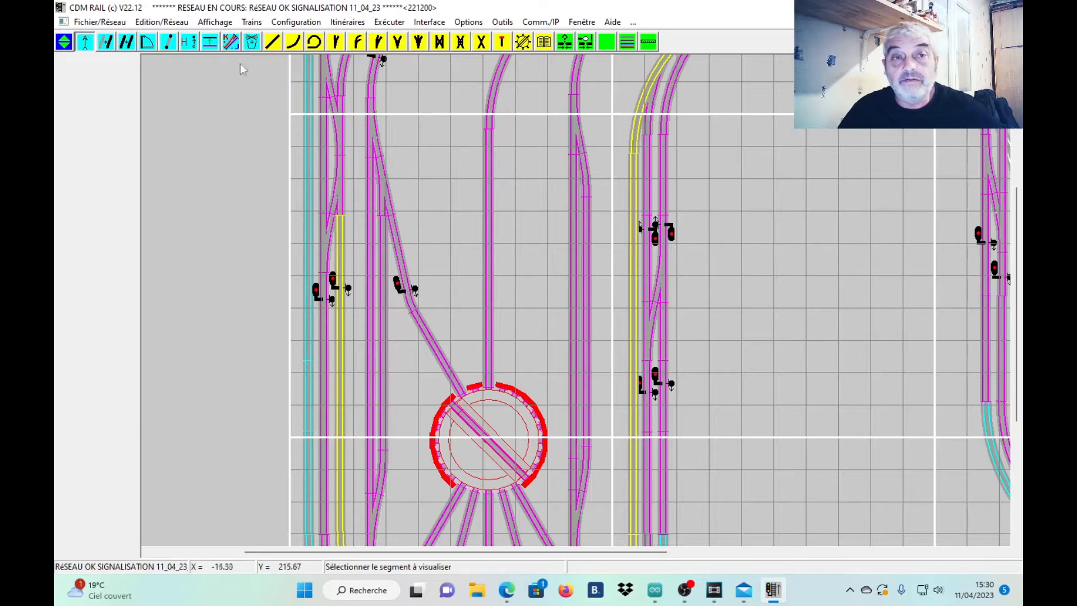
click(251, 42)
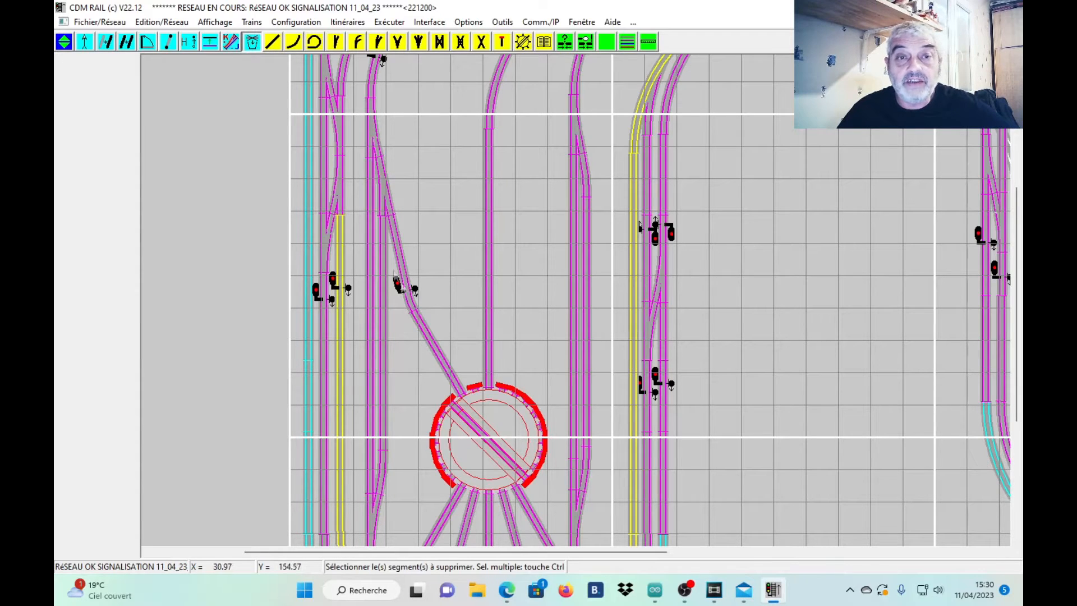
click(414, 310)
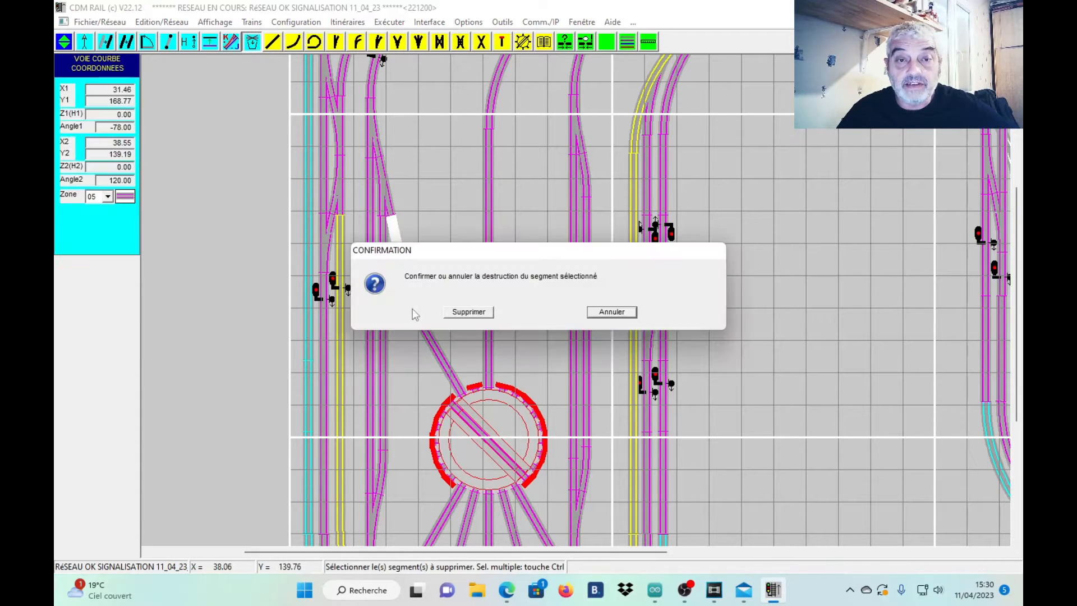
click(474, 313)
click(427, 337)
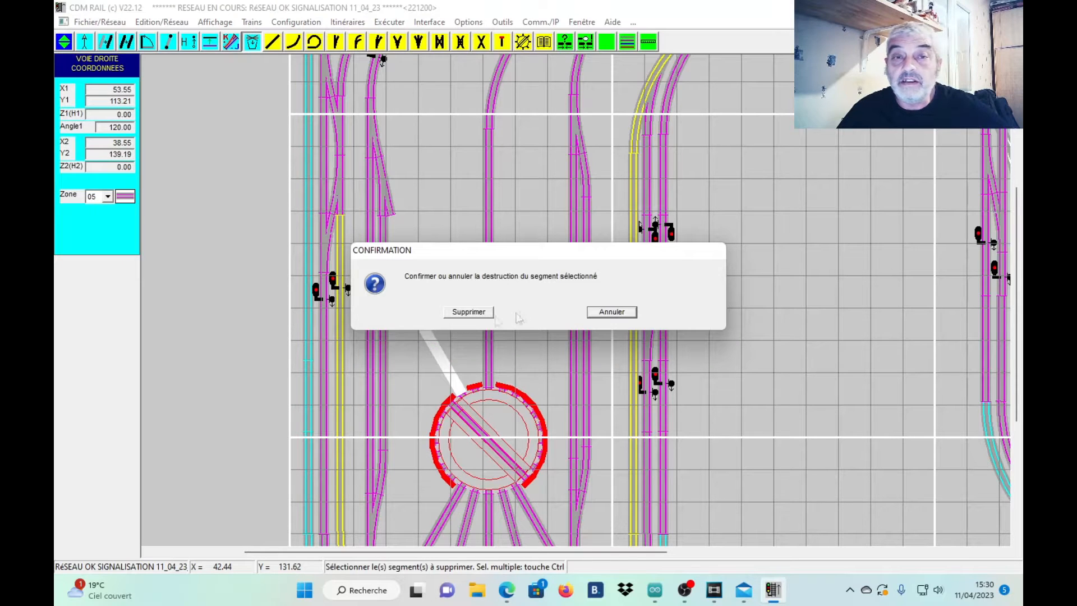
click(478, 312)
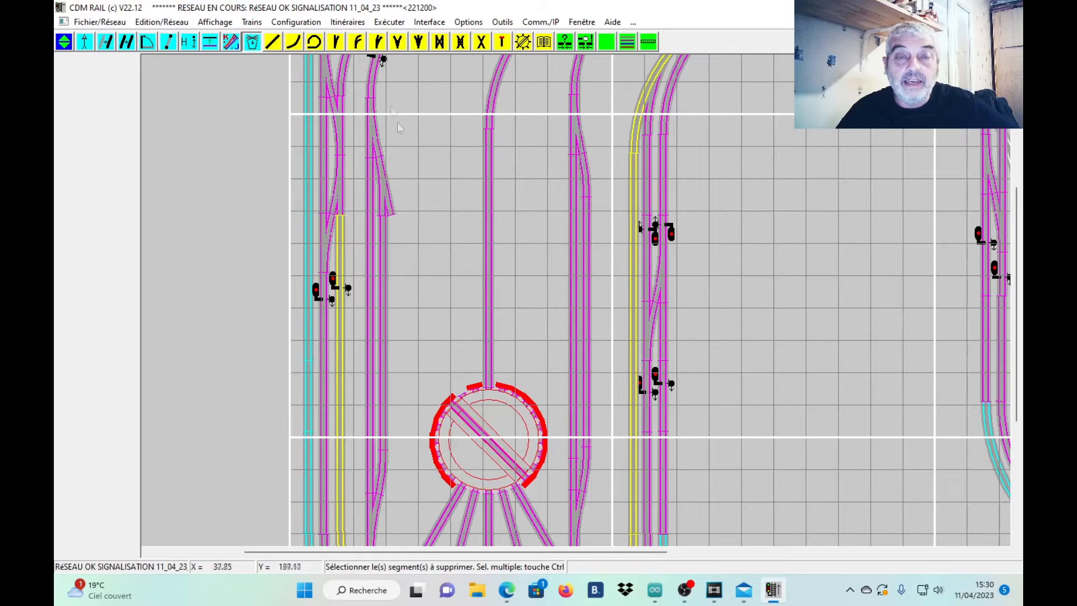
Draw one curved track with a radius of about 177 from the open turnout end to the turntable port
click(315, 43)
click(392, 213)
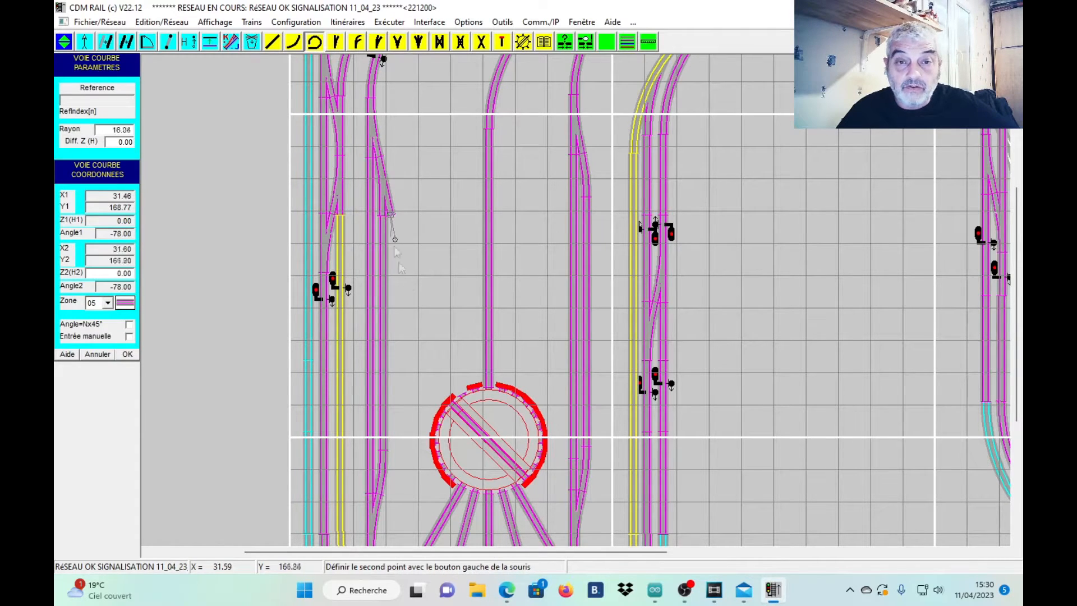
click(464, 396)
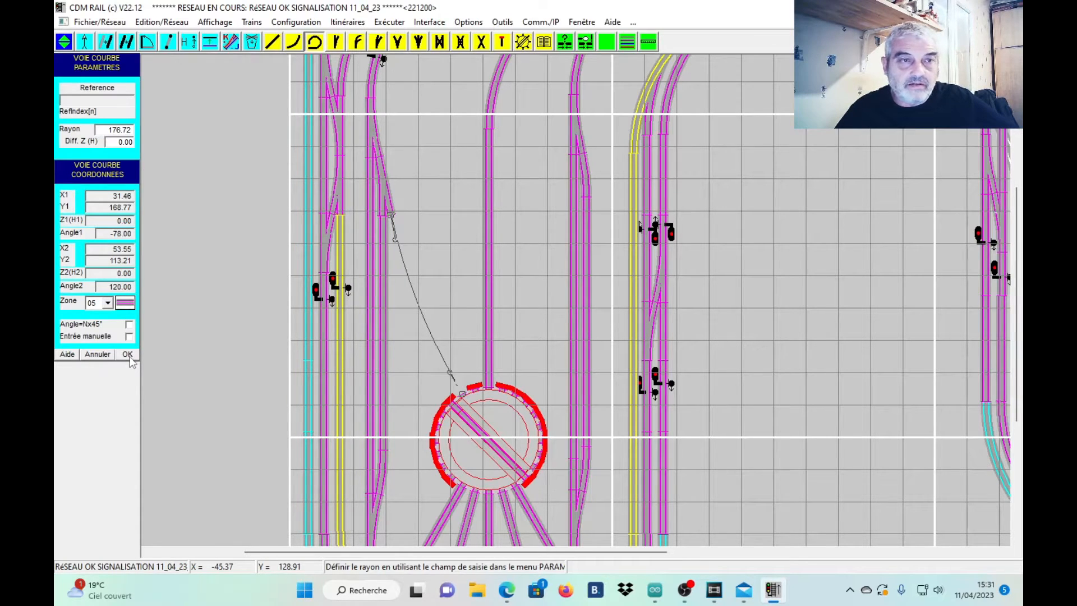
click(128, 354)
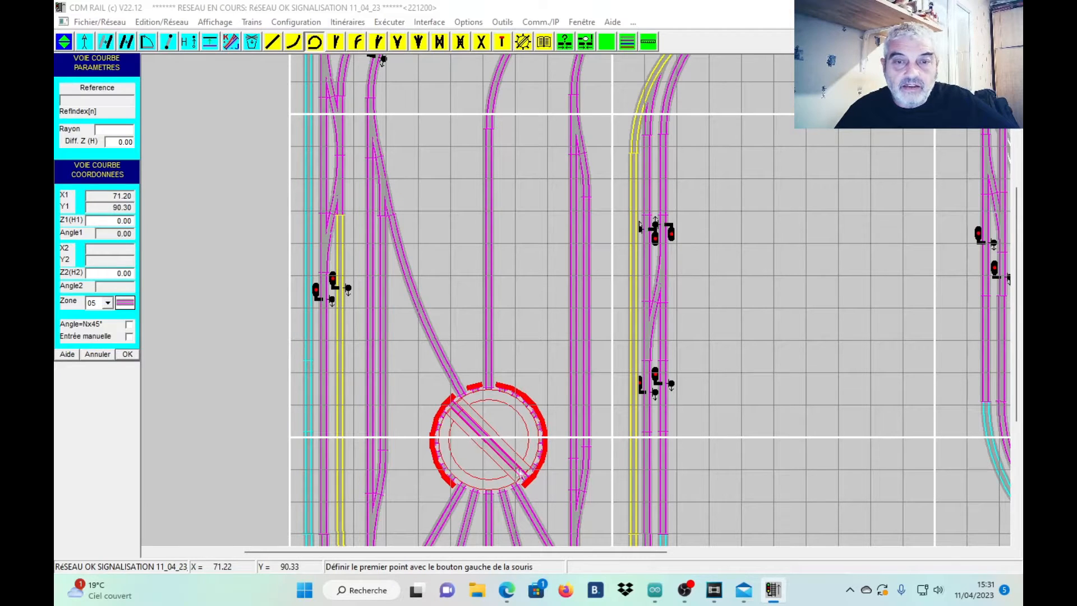
Inspect the turntable's parameters and review its available track count and angle options
click(84, 45)
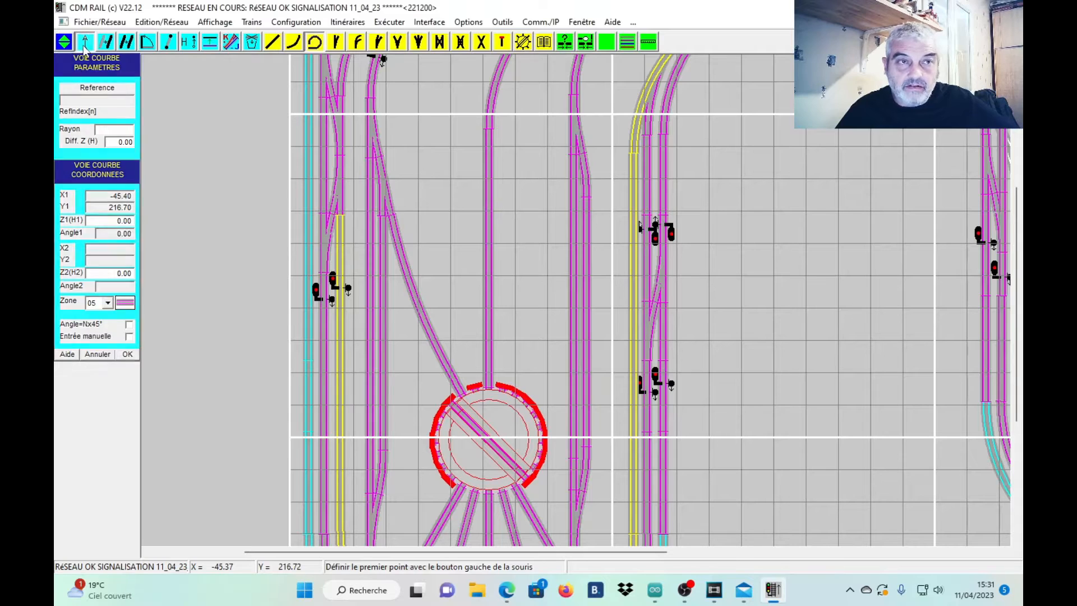
click(507, 423)
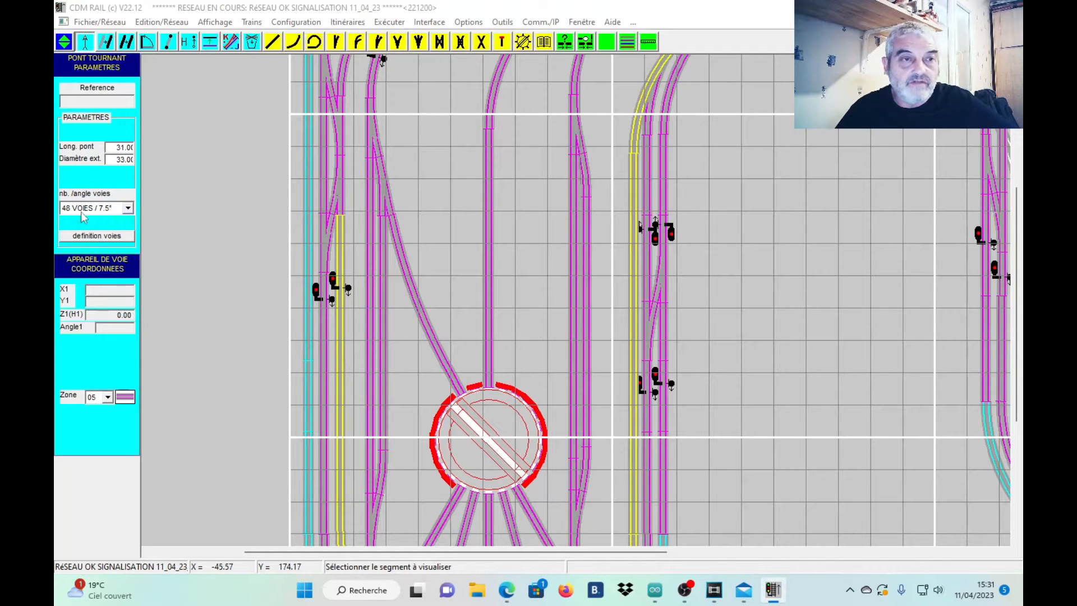
drag(1018, 194, 1022, 261)
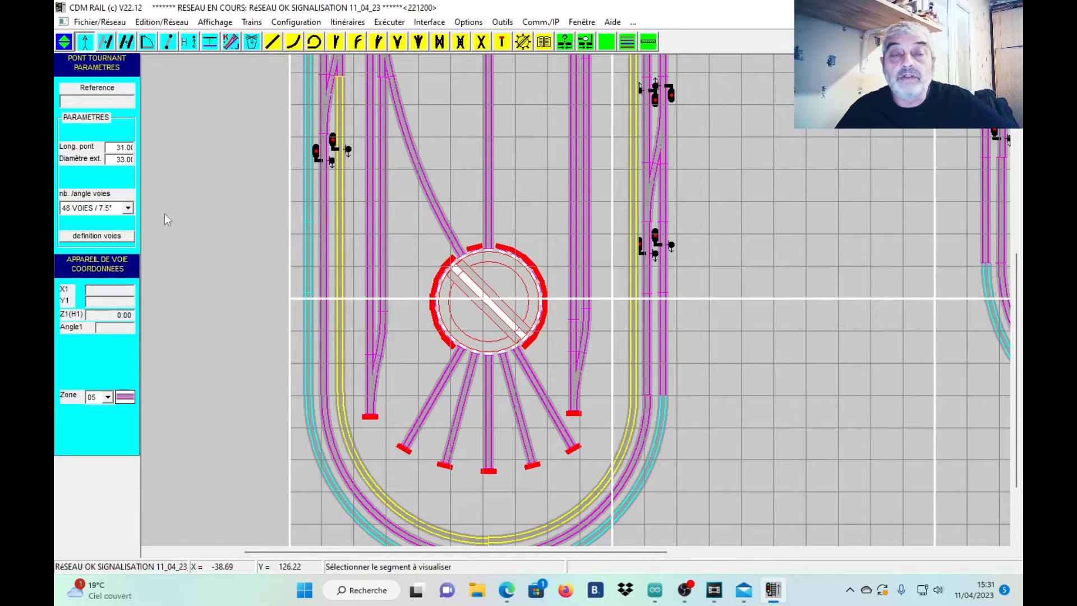
click(127, 209)
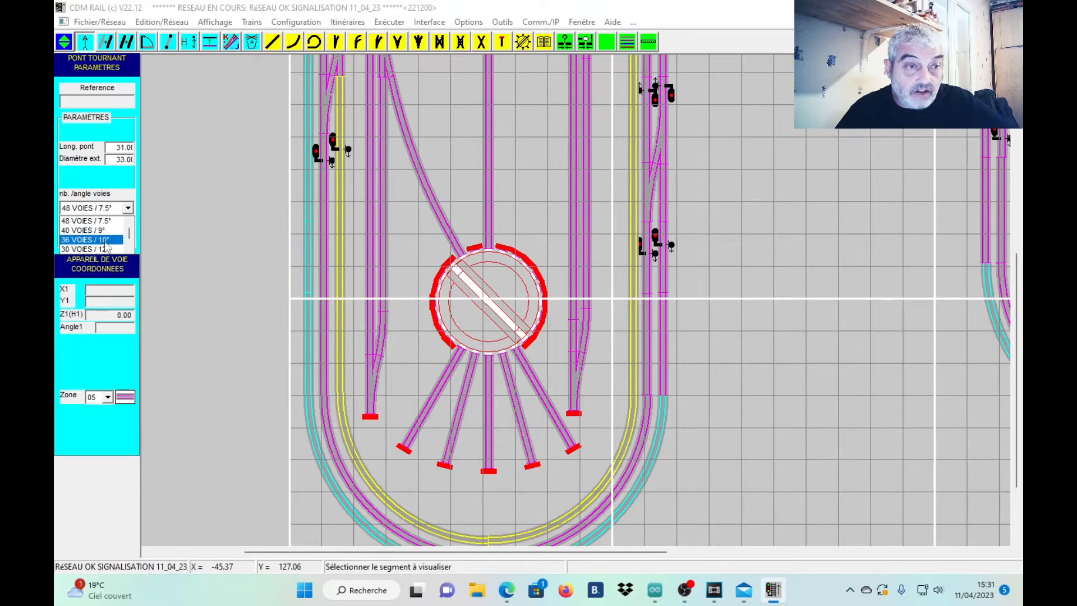
click(113, 175)
Inspect the parameters and catalogue reference of the curved turnout at the top of the outer magenta track of the central loop
drag(1017, 294, 1002, 130)
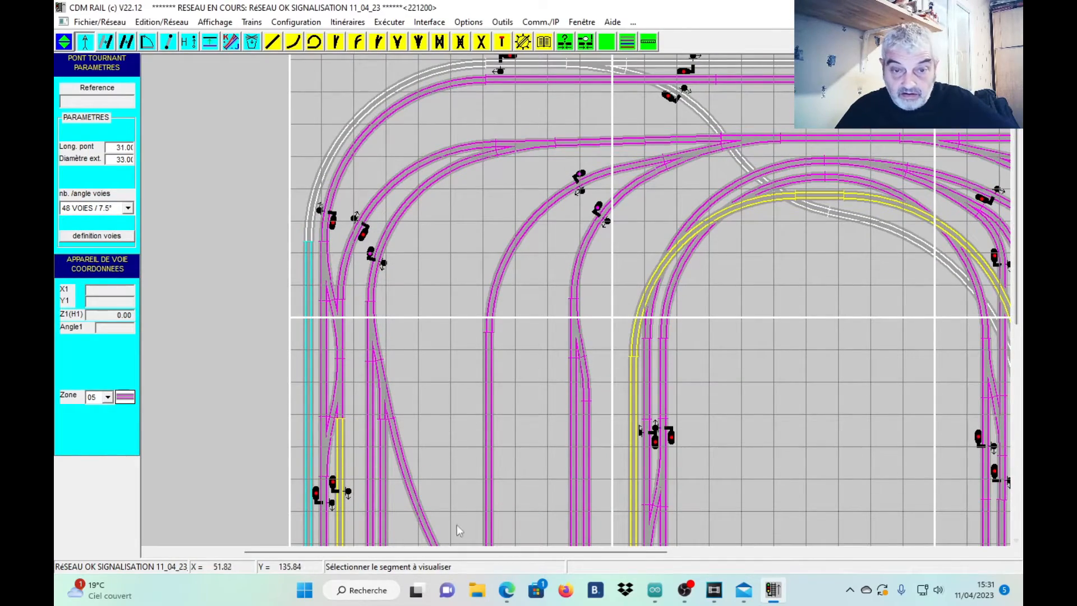
drag(450, 556, 663, 525)
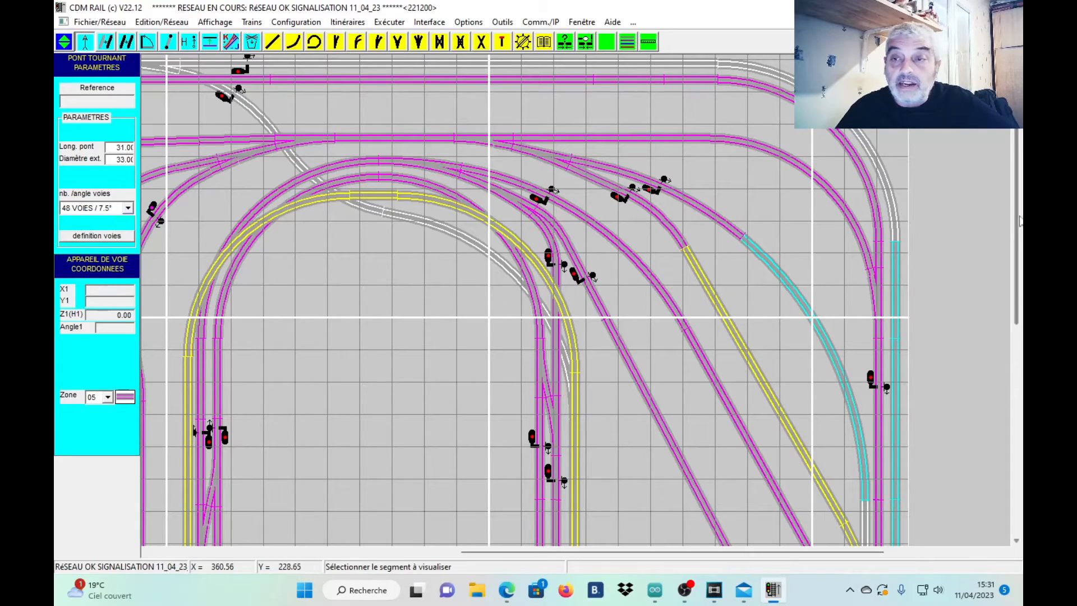
scroll(1019, 191, down, 5)
scroll(1018, 190, up, 5)
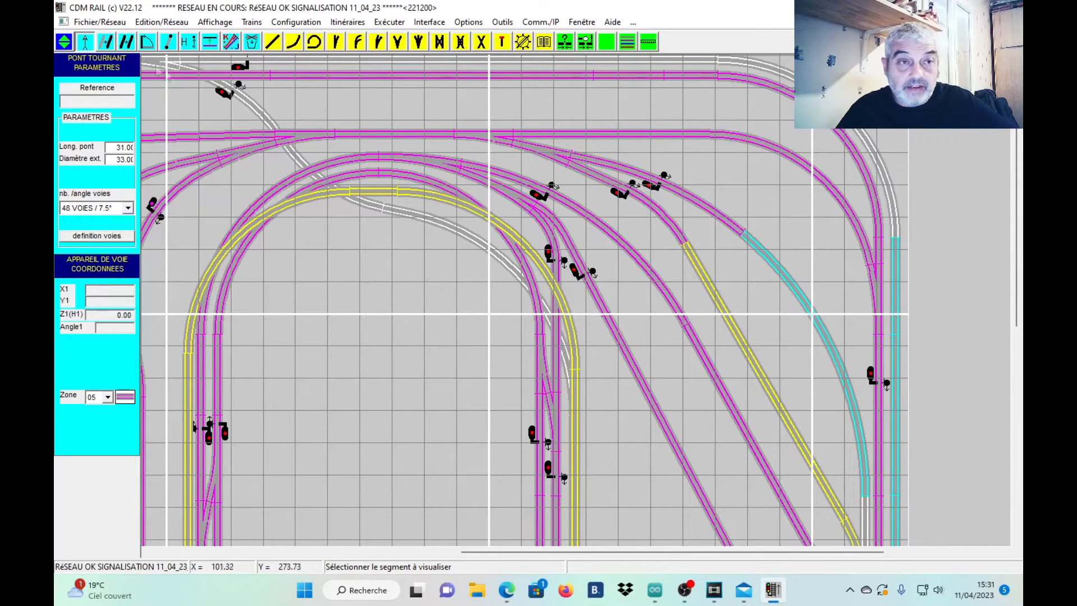
click(84, 47)
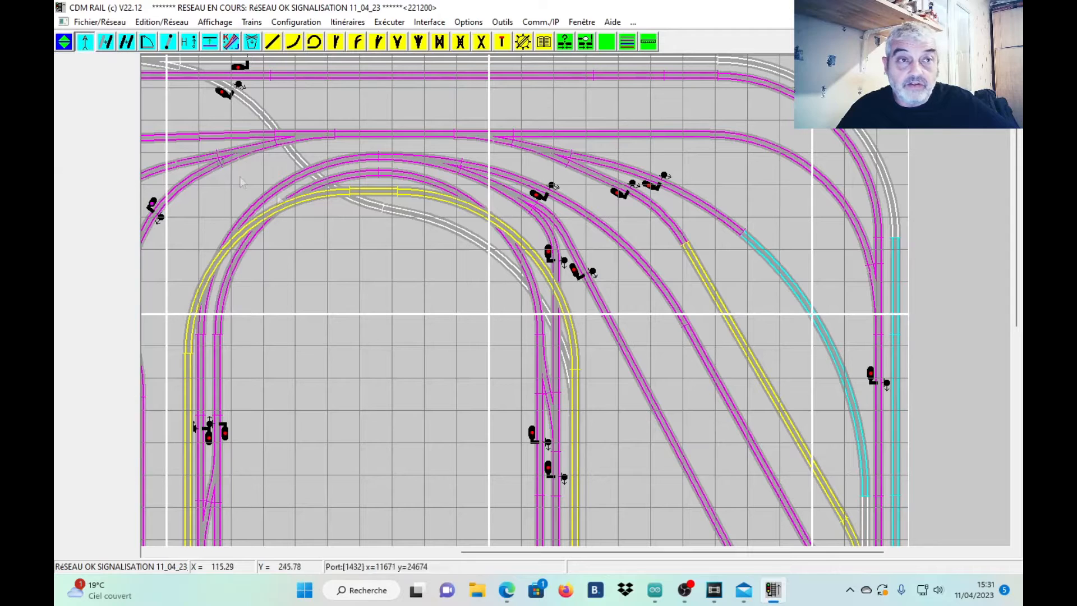
click(436, 166)
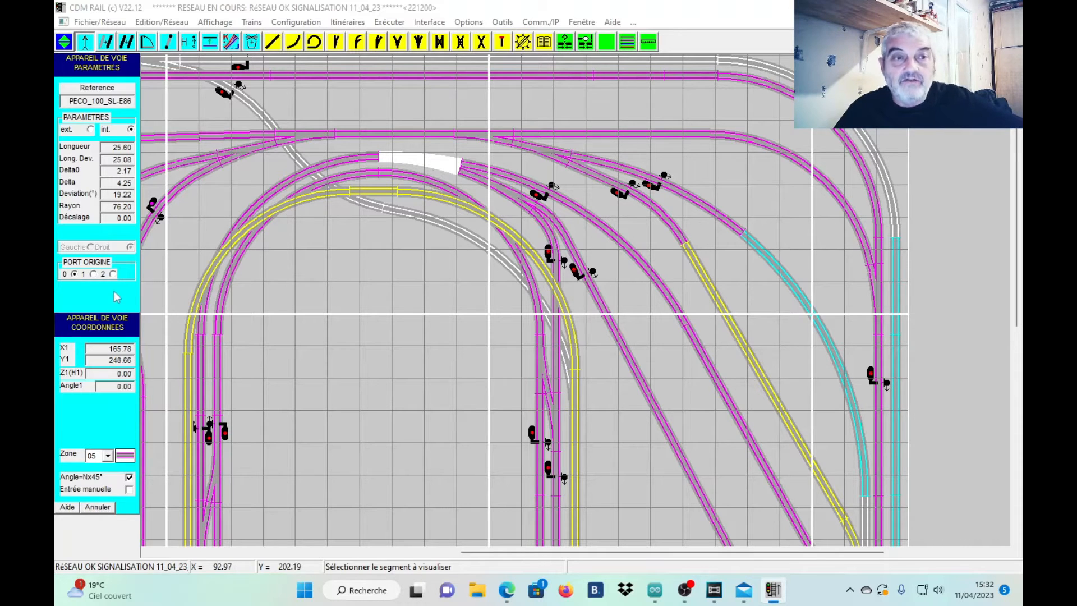
Delete the curved turnout at the top of the central loop and the adjoining turnout that feeds the two right-hand branches
click(252, 41)
click(411, 166)
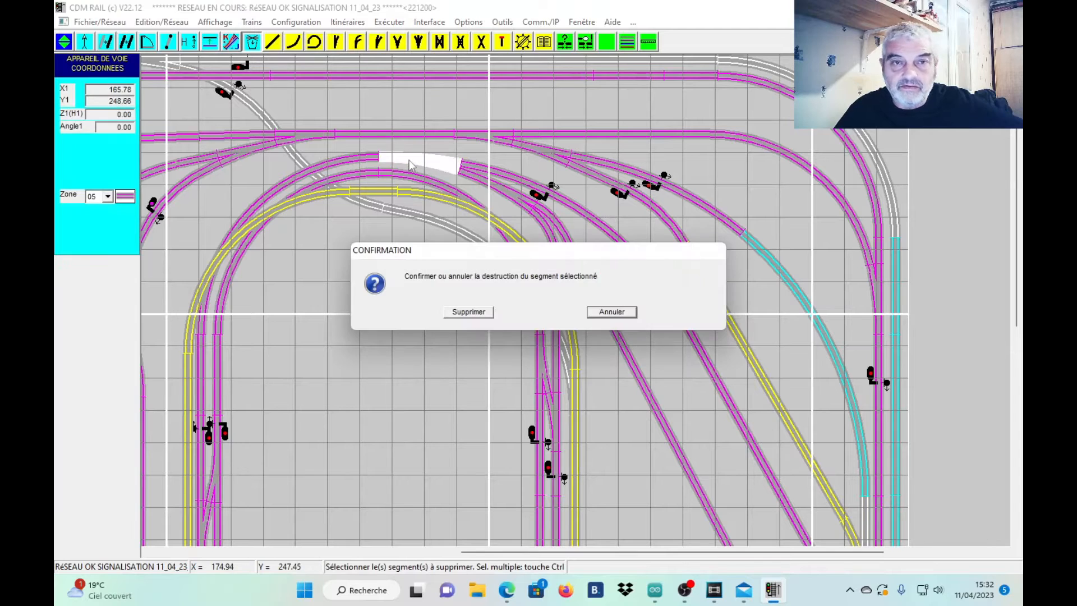
click(476, 311)
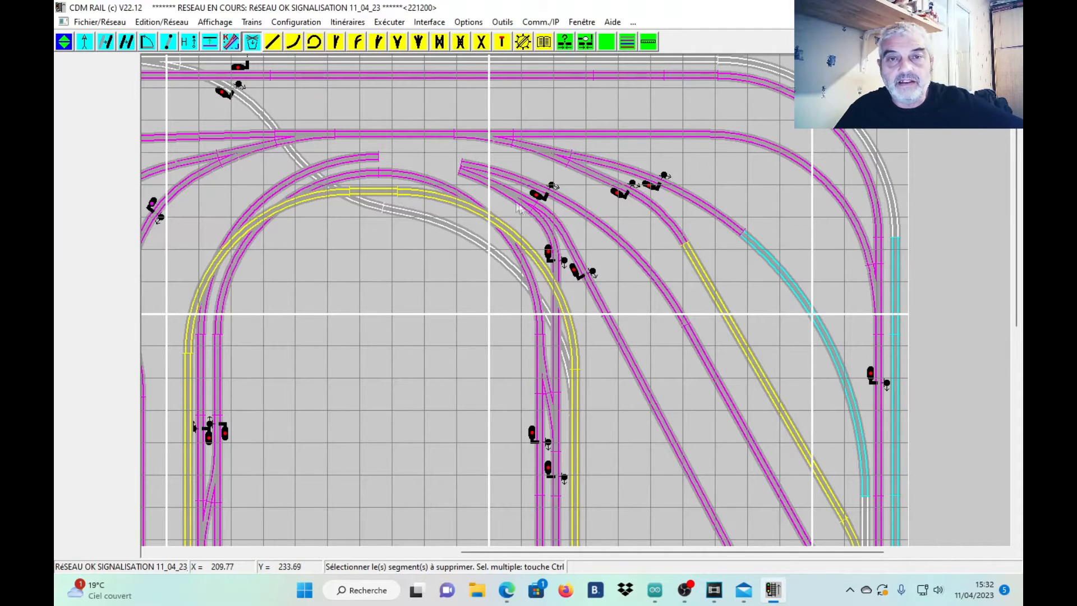
click(494, 193)
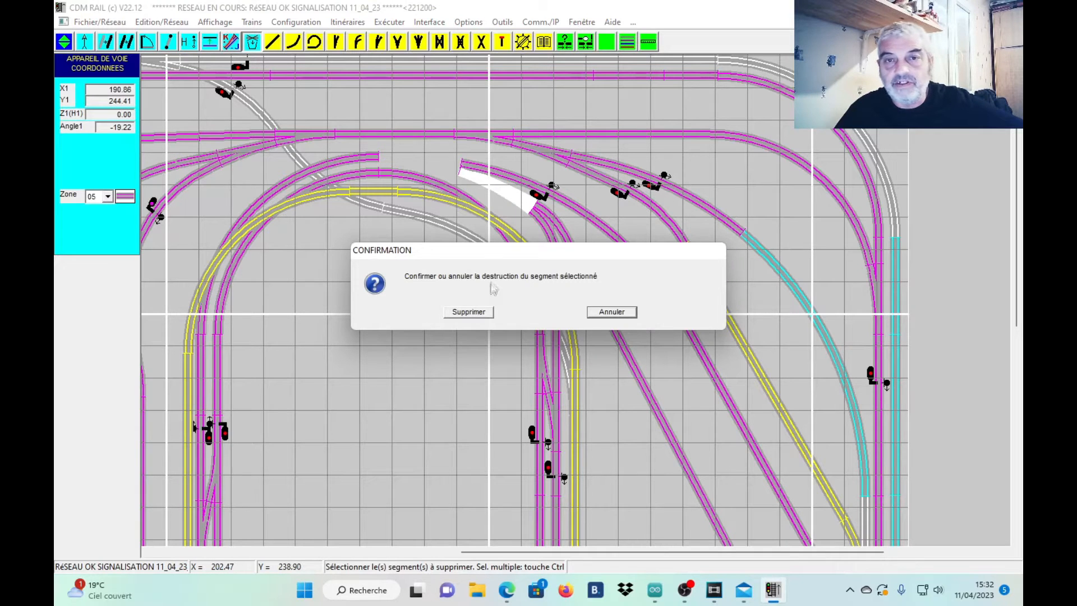
click(468, 312)
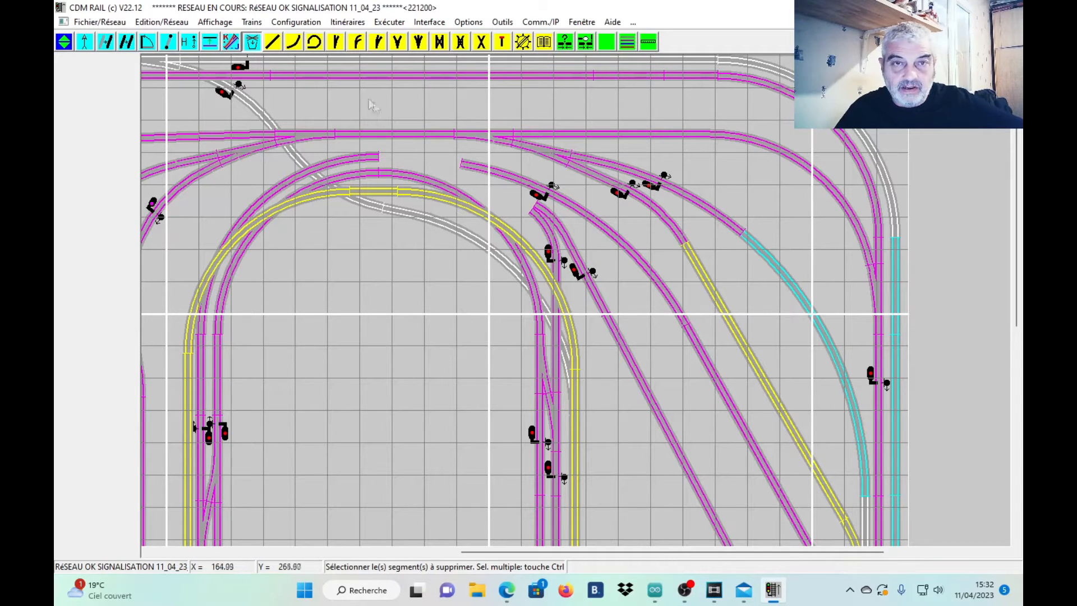
Load the HO PECO Code 100 track catalogue and attach an SL-E91 turnout to the open track end atop the central loop
click(468, 22)
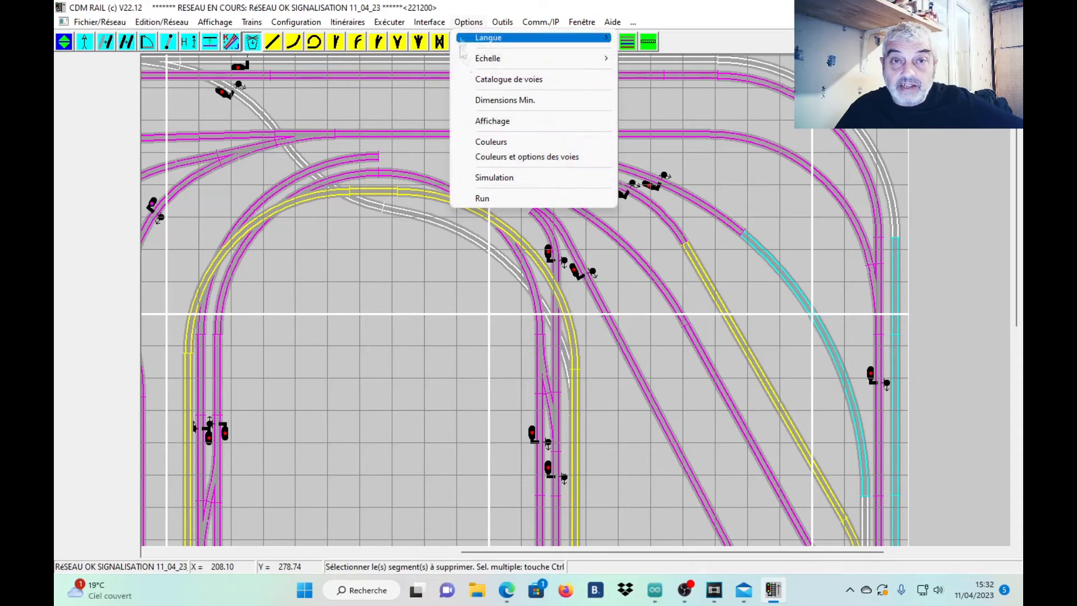
click(505, 79)
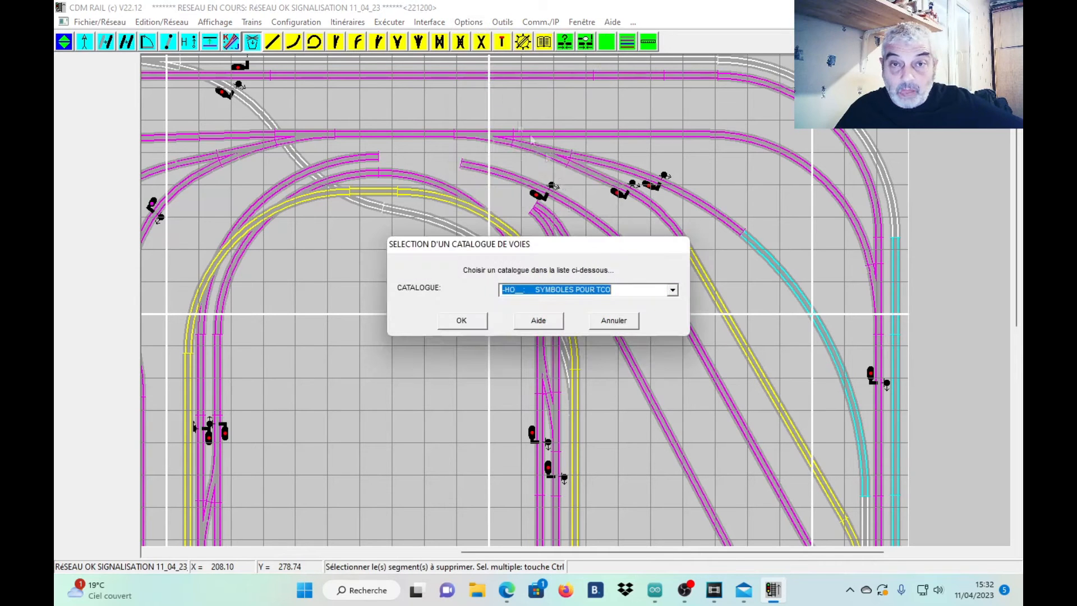
click(672, 290)
click(598, 388)
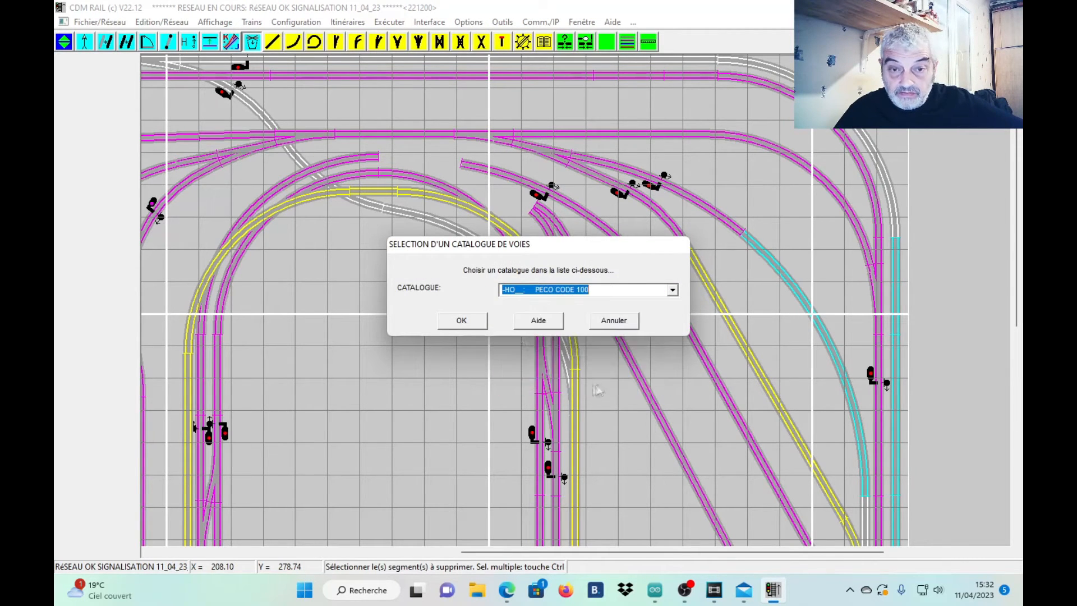
click(469, 319)
drag(543, 167, 834, 123)
click(754, 151)
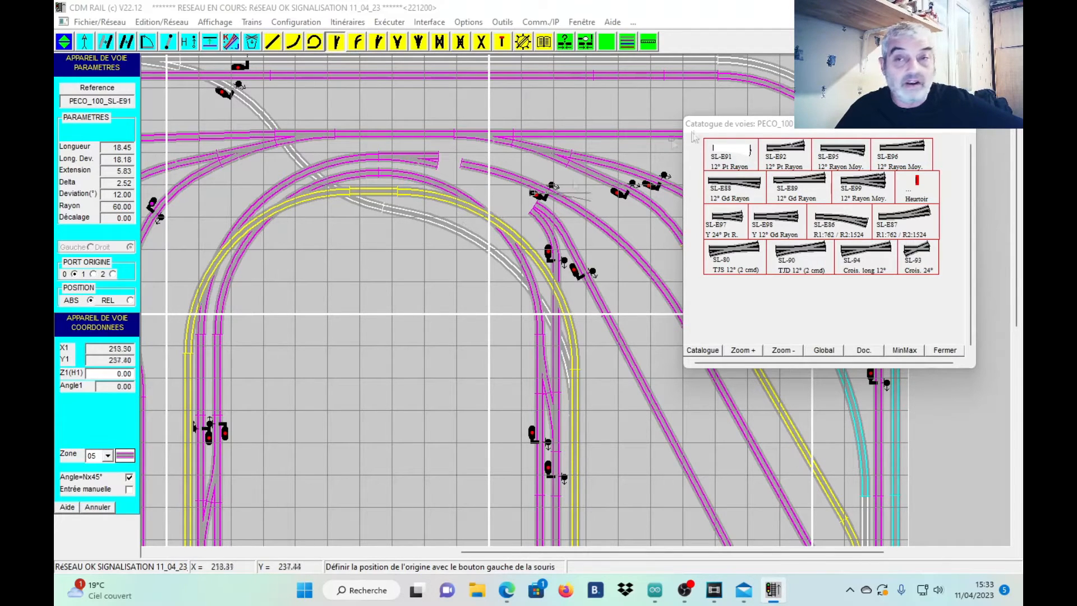
Attach an SL-E86 curved turnout to the diverging end of the SL-E91 turnout
drag(855, 132, 821, 102)
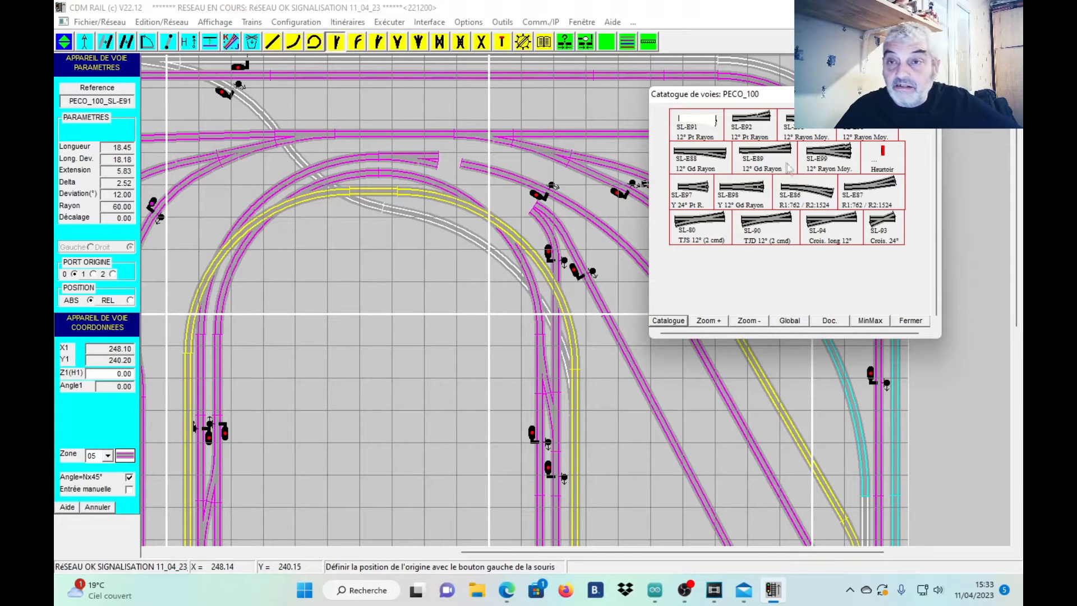
click(809, 192)
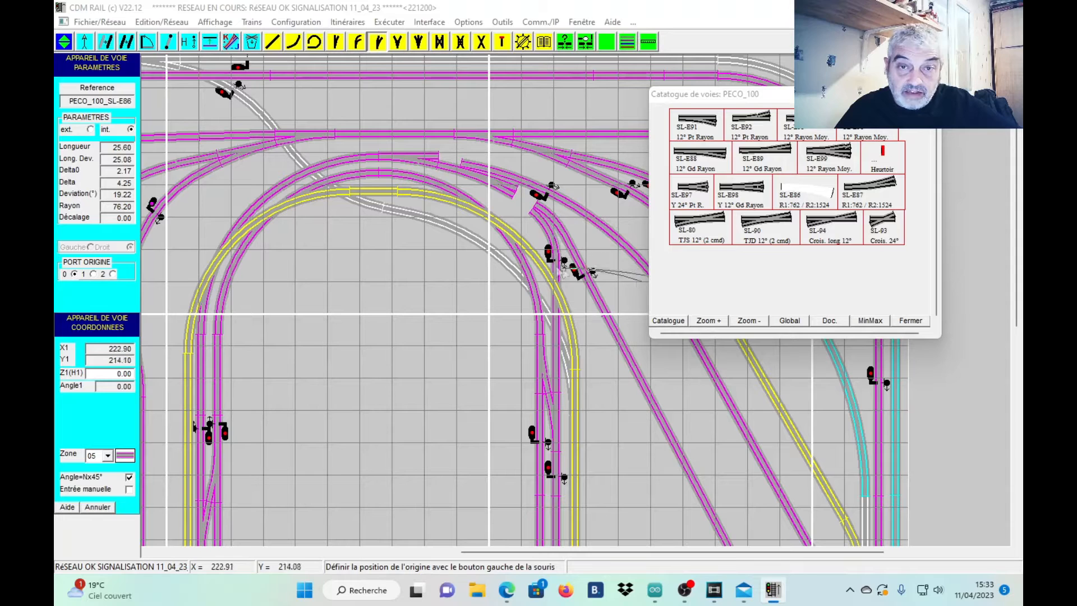
Delete the tight curved track leading down into the outer magenta straight on the central loop's right side
click(251, 42)
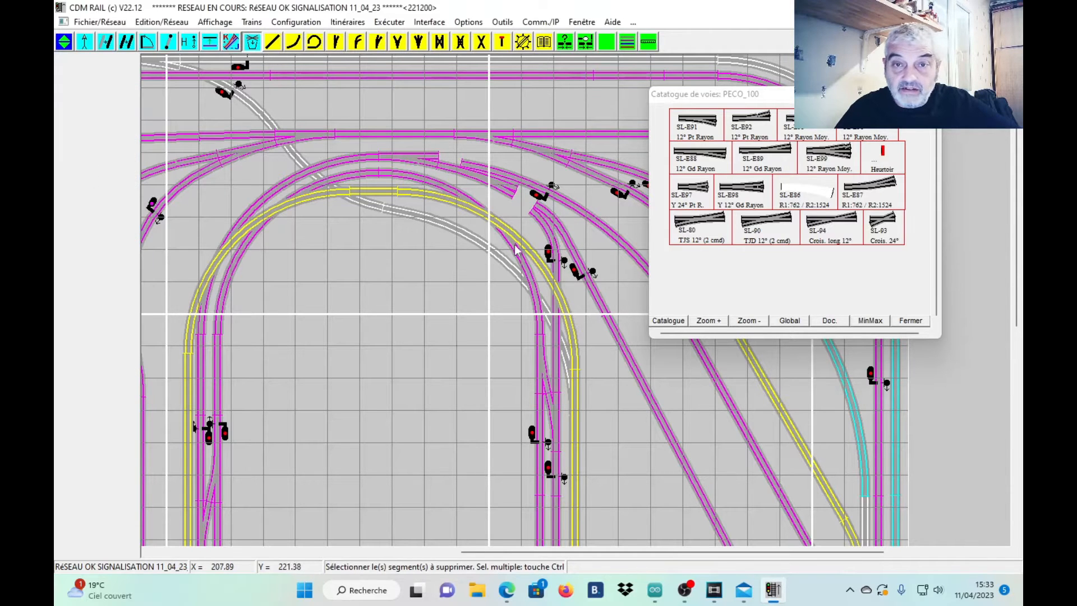
click(554, 245)
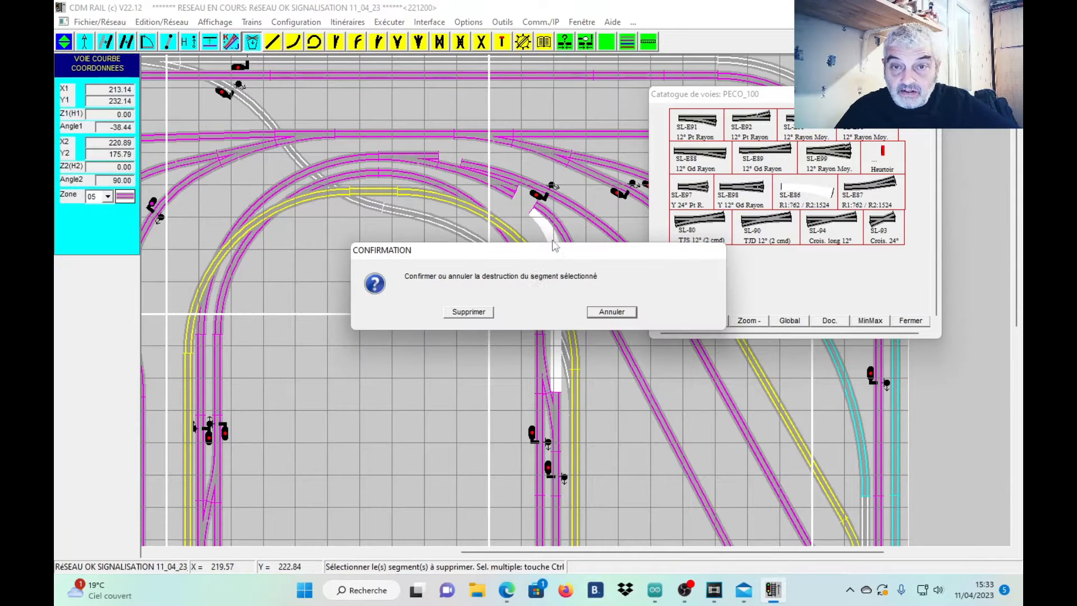
click(471, 312)
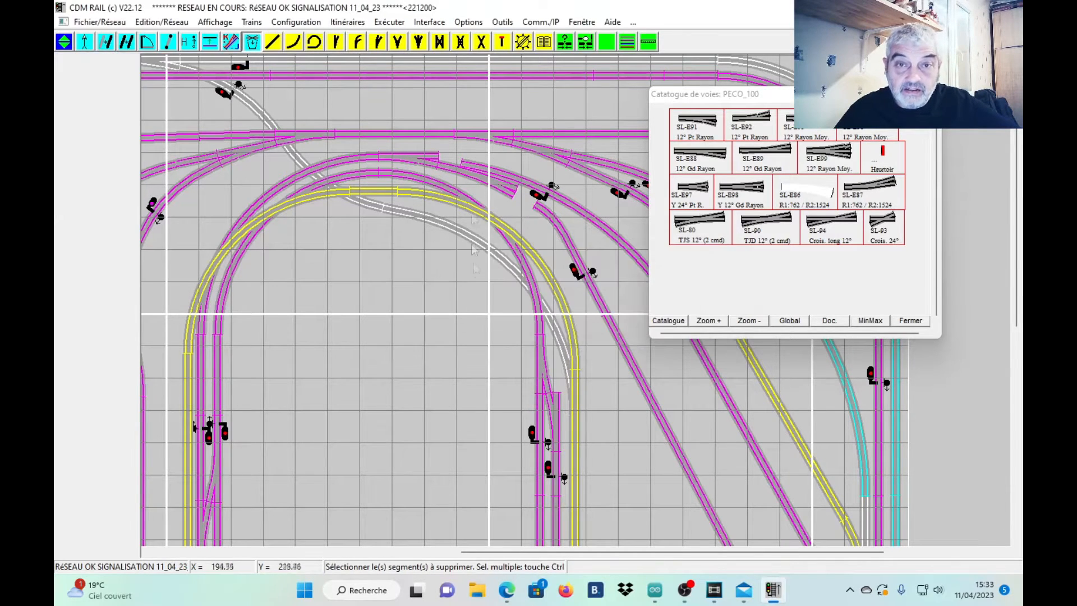
click(313, 44)
click(557, 396)
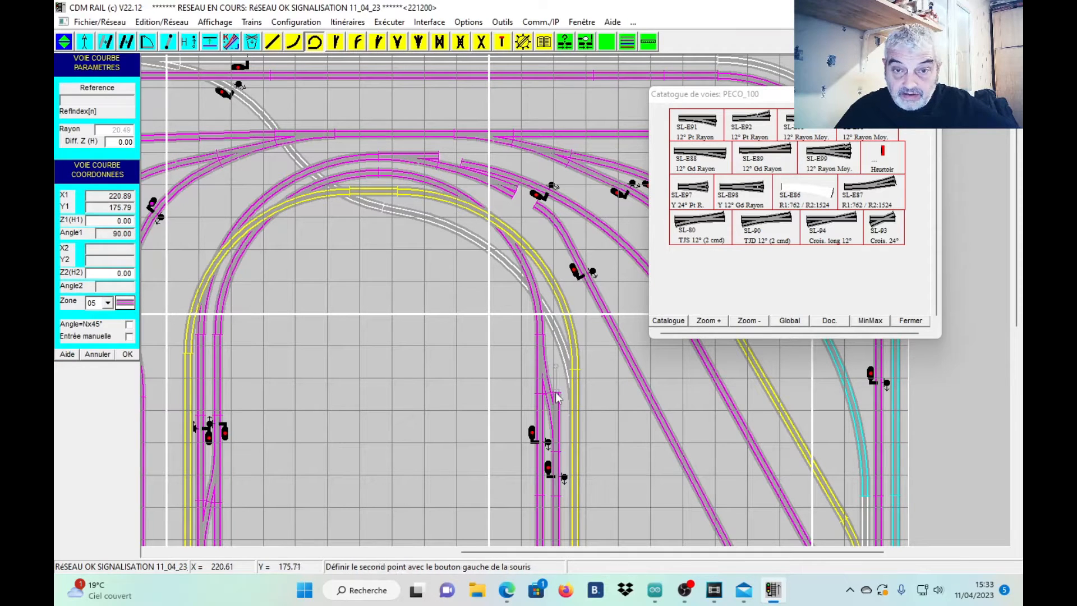
click(513, 196)
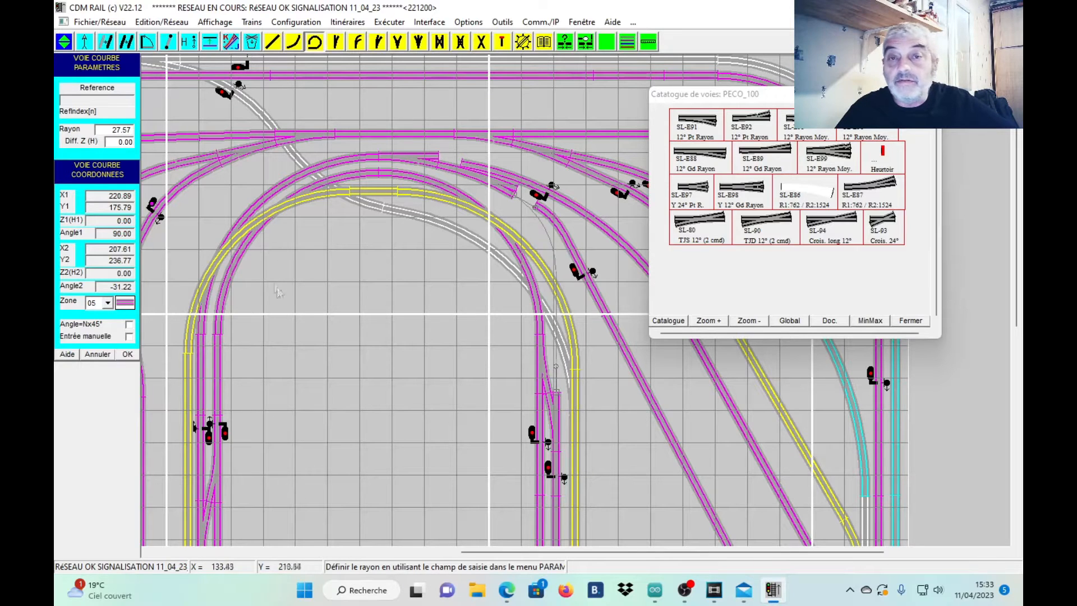
click(105, 357)
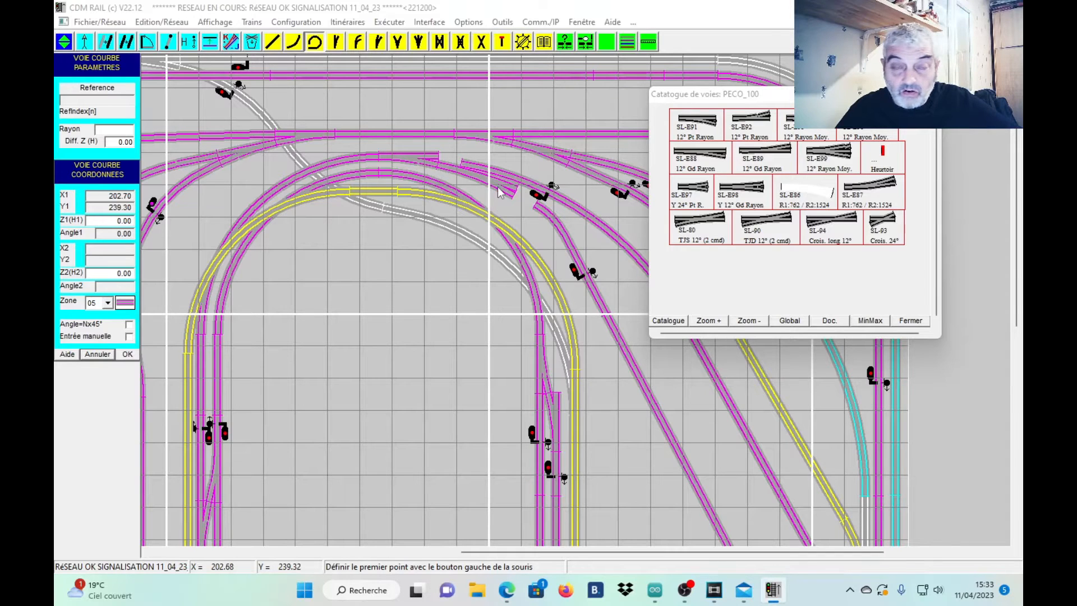
Delete the SL-E86 curved turnout attached to the diverging end of the SL-E91
click(255, 45)
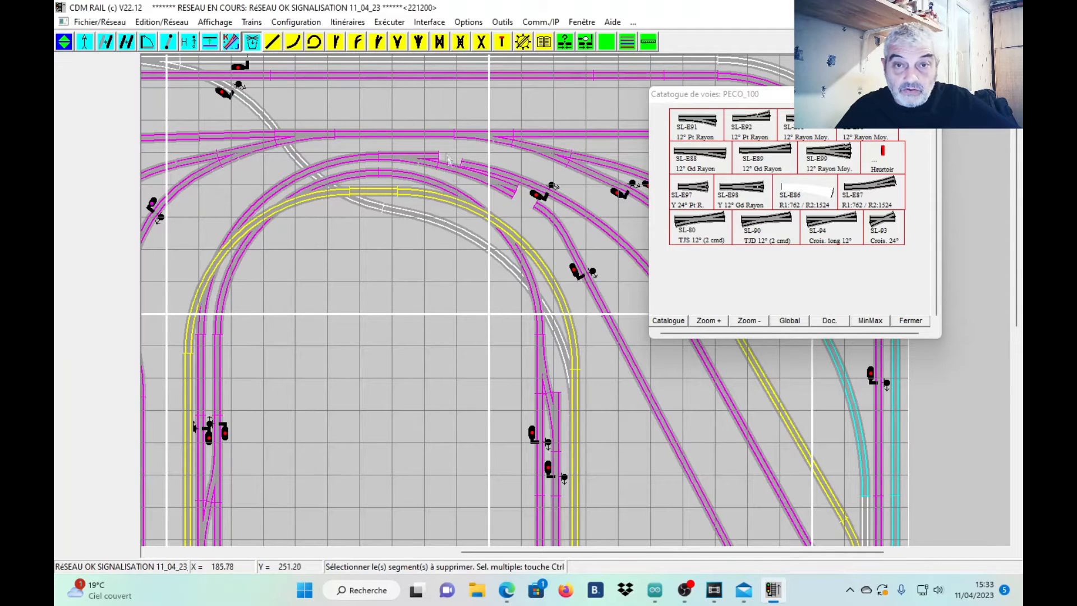
click(508, 195)
click(466, 311)
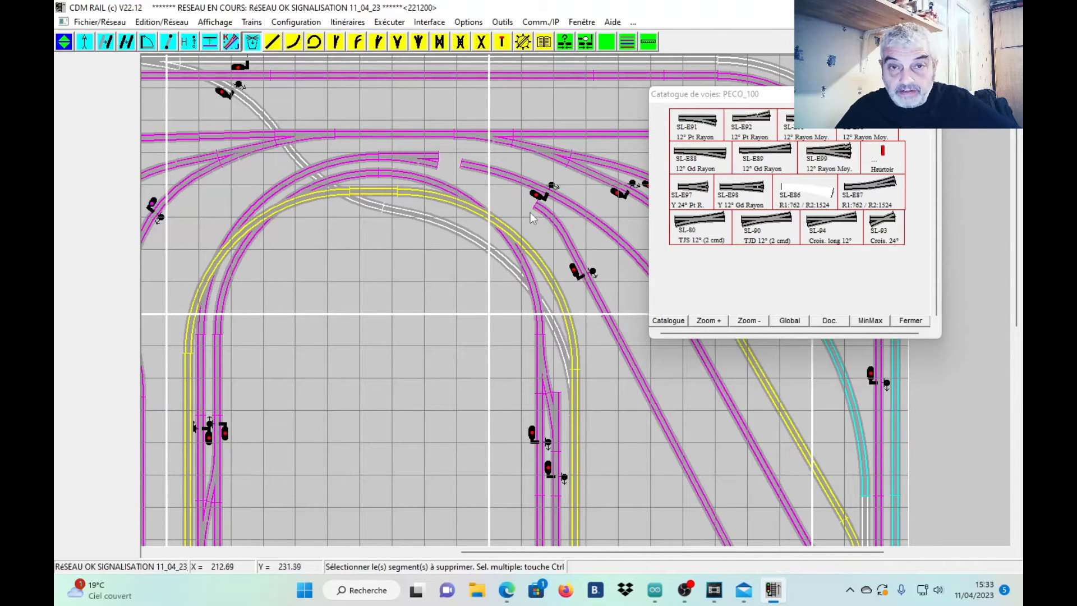
Draw a curved track with a radius of about 46.6 from the SL-E91's diverging end to the open straight on the loop's right side
drag(771, 93, 855, 74)
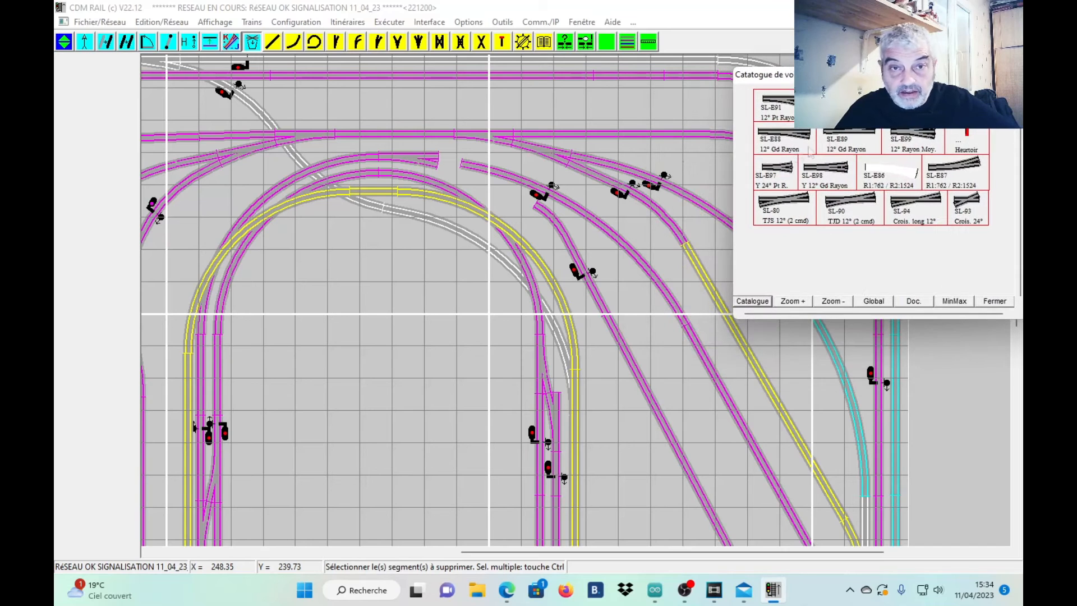
click(315, 43)
click(438, 165)
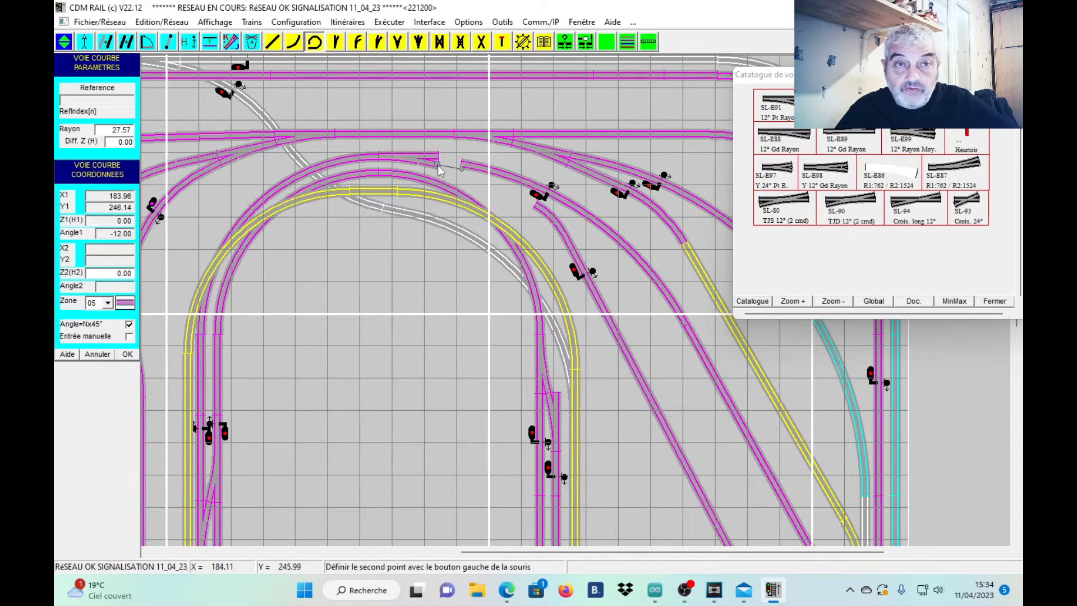
click(557, 397)
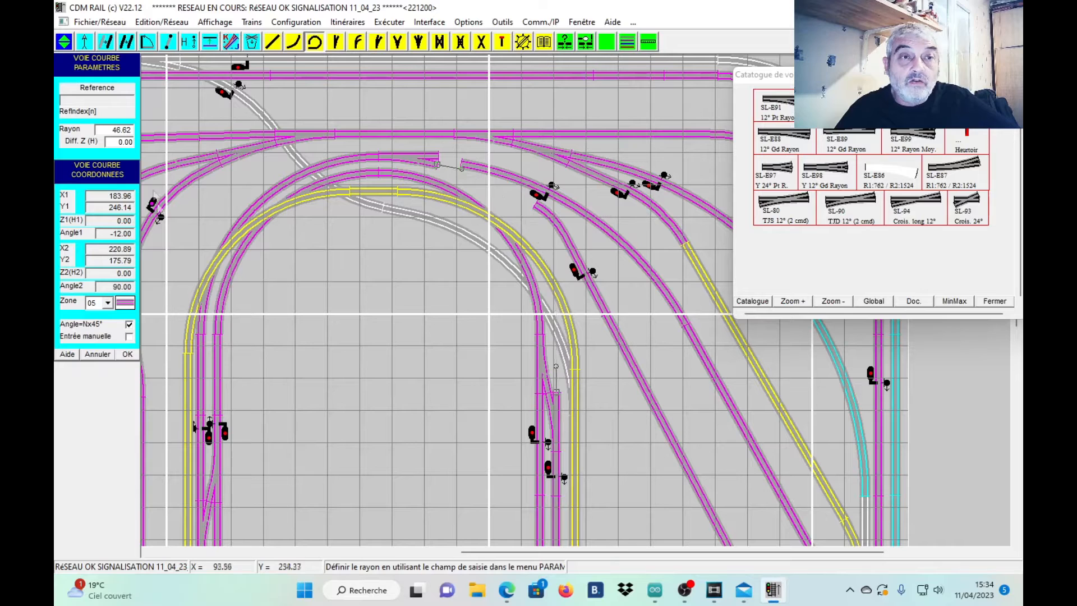
click(128, 355)
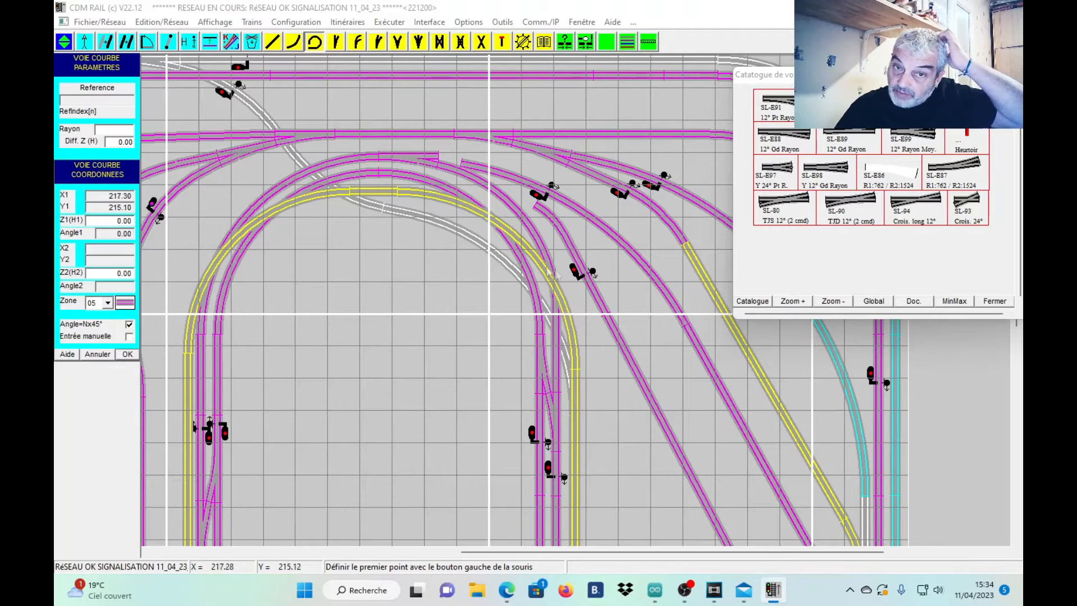
Delete the long curved track feeding the upper magenta diagonal siding and attach an SL-E86 curved turnout to the SL-E91's straight end
click(252, 42)
click(536, 185)
click(476, 312)
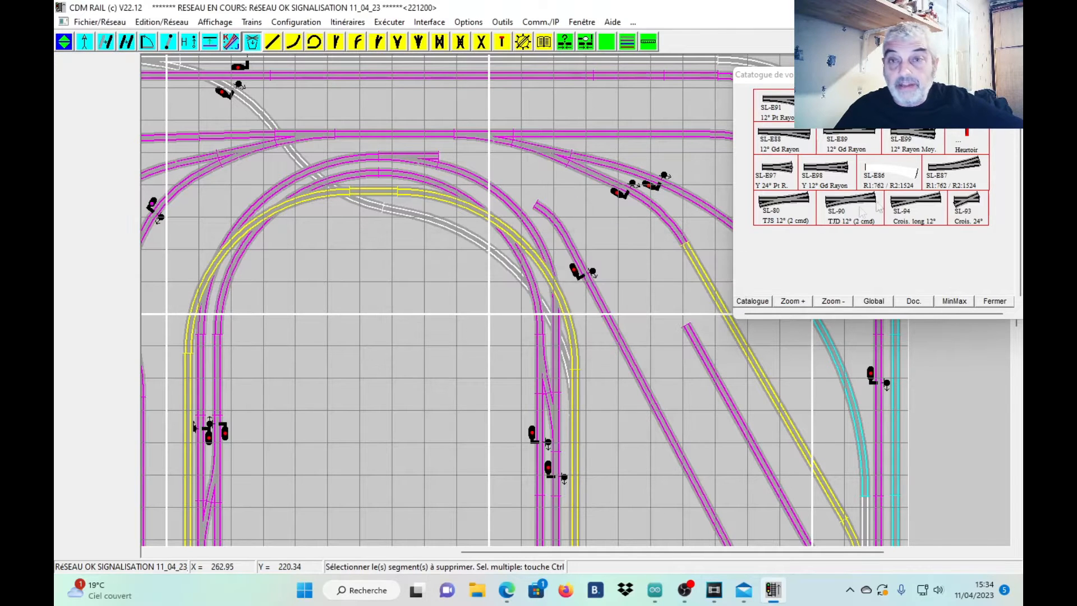
click(899, 175)
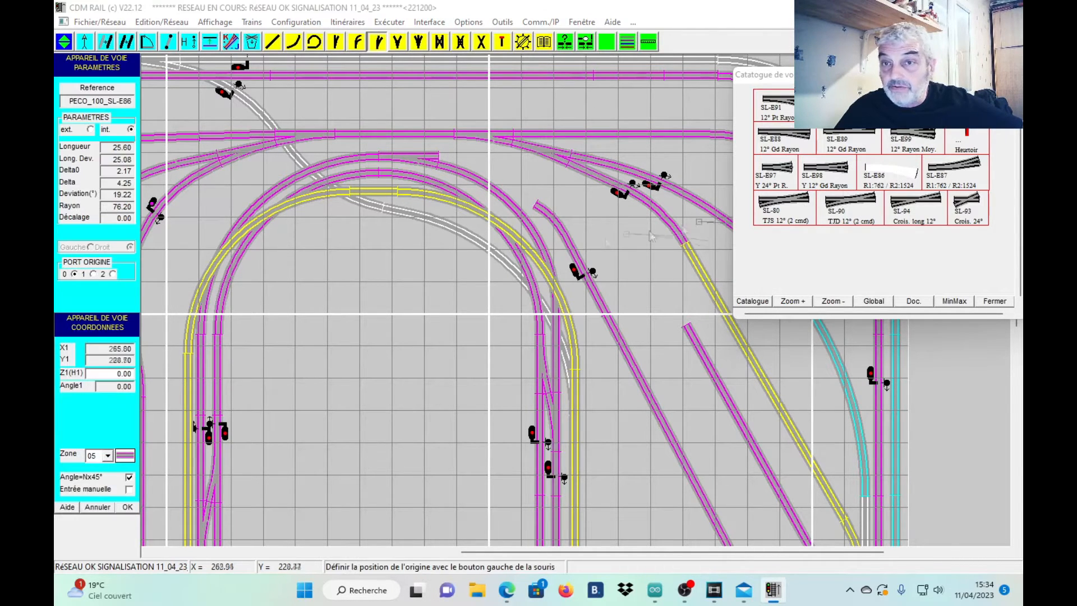
click(436, 161)
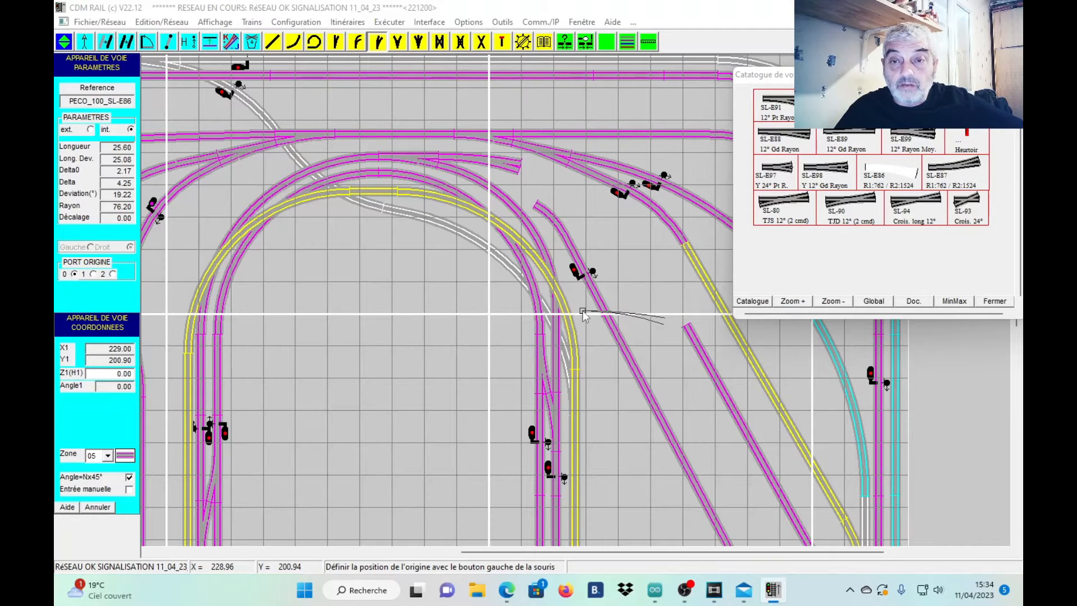
Draw a curved track with a radius of about 54.6 from the SL-E86's outer end to the open diagonal siding
click(315, 42)
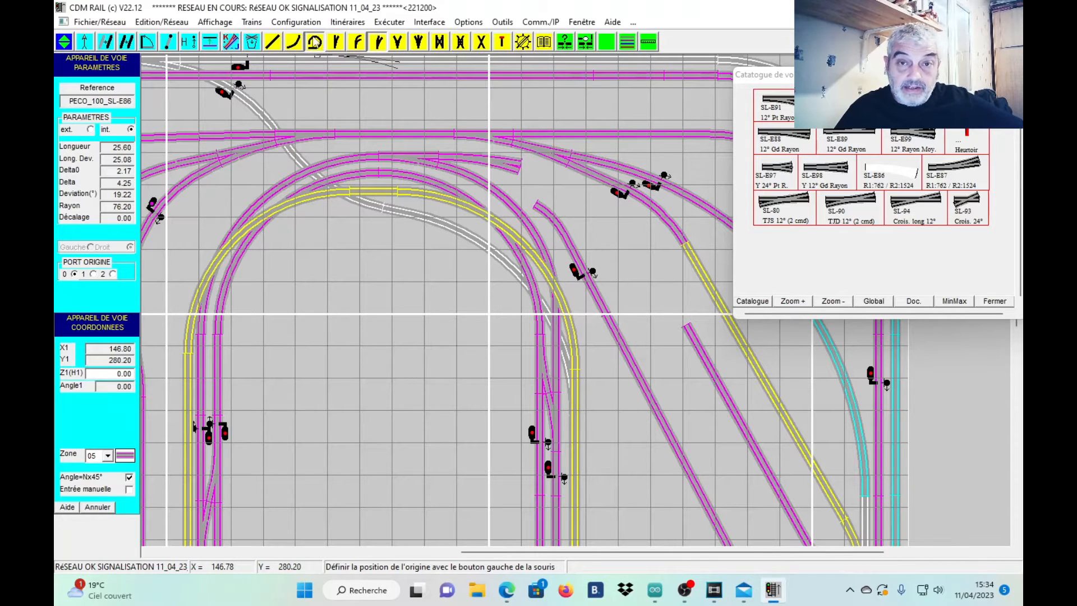
click(522, 167)
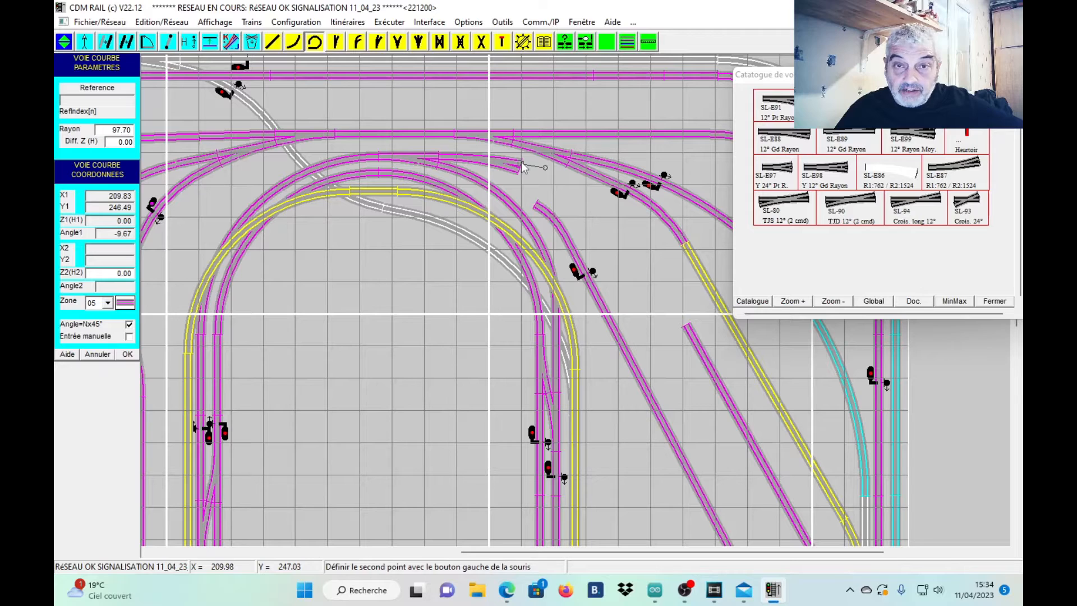
click(689, 325)
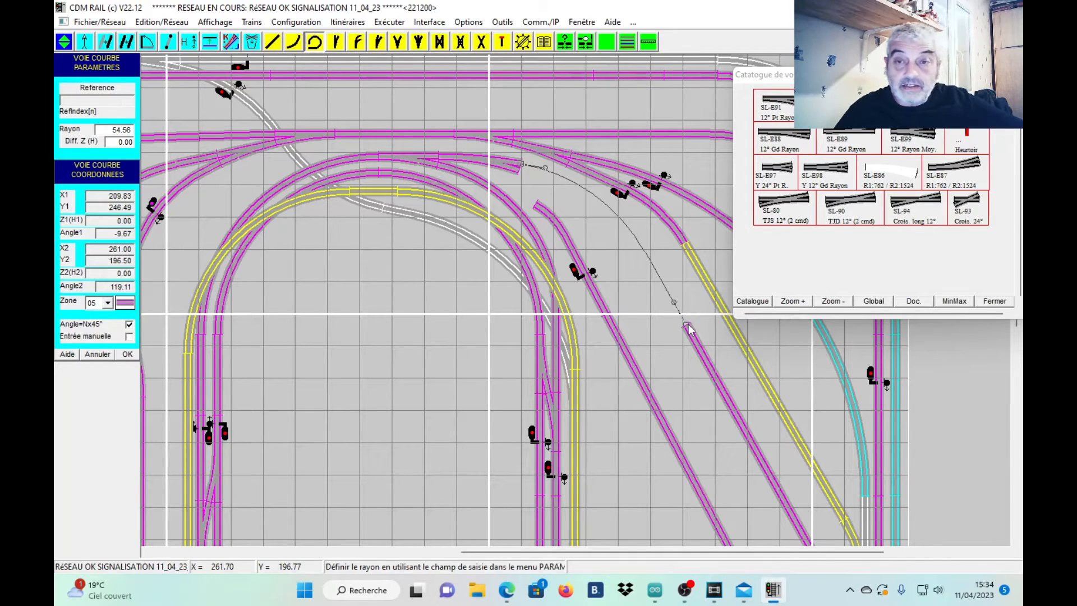
click(128, 354)
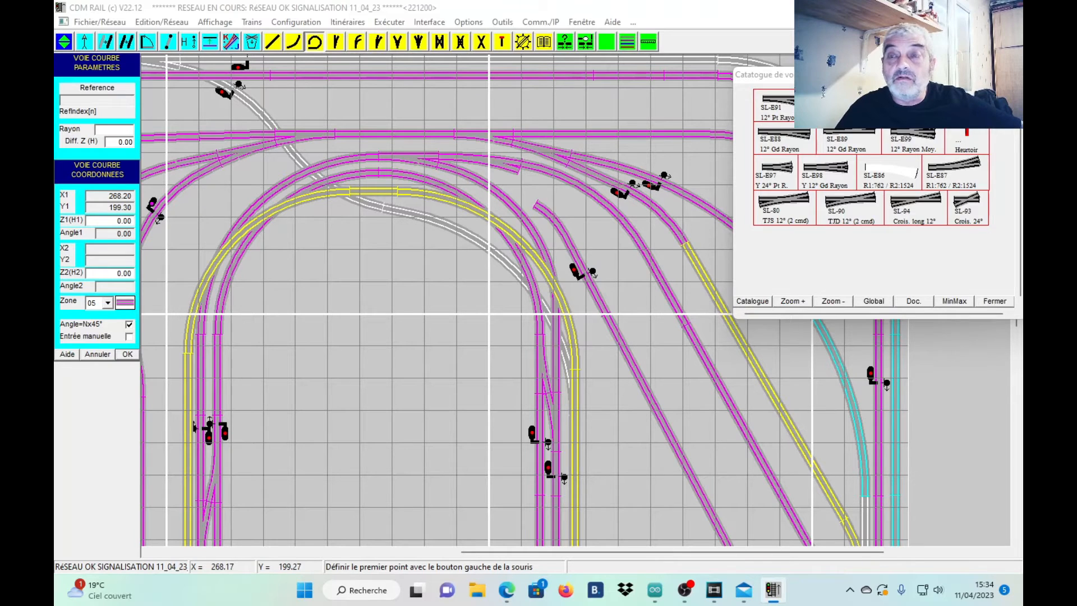
Draw a curved track from the SL-E86's inner end to a free point between the diagonal sidings, without 45° angle snapping, radius about 65.4
drag(774, 75, 804, 104)
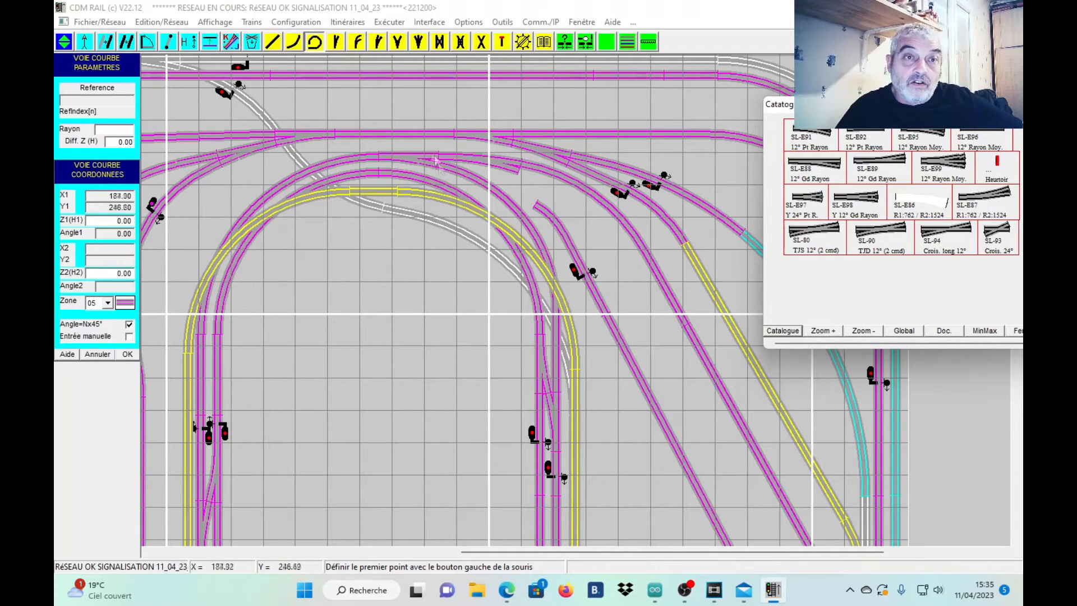
click(318, 43)
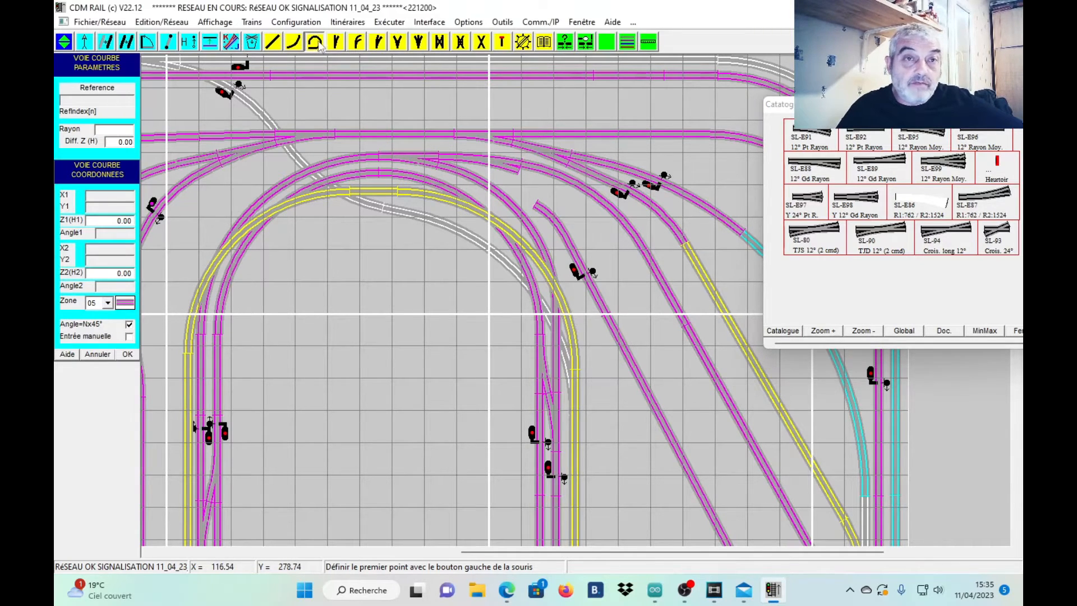
click(520, 172)
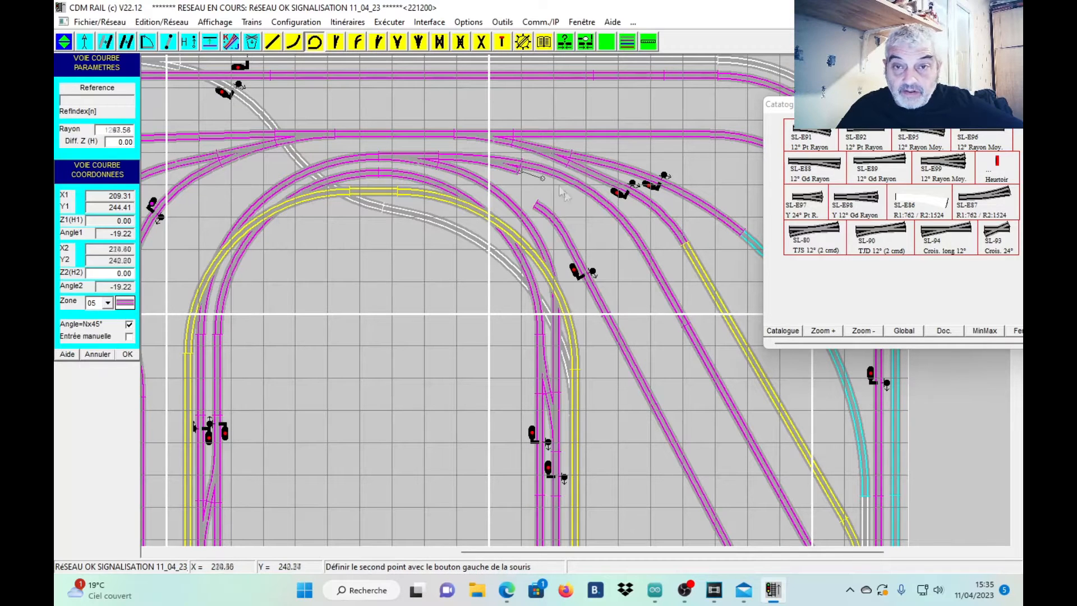
click(765, 508)
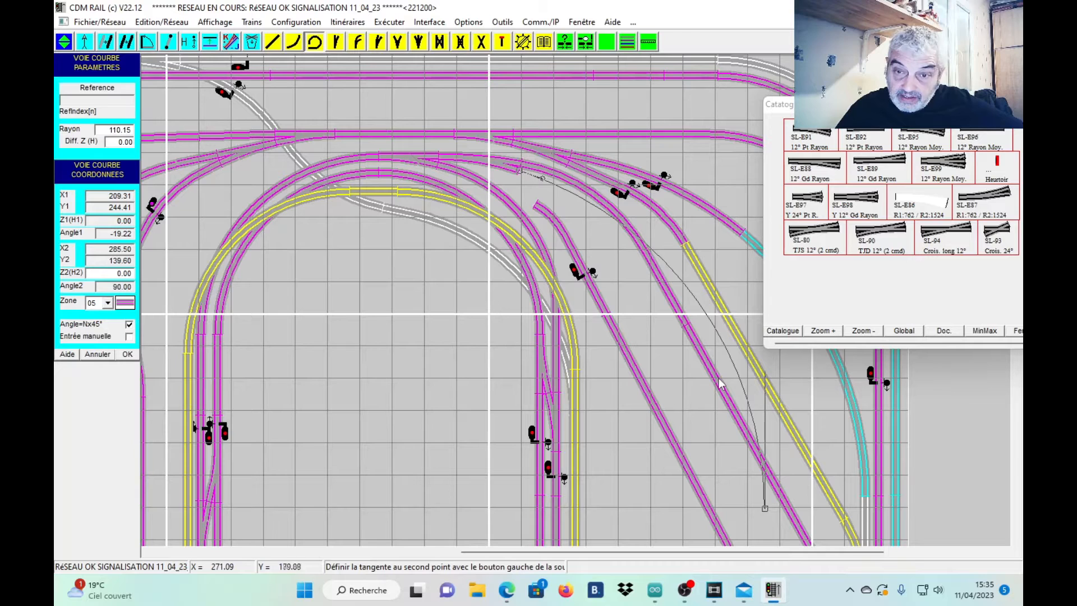
click(129, 325)
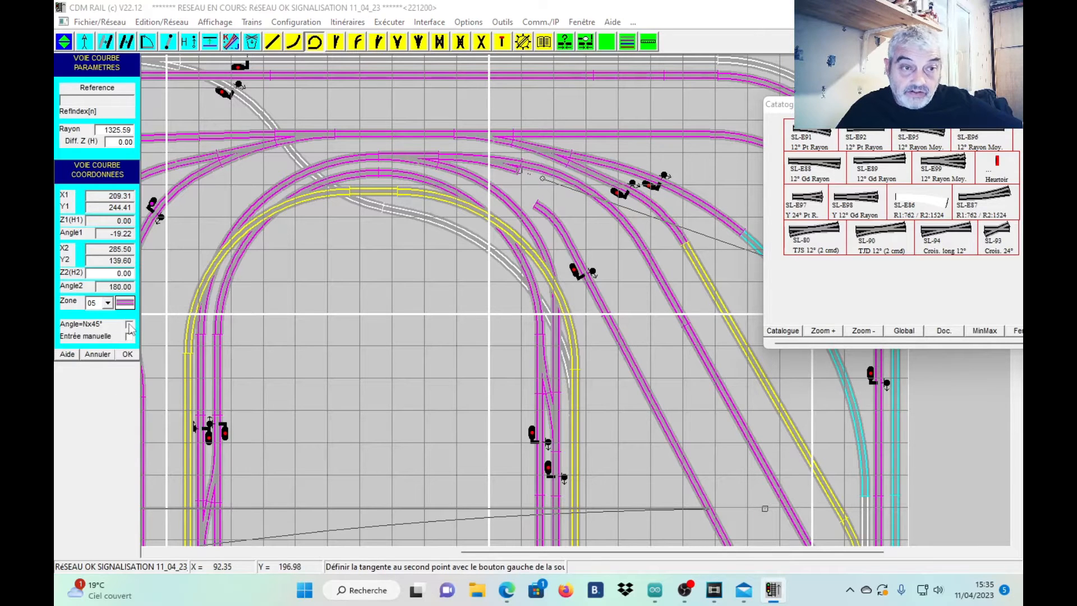
click(649, 297)
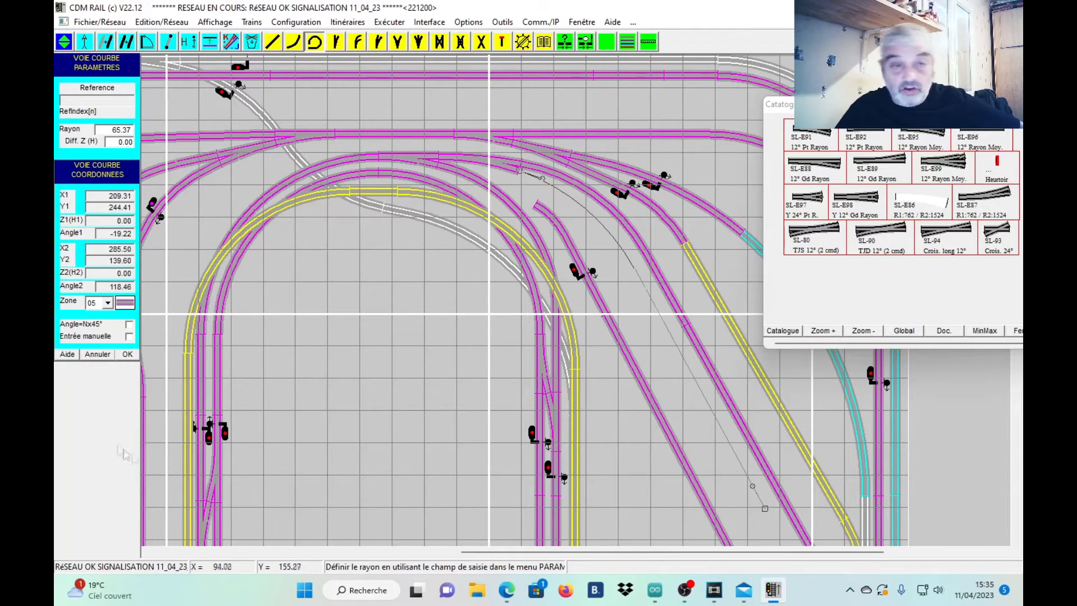
click(128, 355)
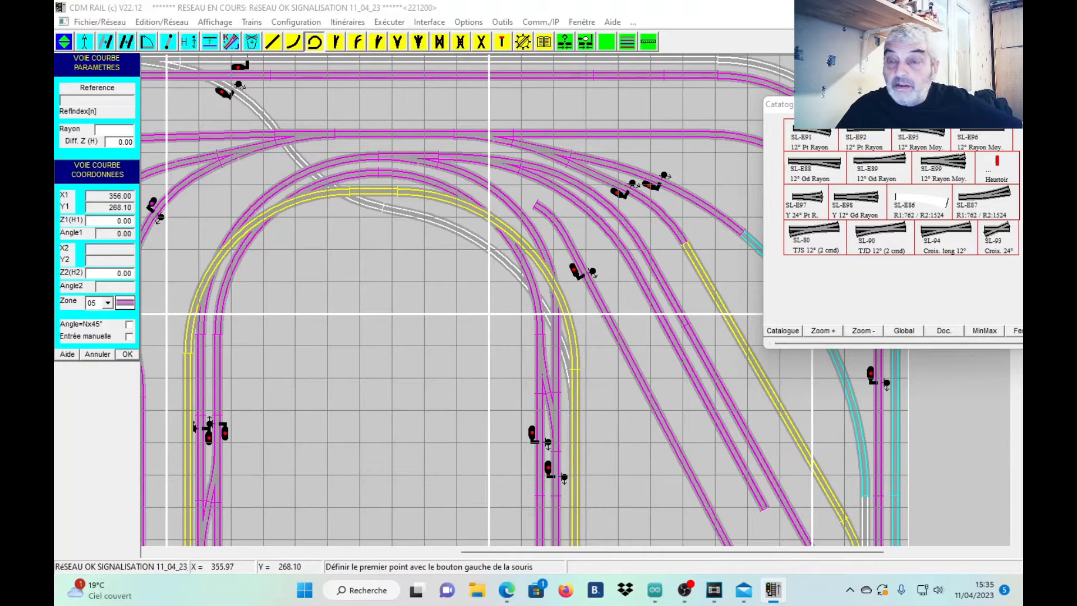
Extend the new middle diagonal siding with a straight track, fixed length off, to near its neighbour's end and cap it with a buffer stop
scroll(990, 95, down, 1)
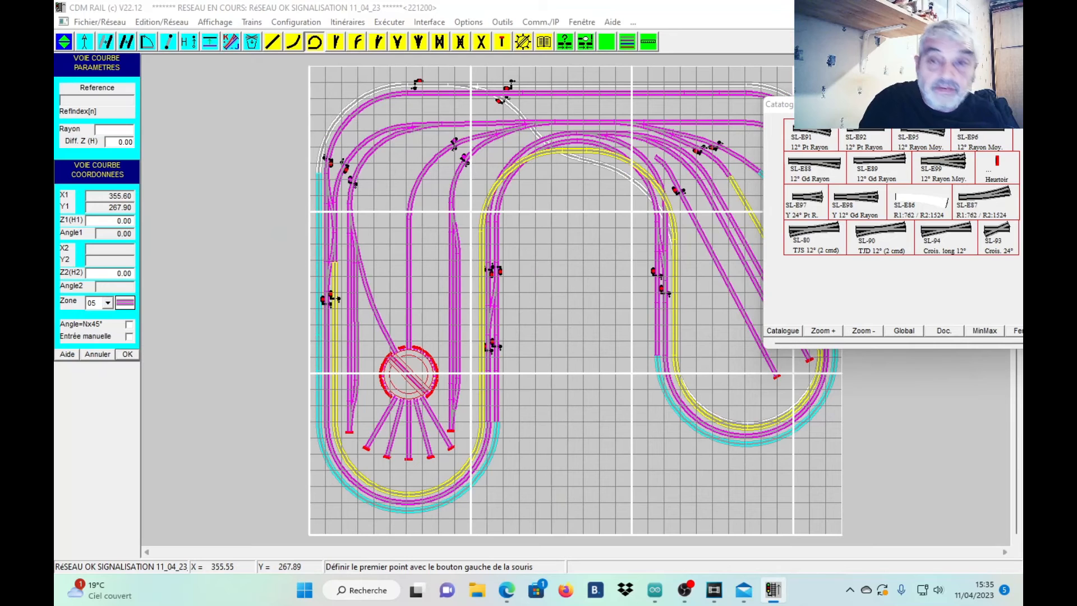
drag(914, 105, 376, 144)
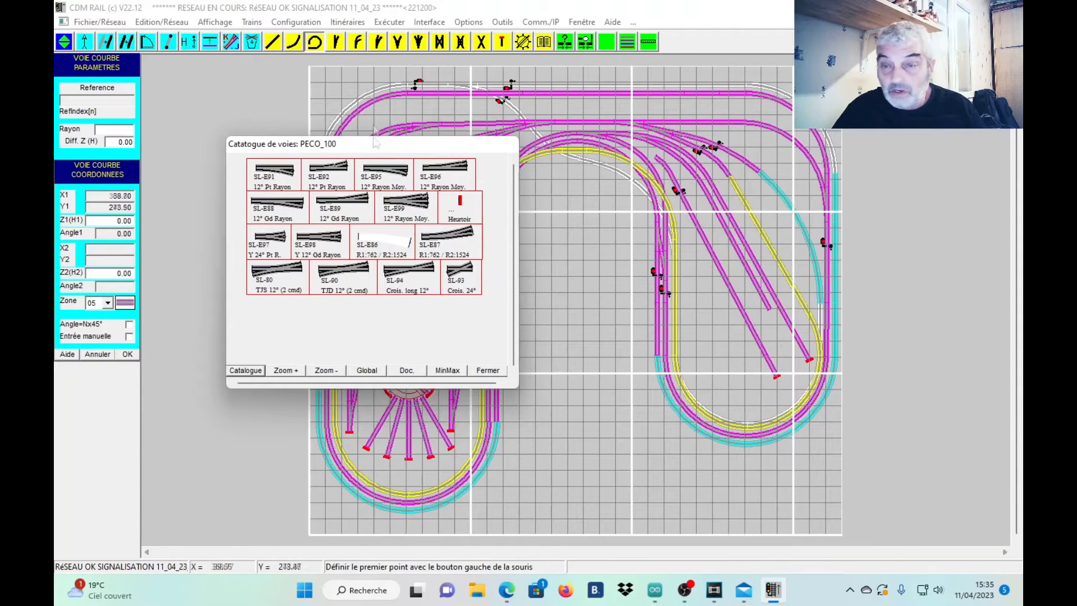
click(274, 45)
click(129, 142)
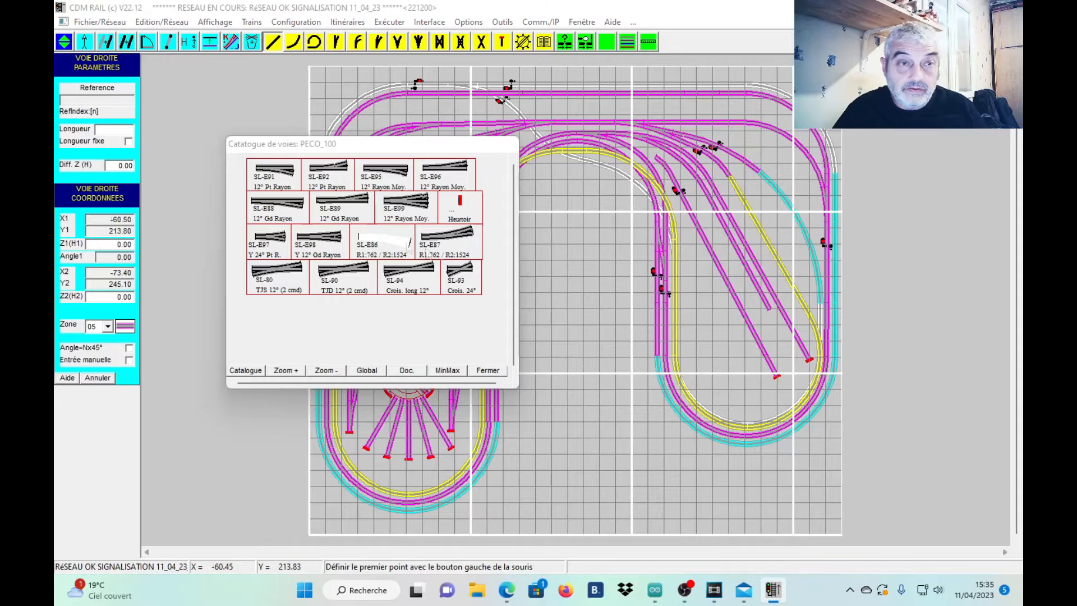
click(768, 310)
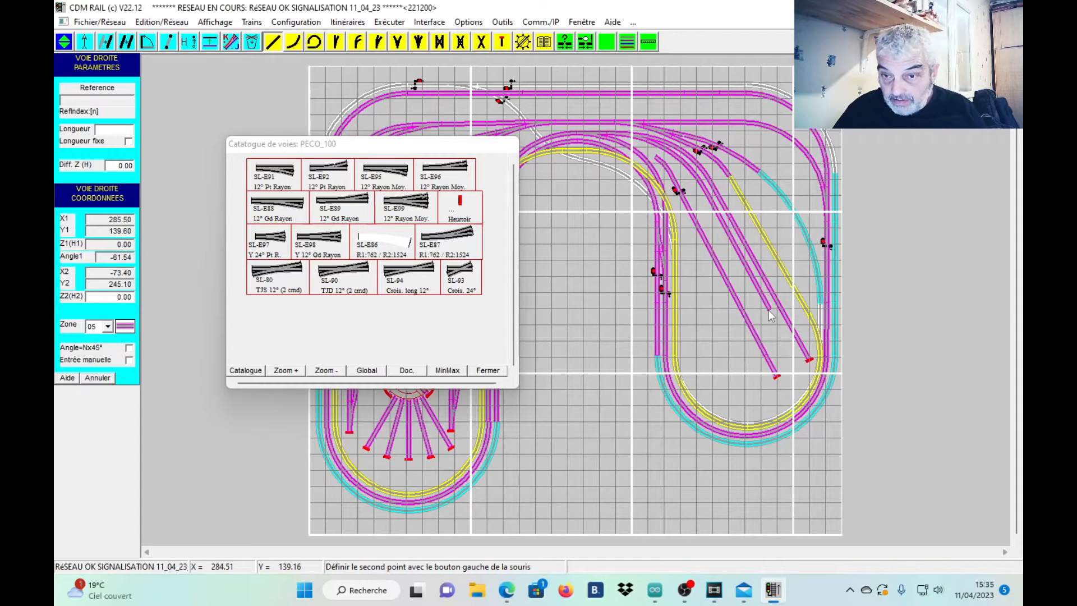
click(801, 363)
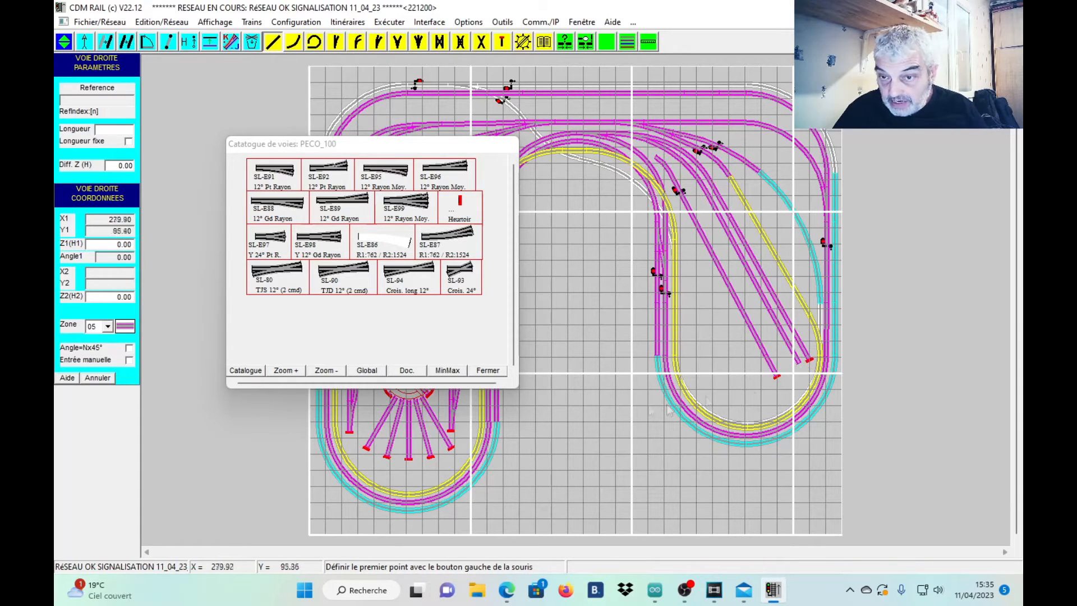
click(463, 208)
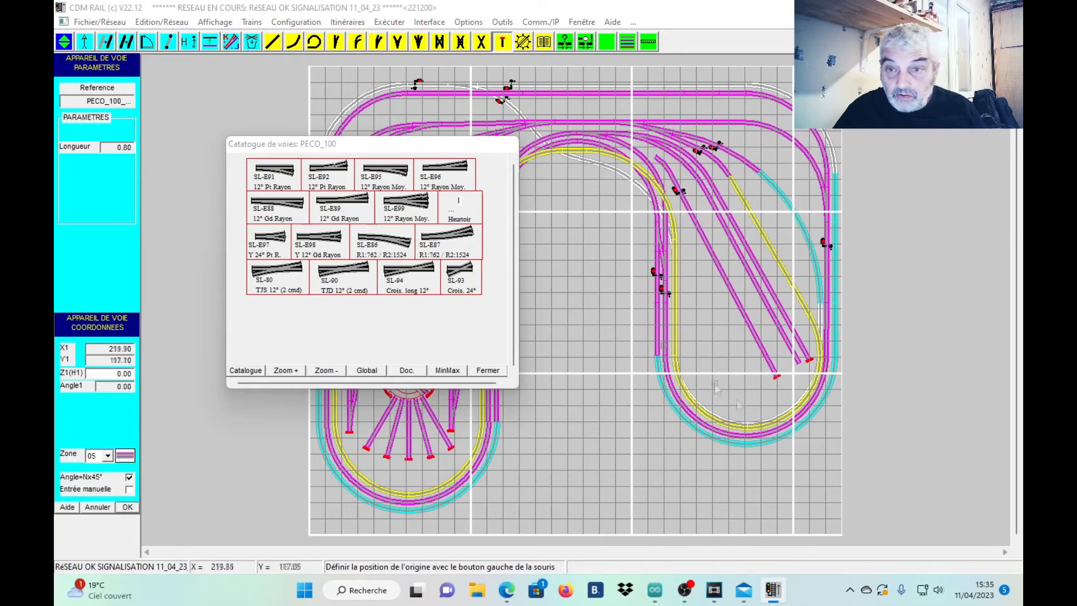
click(799, 363)
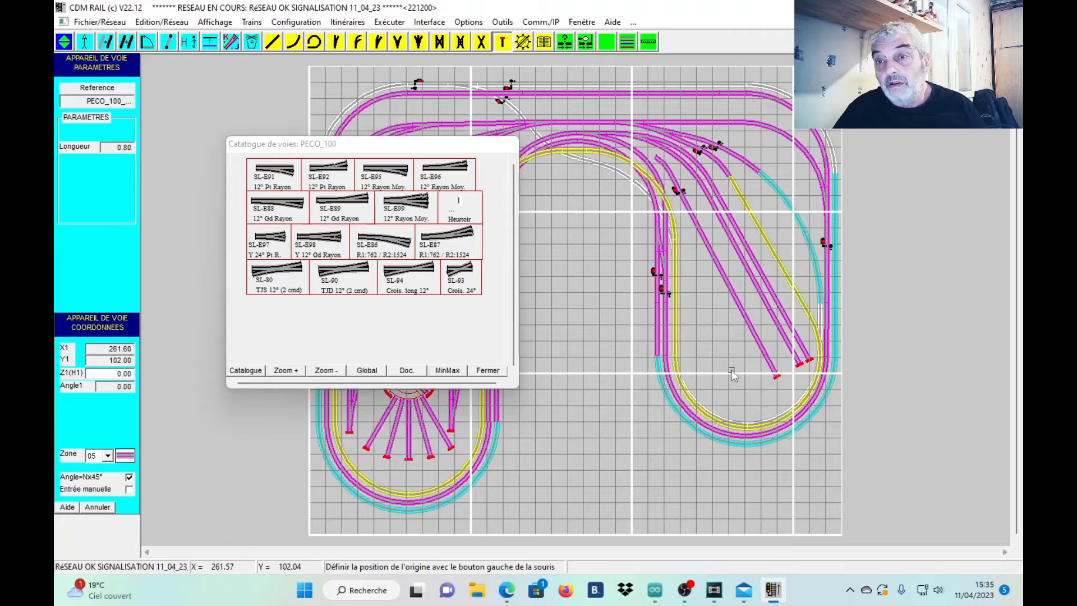
Delete the leftmost diagonal siding inside the right-hand loop: its long straight, its end piece and its upper curved track
click(252, 42)
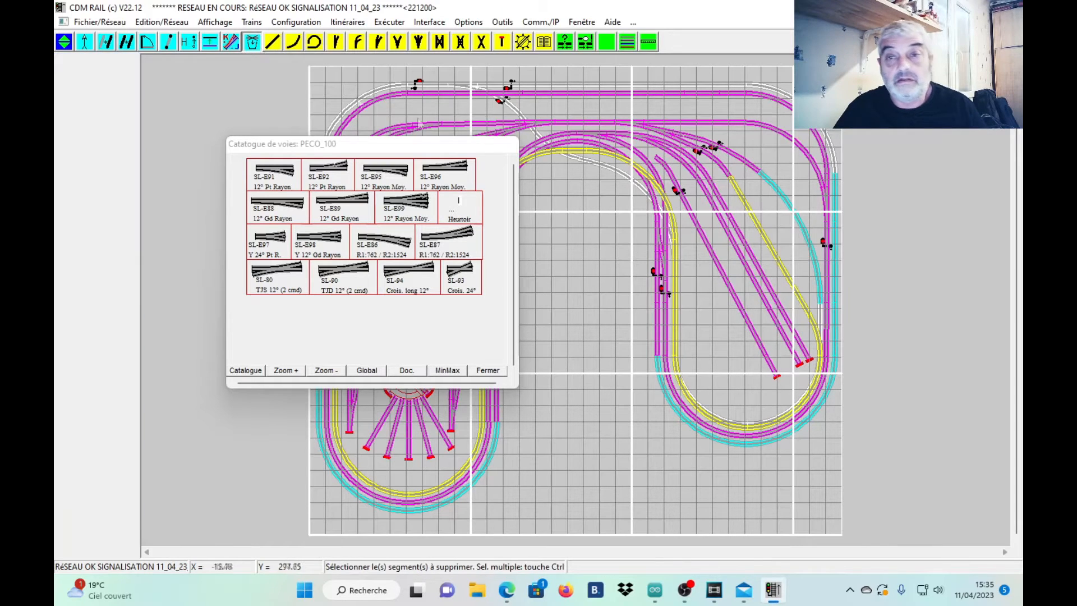
click(743, 316)
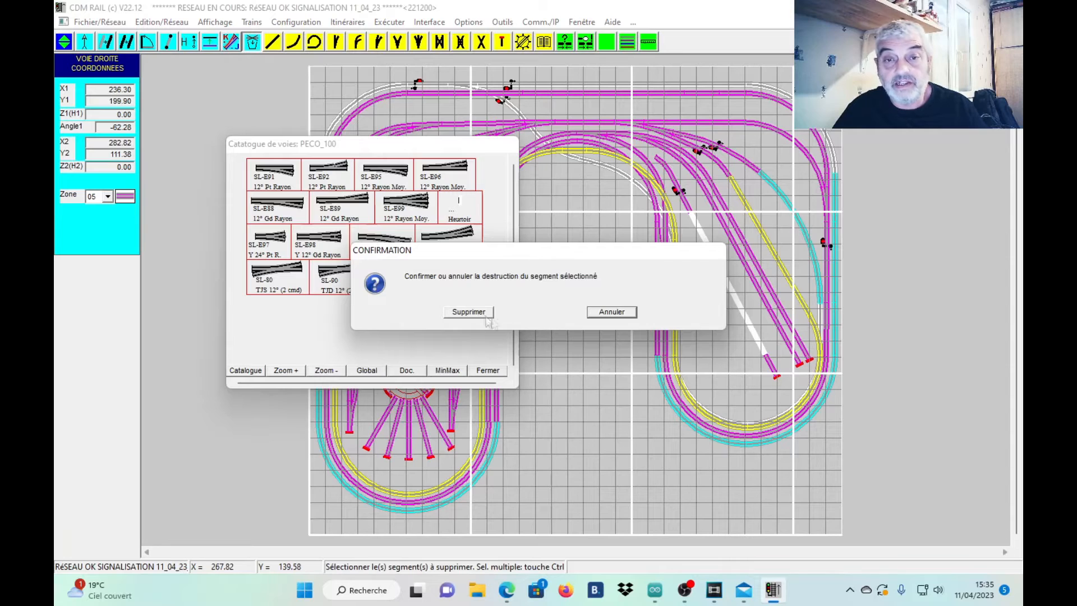
click(468, 311)
drag(741, 338, 787, 387)
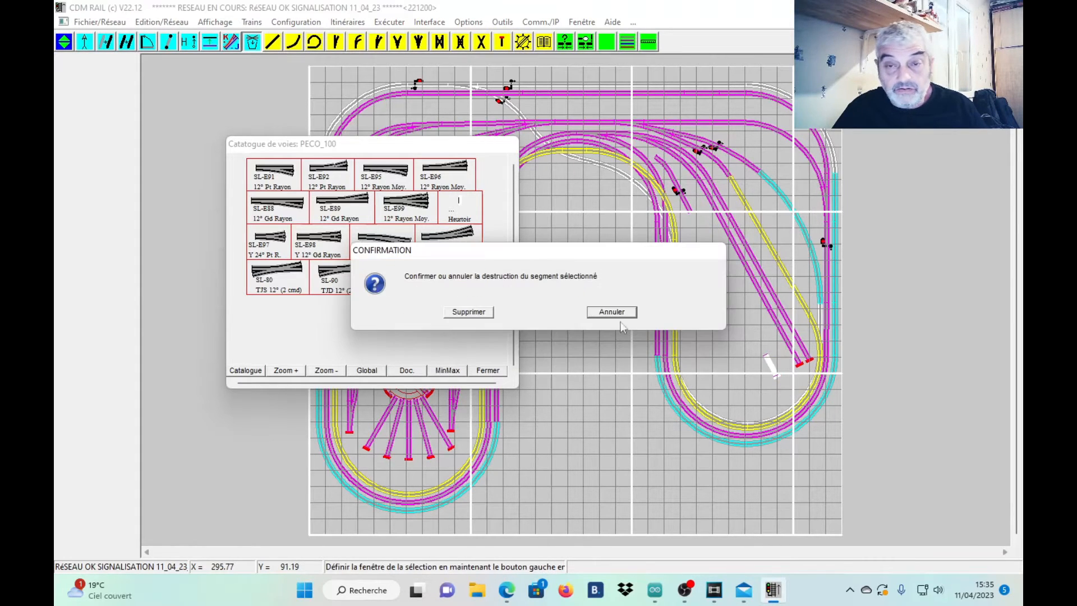
click(469, 312)
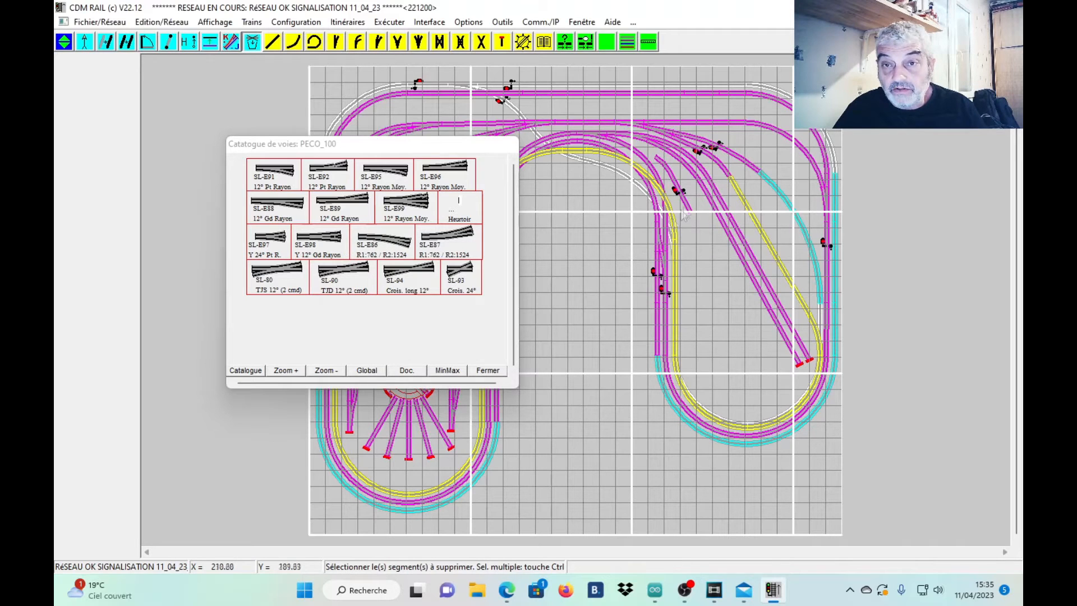
click(672, 181)
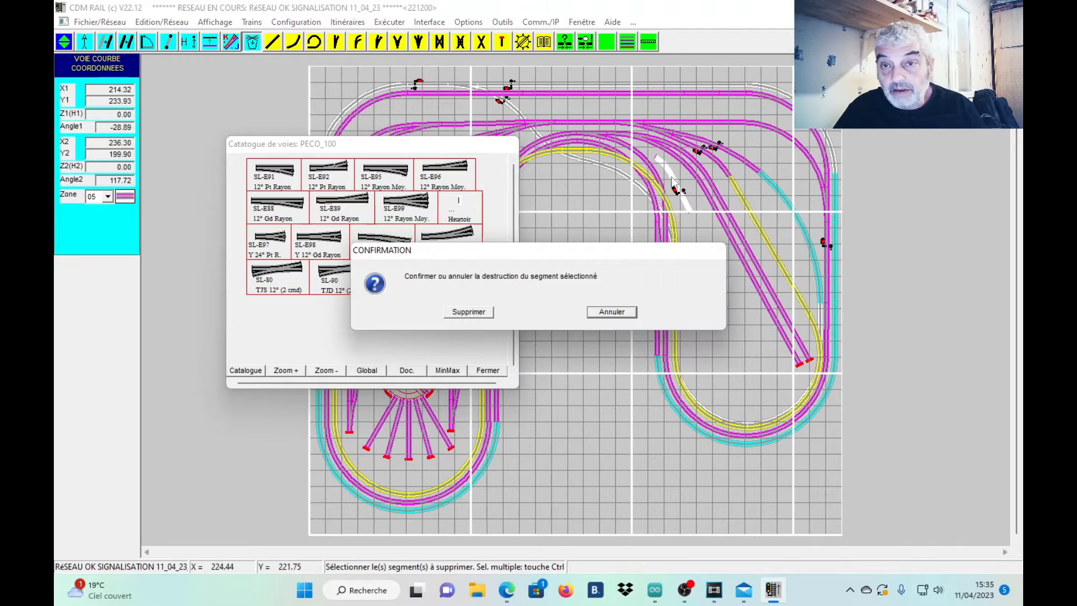
click(470, 311)
Delete the short straight segment near the lower end of the inner siding just right of the turntable
drag(472, 144, 951, 217)
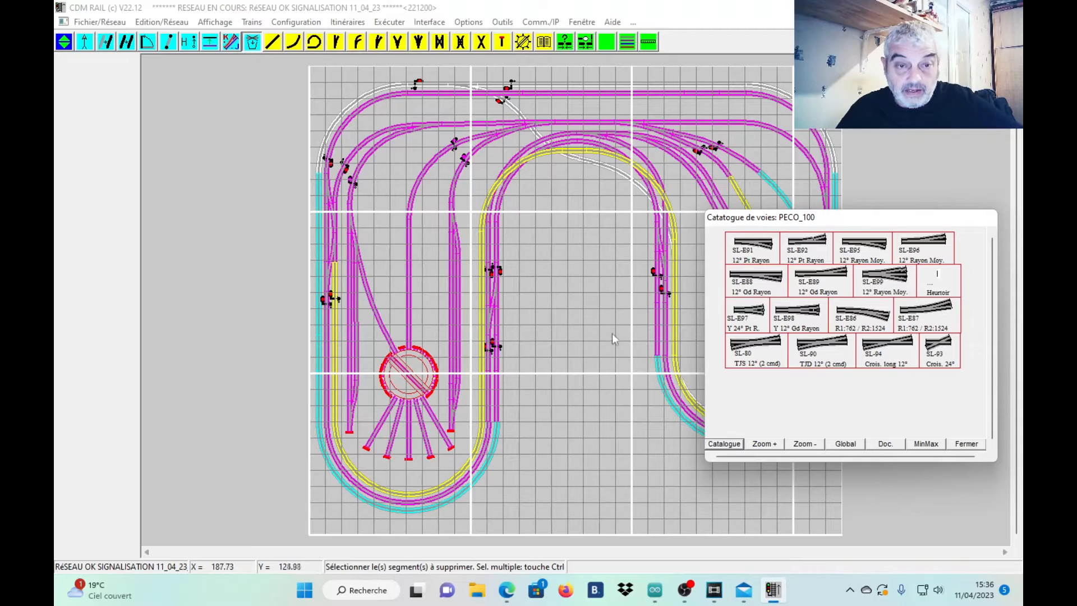
click(753, 437)
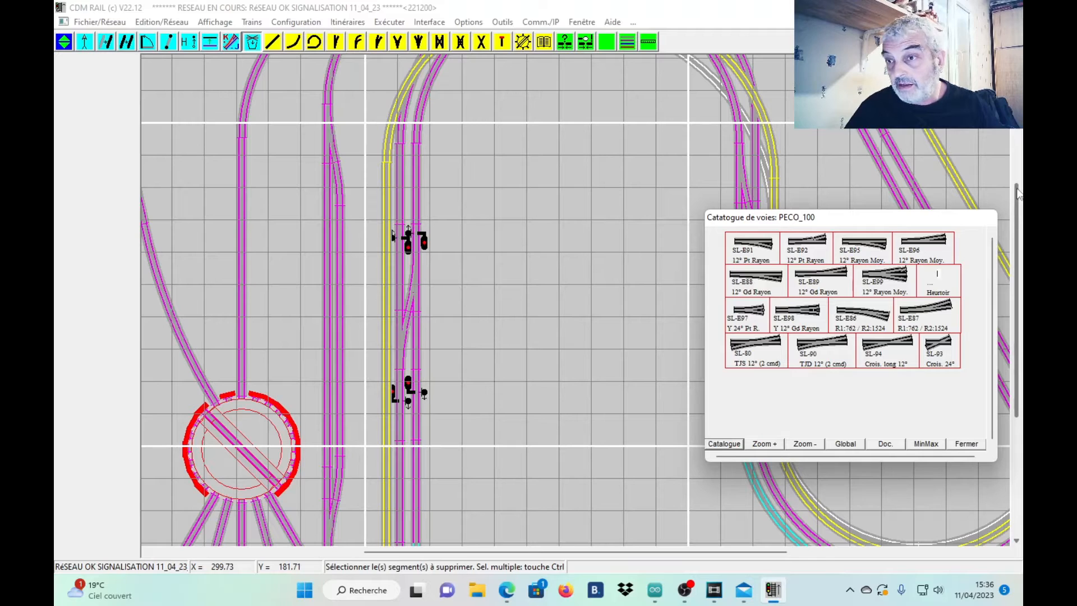
drag(1018, 193, 1018, 308)
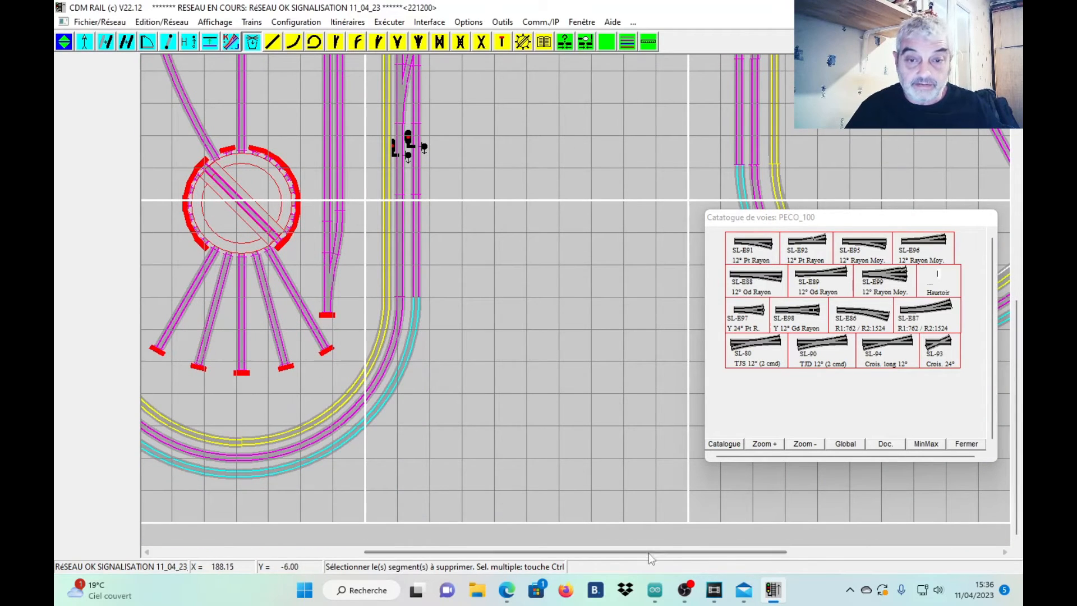
drag(651, 554, 572, 553)
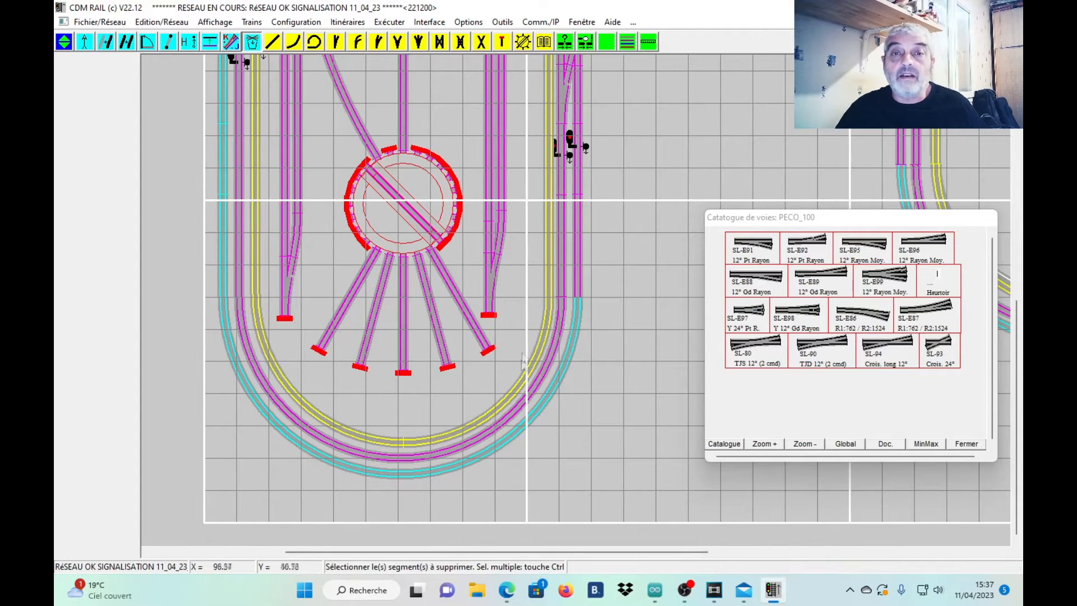
click(477, 244)
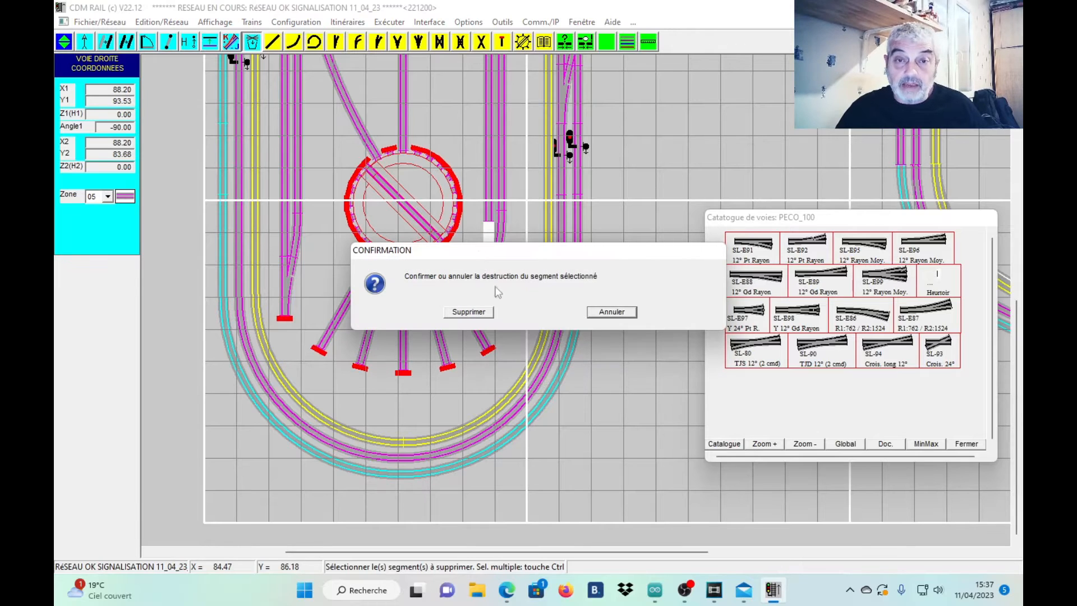
click(483, 313)
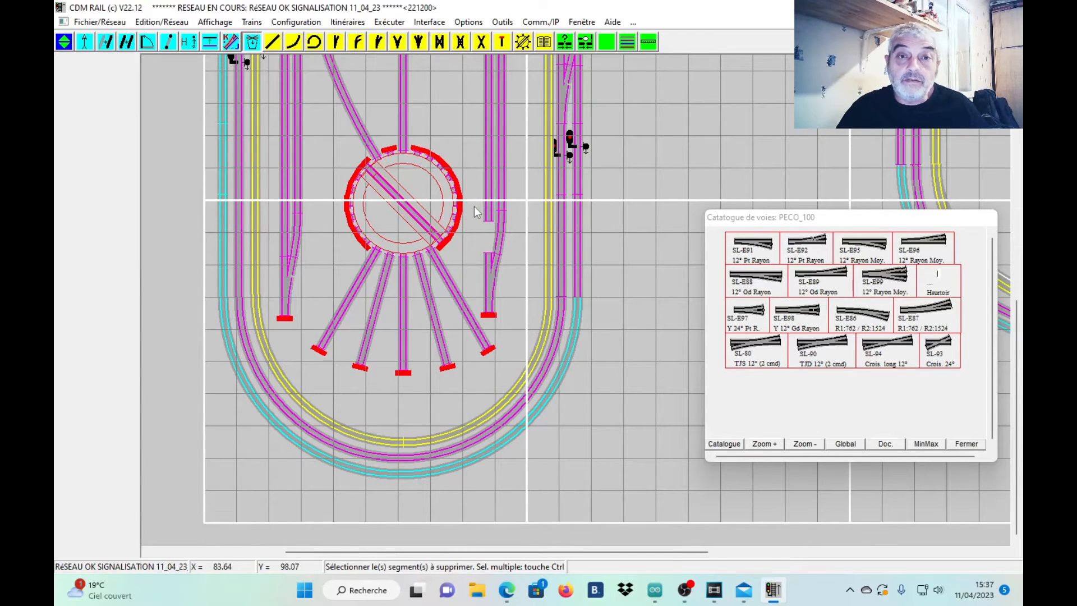
Extend both open sidings left of the turntable downward with straight tracks to a common end, the inner one by about 36.4
click(273, 41)
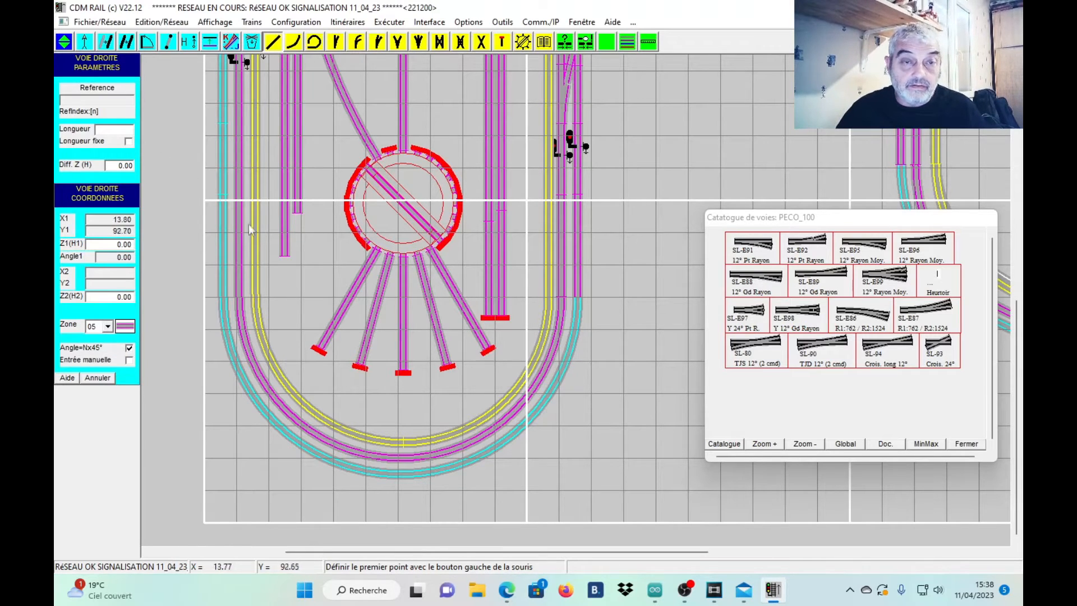
click(298, 213)
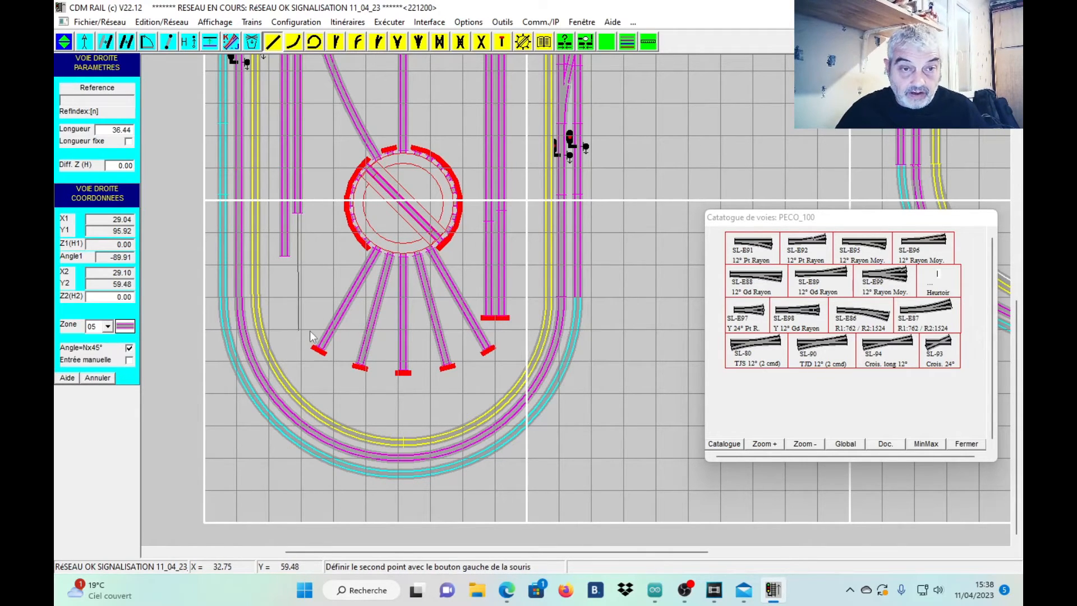
click(305, 332)
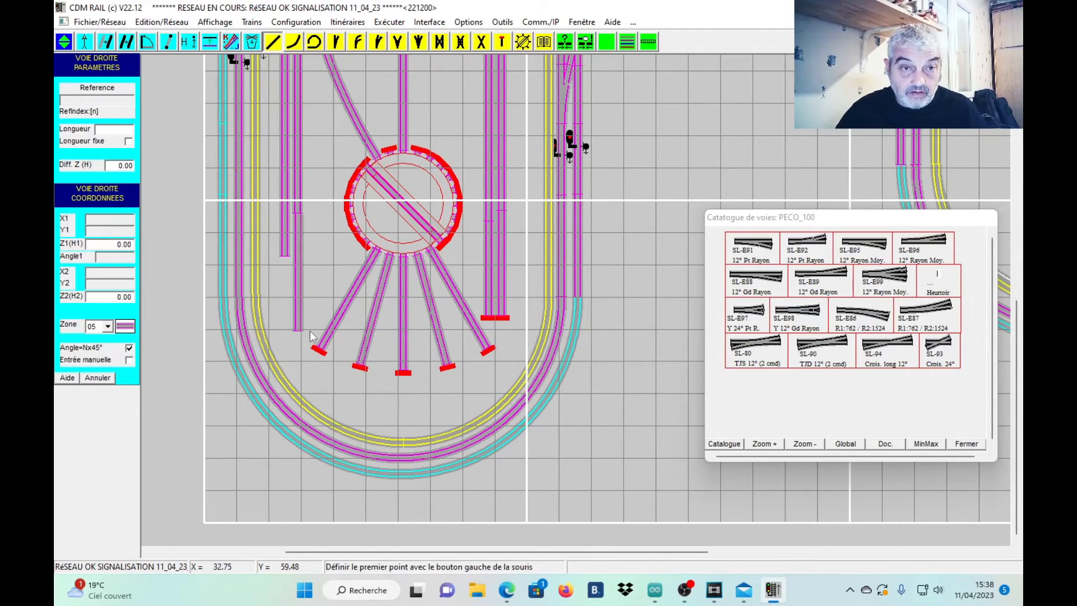
click(284, 257)
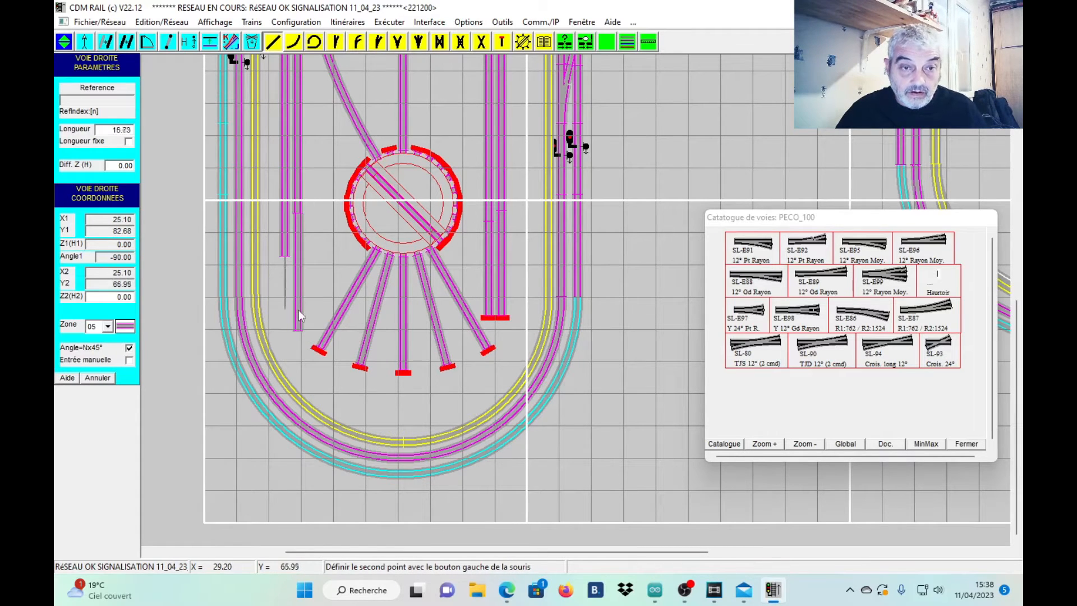
click(281, 329)
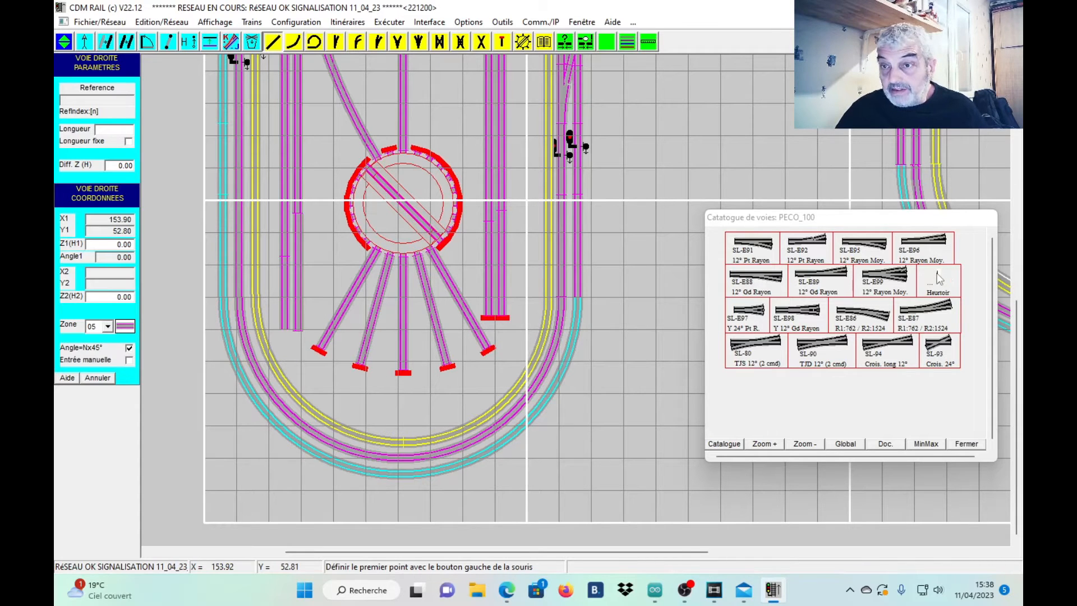
Place a buffer stop (Heurtoir) on the lower end of each of the two sidings left of the turntable
click(945, 278)
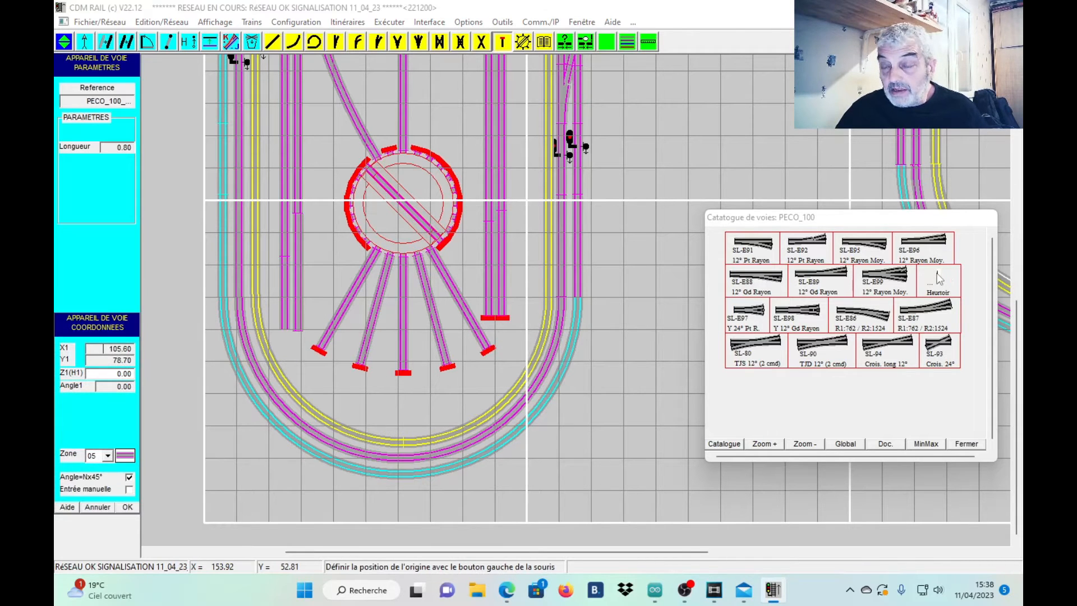
click(282, 328)
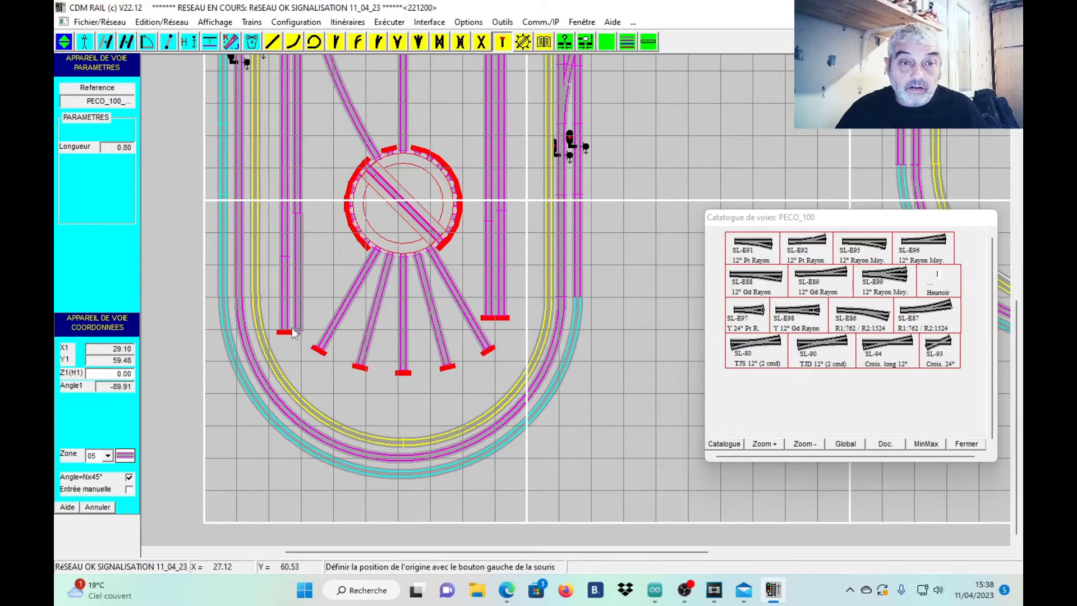
click(300, 331)
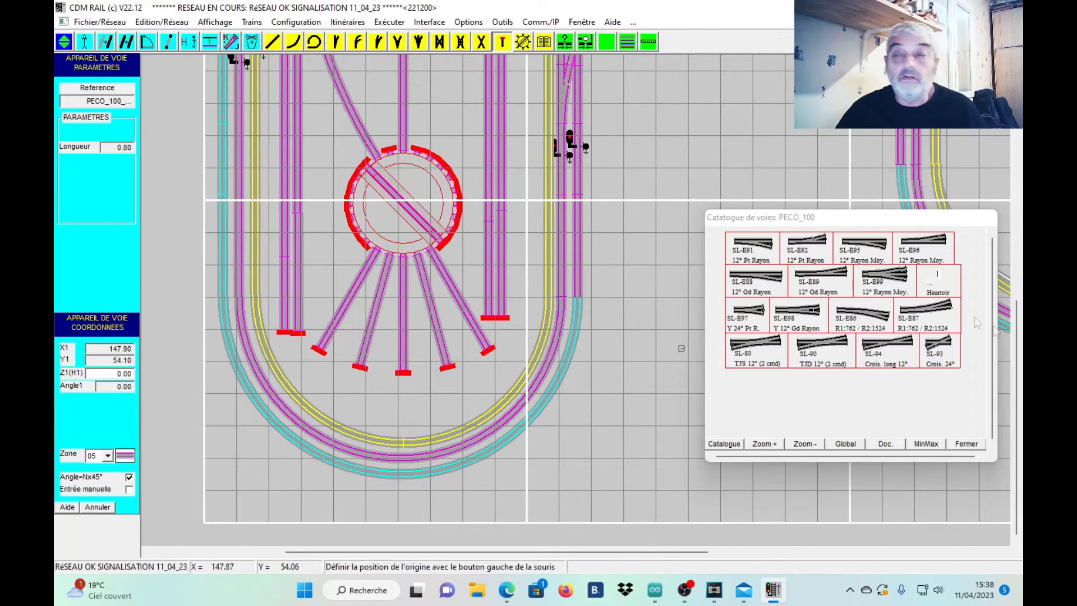
Close the PECO_100 track catalogue
drag(1016, 329, 1017, 107)
drag(905, 223, 508, 212)
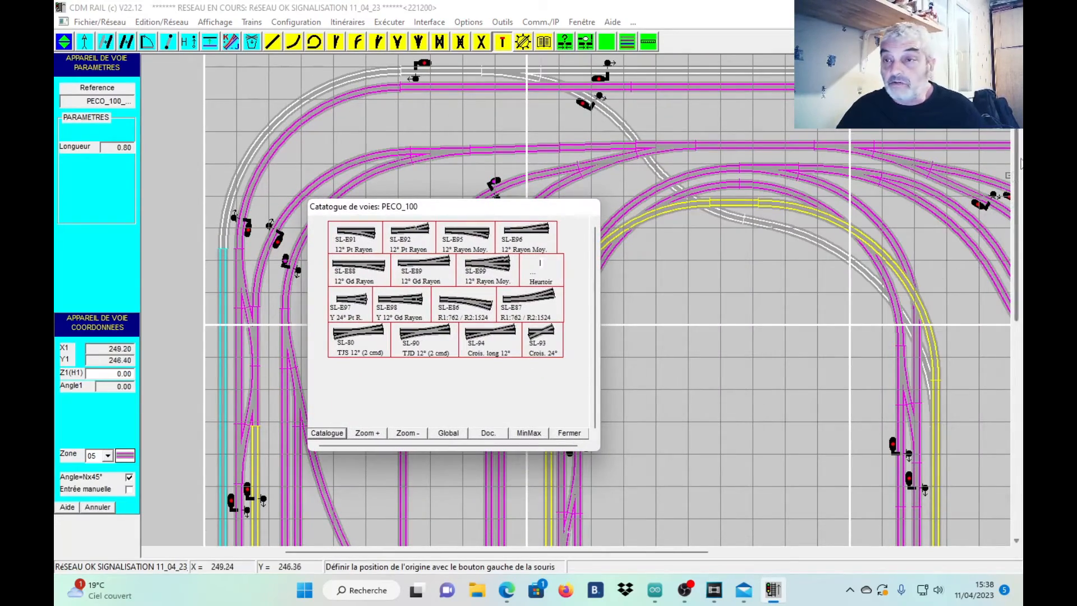
drag(1017, 133, 1015, 157)
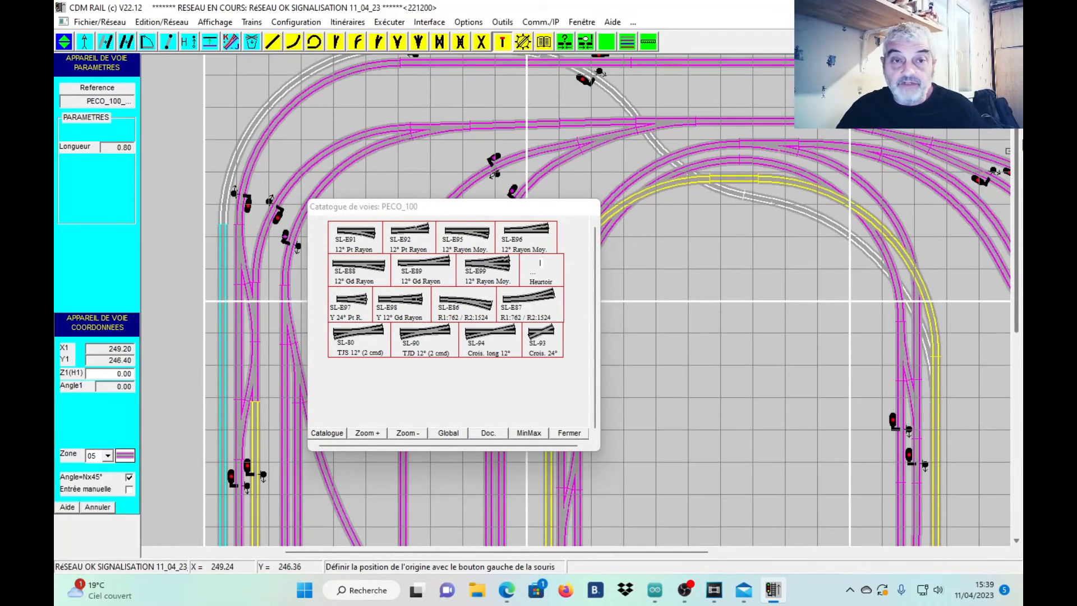
click(572, 435)
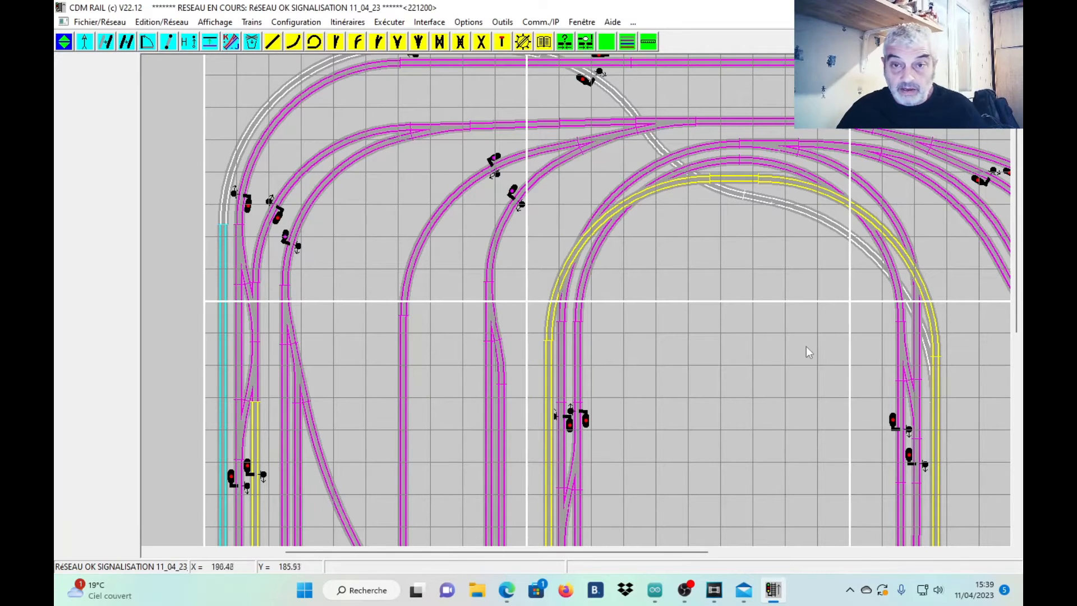
Inspect the radius and height parameters of the loop's upper-left yellow curve and of the white arc crossing above it
mouse_move(1016, 153)
mouse_down()
mouse_move(997, 318)
mouse_move(1015, 135)
mouse_move(1014, 280)
mouse_move(1022, 163)
mouse_move(1022, 172)
mouse_up()
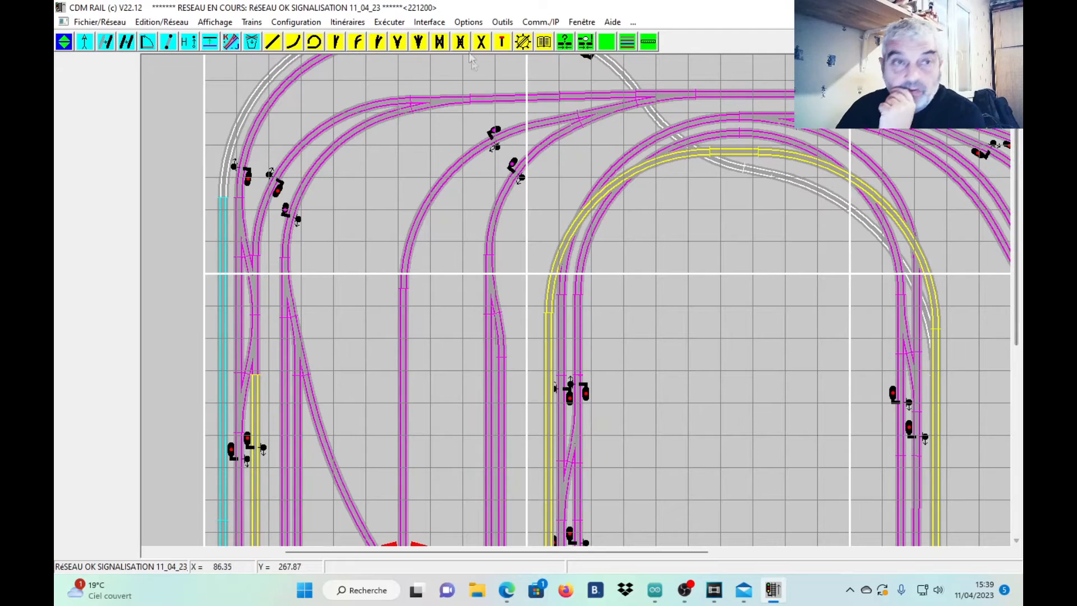
click(85, 42)
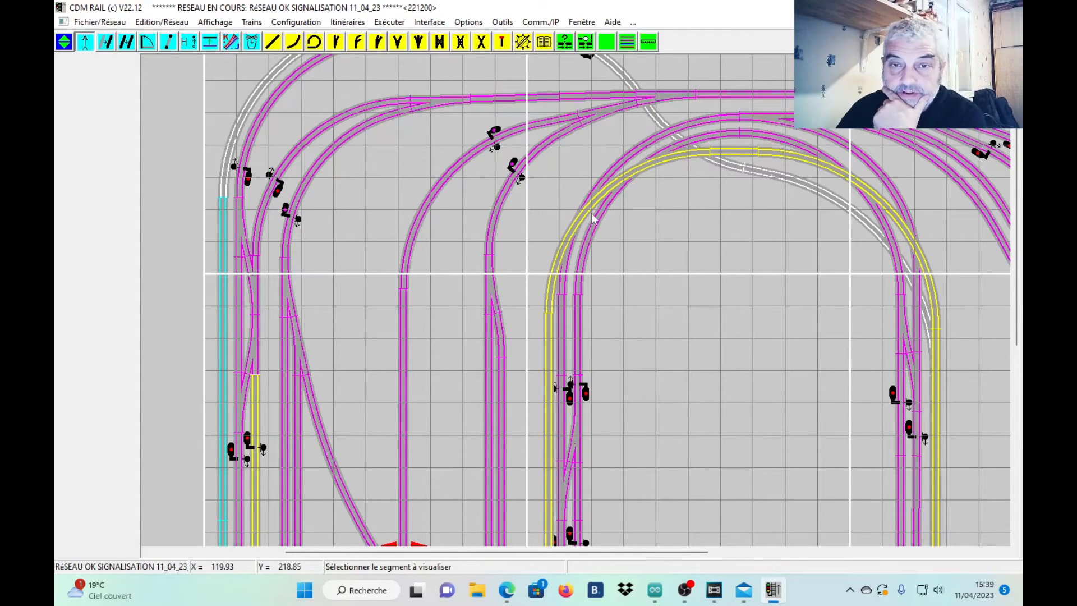
click(687, 154)
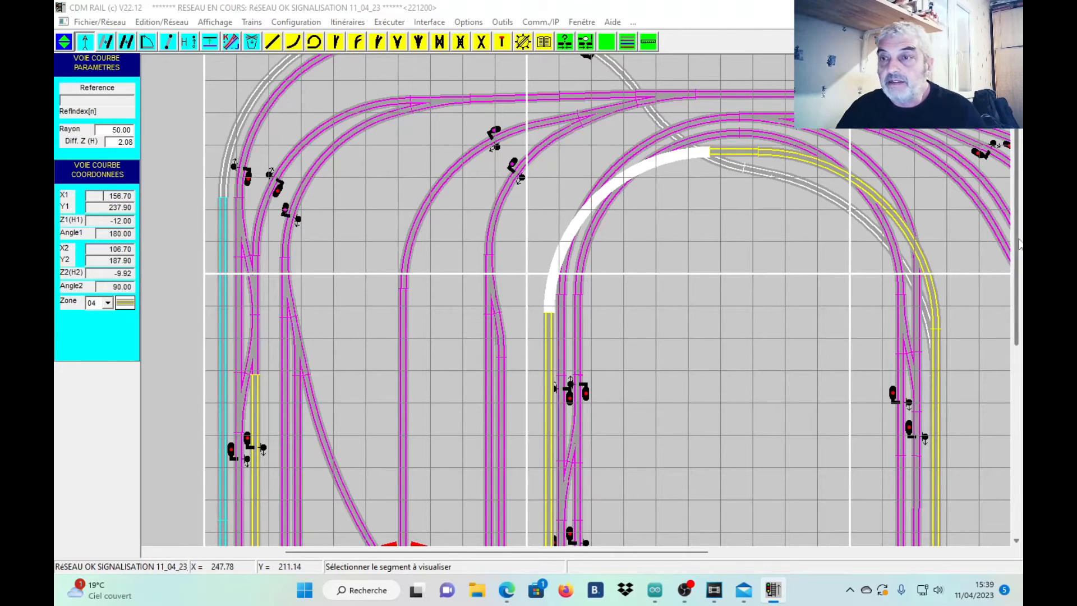
scroll(1018, 230, up, 3)
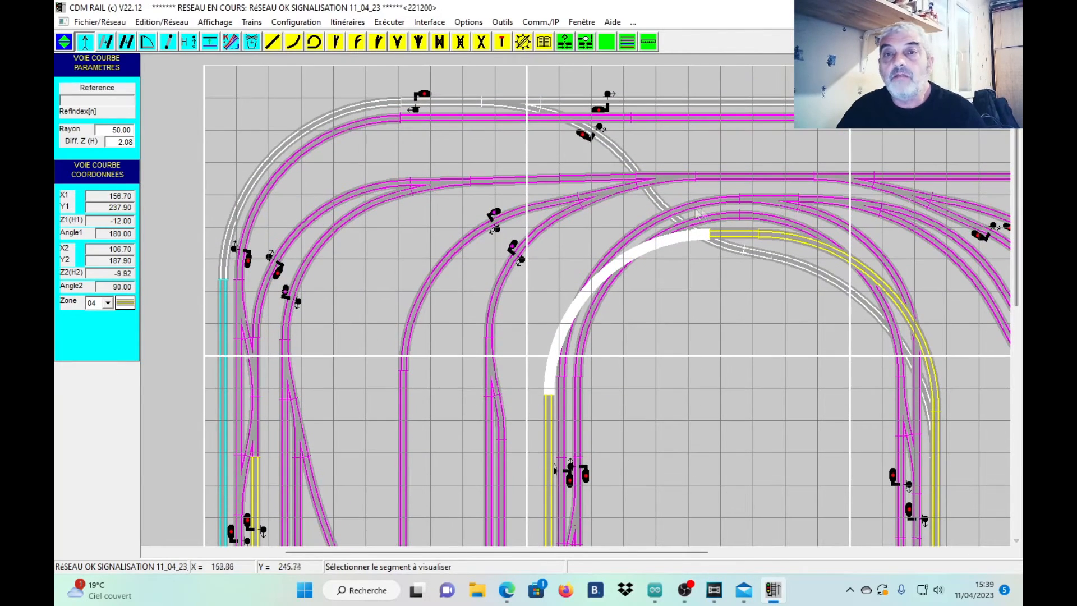
click(658, 205)
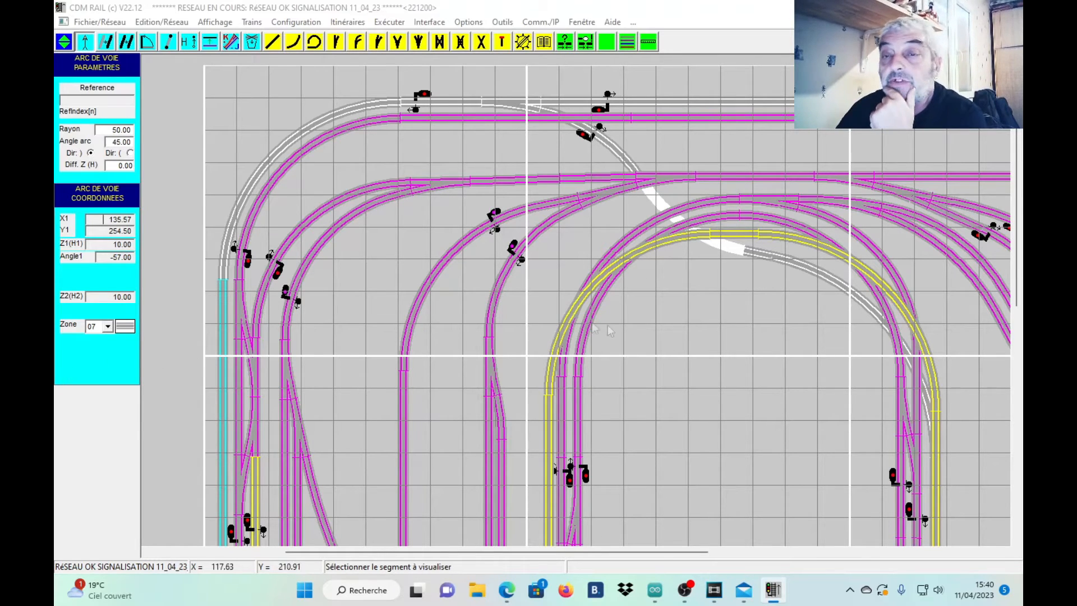
drag(1017, 161, 1006, 205)
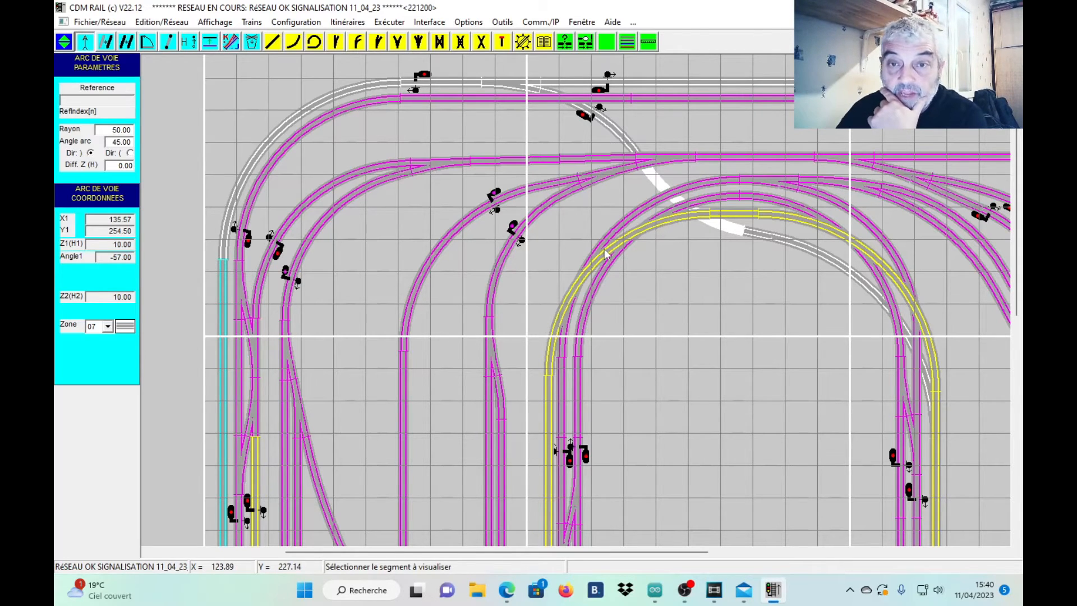
Review the zone display colours, and reassign the white arc crossing the loop's upper-left curve to zone 03
click(627, 42)
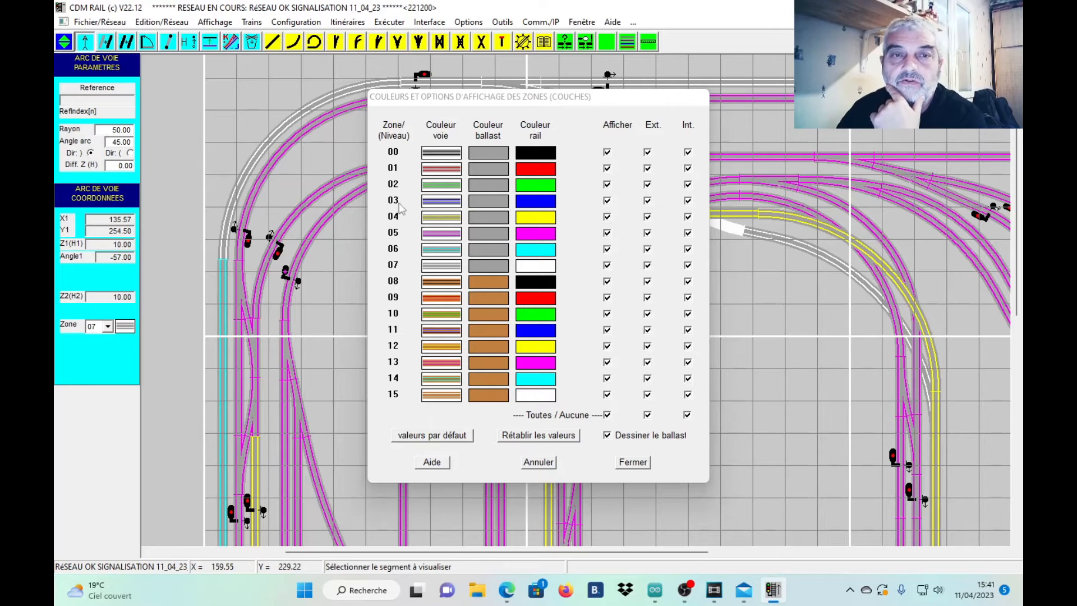
click(633, 461)
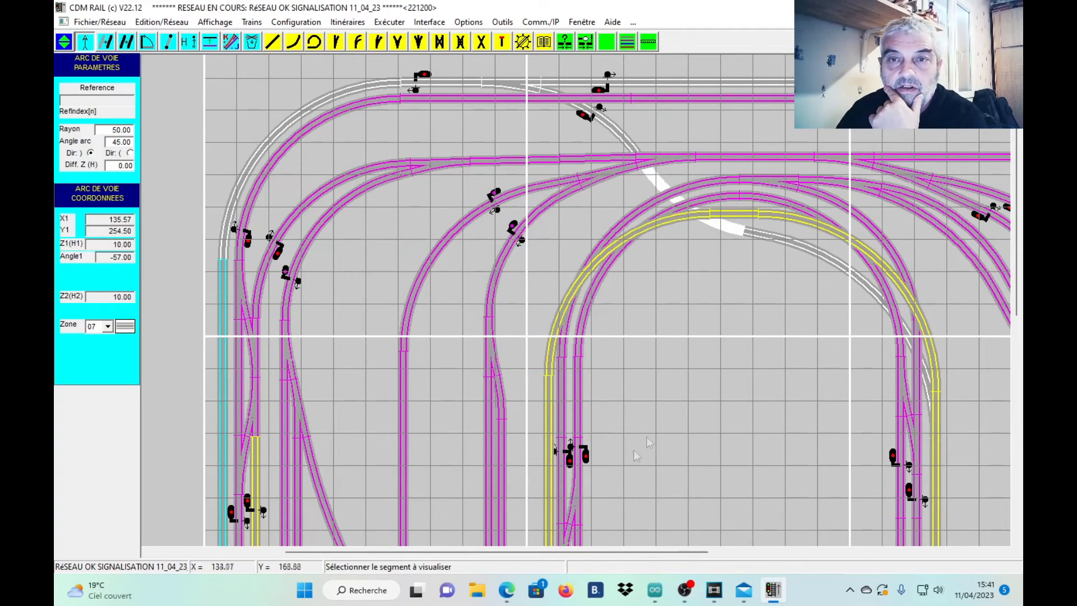
click(209, 44)
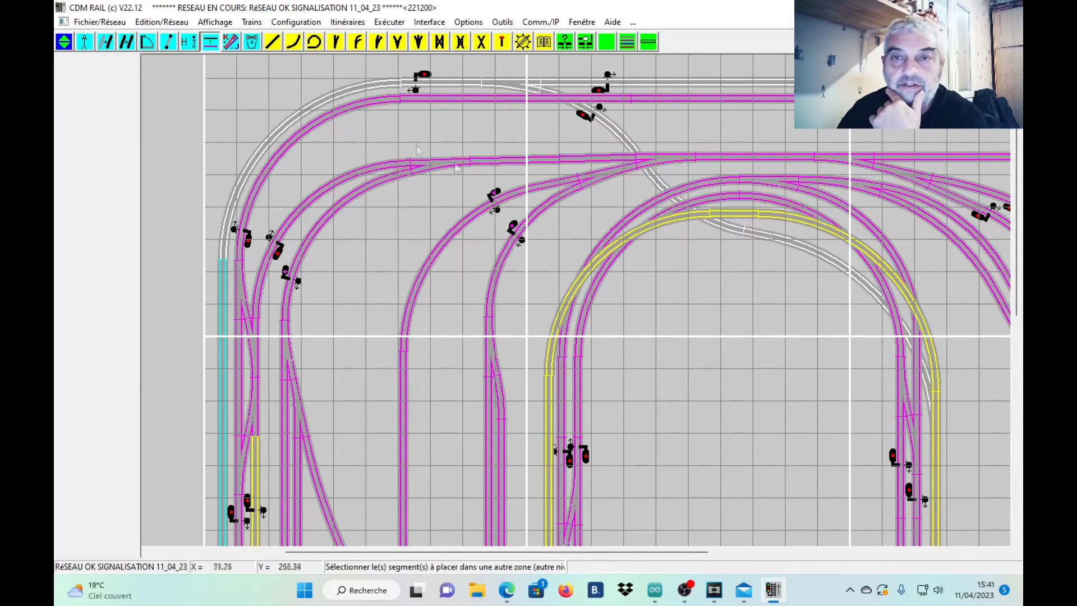
click(655, 186)
click(546, 302)
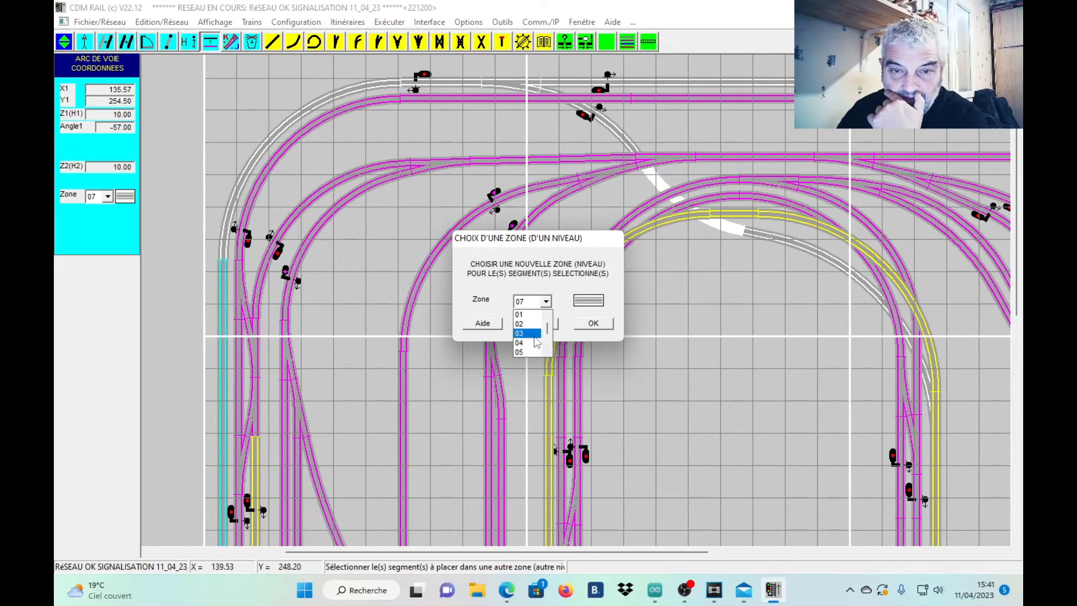
click(530, 334)
click(593, 323)
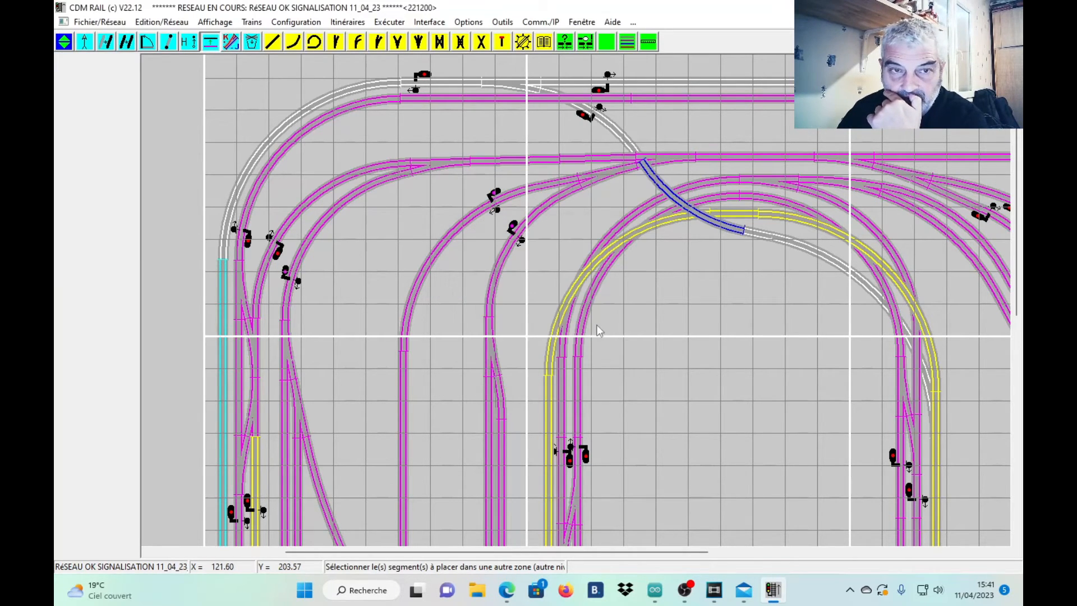
Reassign the white curved track between the upper turnout and the blue crossing arc to zone 03
click(627, 140)
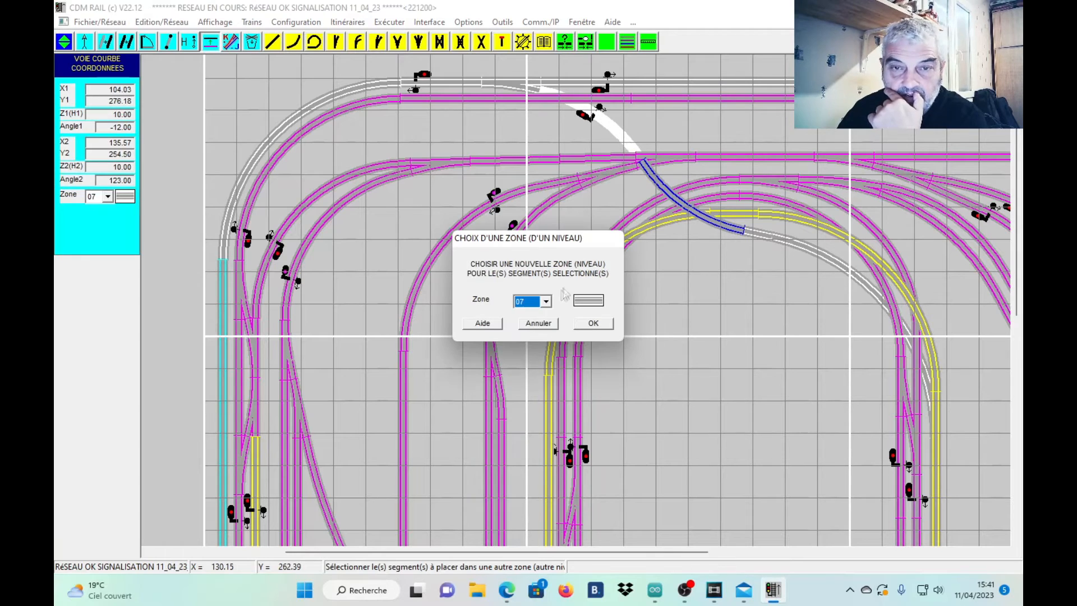
click(546, 302)
scroll(543, 332, up, 2)
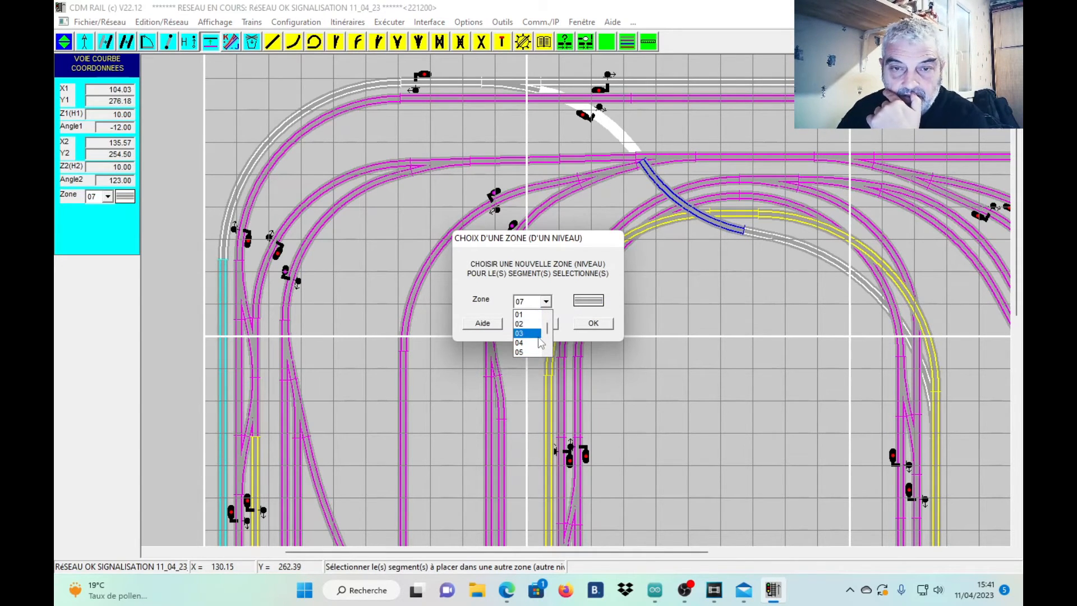
click(539, 336)
click(594, 325)
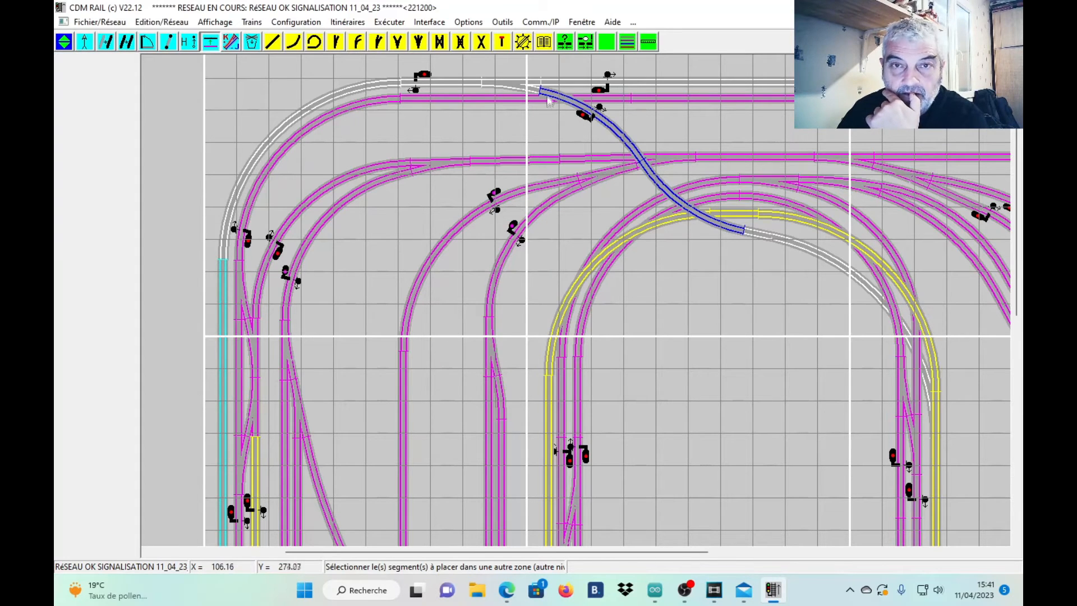
Reassign the white turnout on the outermost upper line, where the blue curve branches off, to zone 03
click(521, 85)
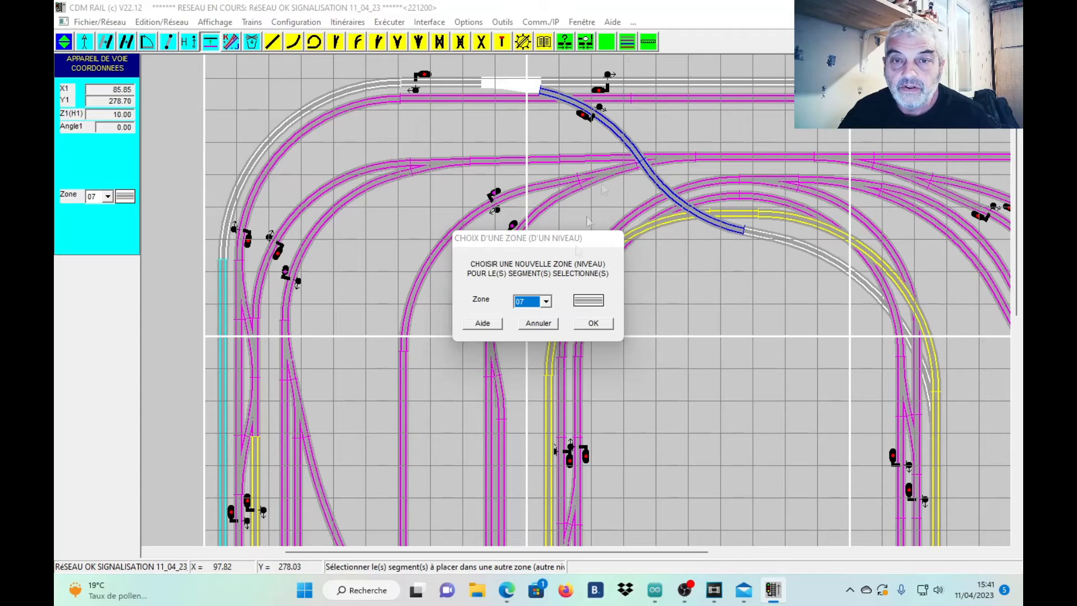
click(546, 303)
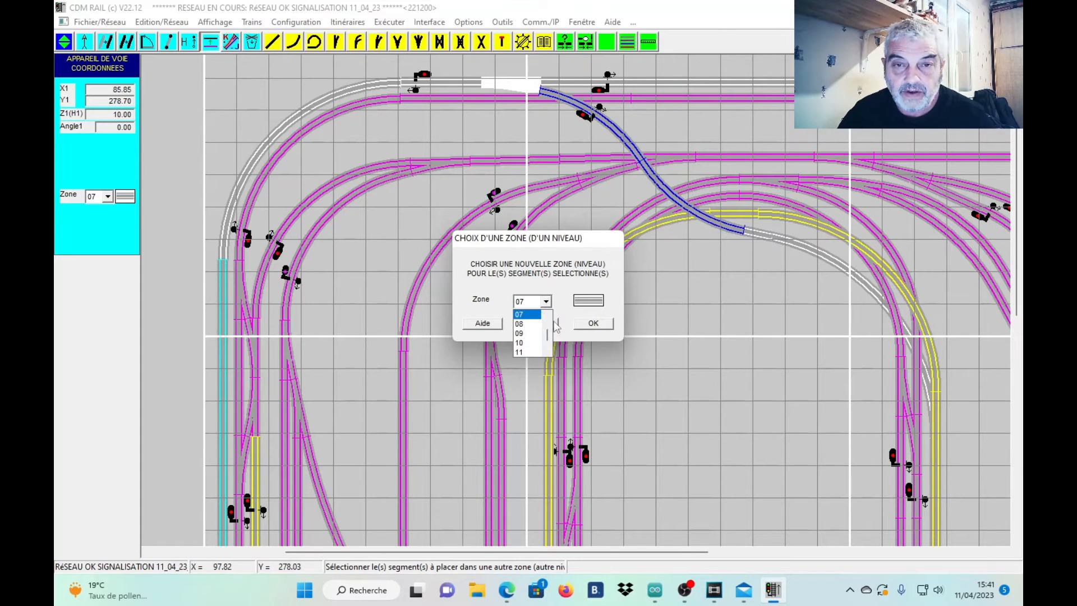
scroll(542, 334, up, 2)
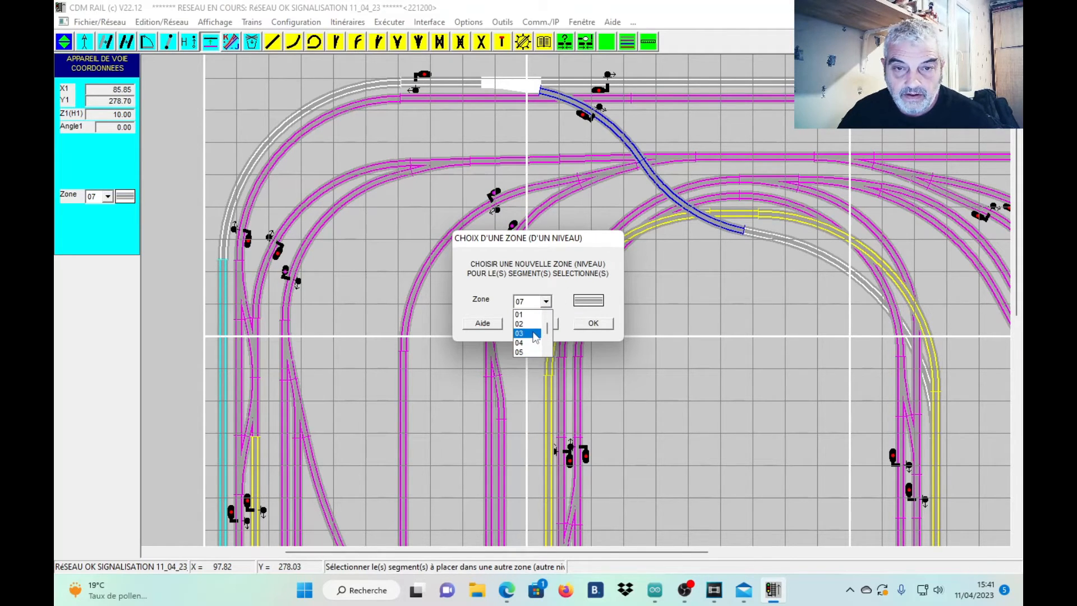
click(533, 334)
click(595, 324)
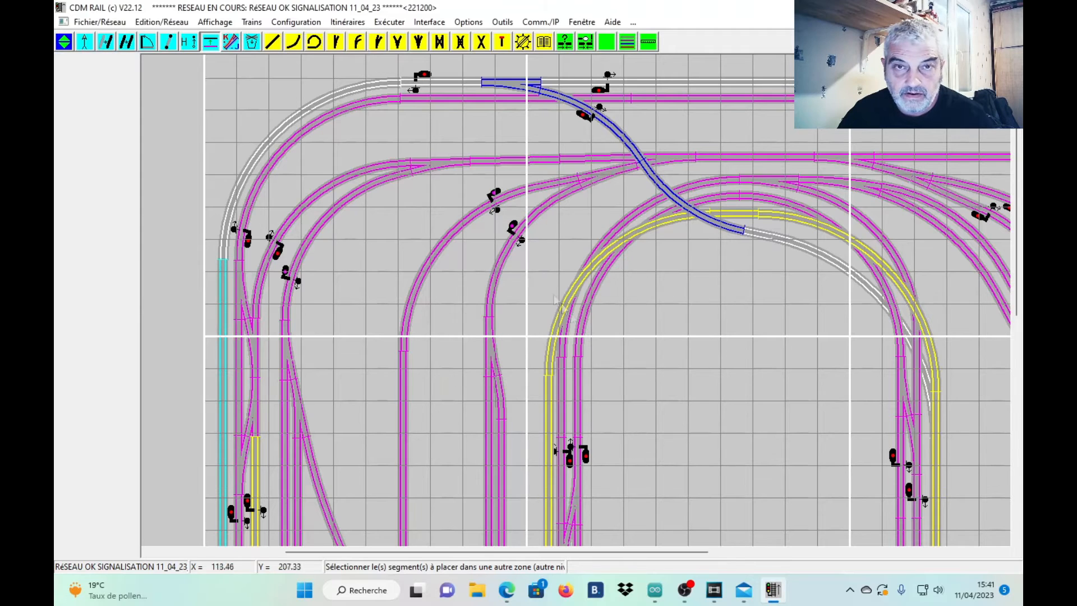
Reassign the white straight left of the blue turnout and the adjoining outer upper-left corner curve to zone 03
click(440, 83)
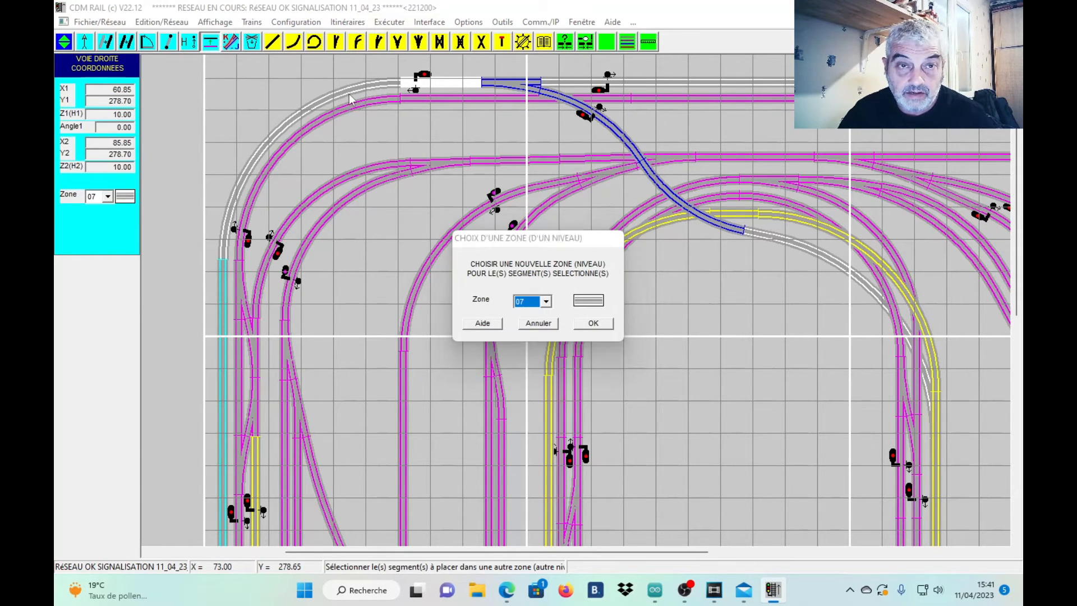
click(546, 302)
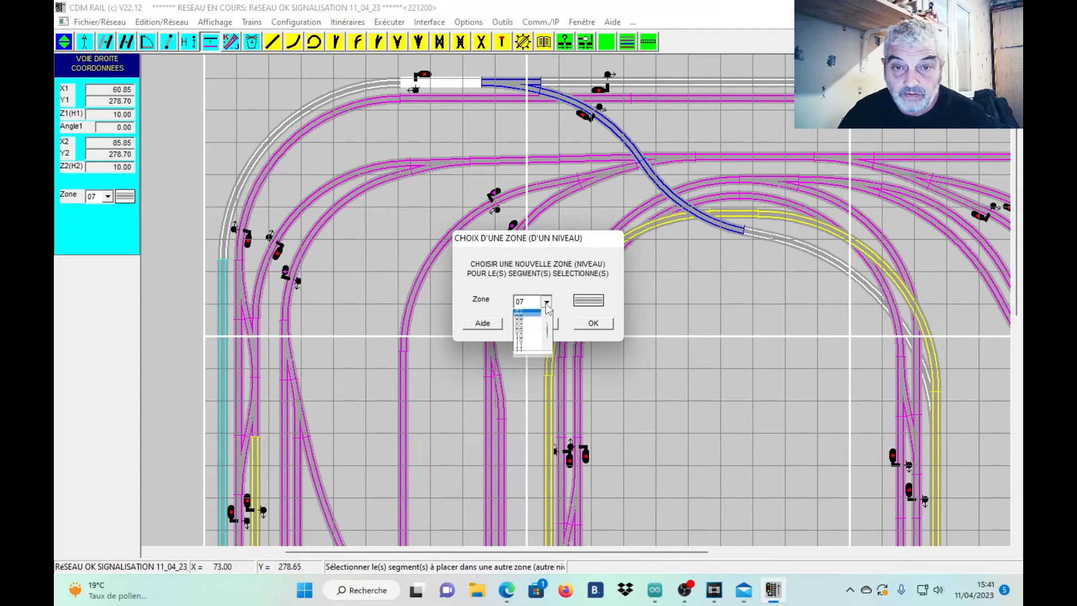
scroll(544, 333, up, 2)
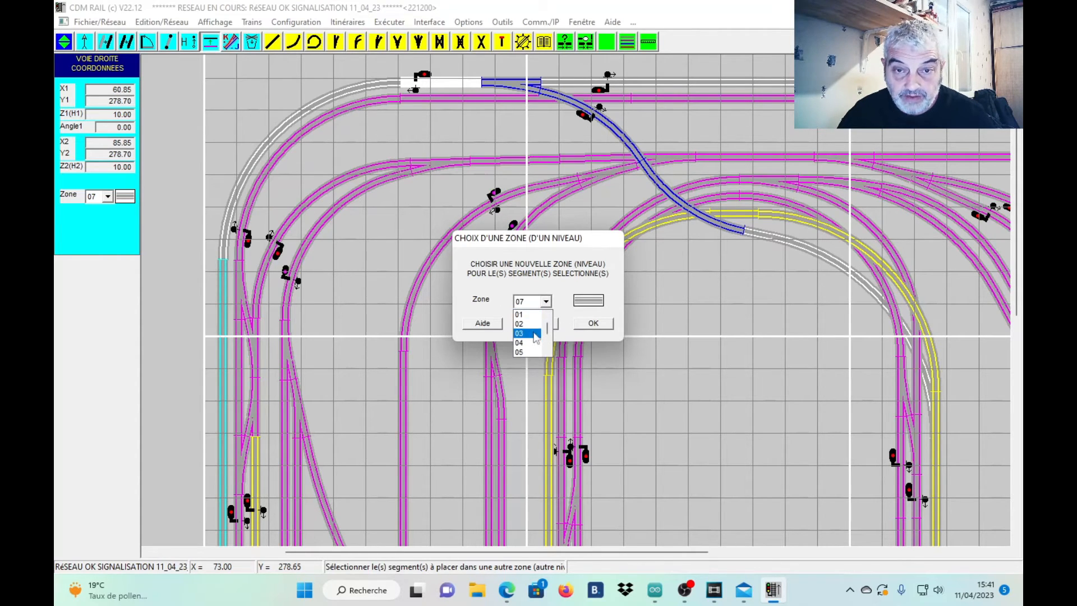
click(532, 335)
click(593, 323)
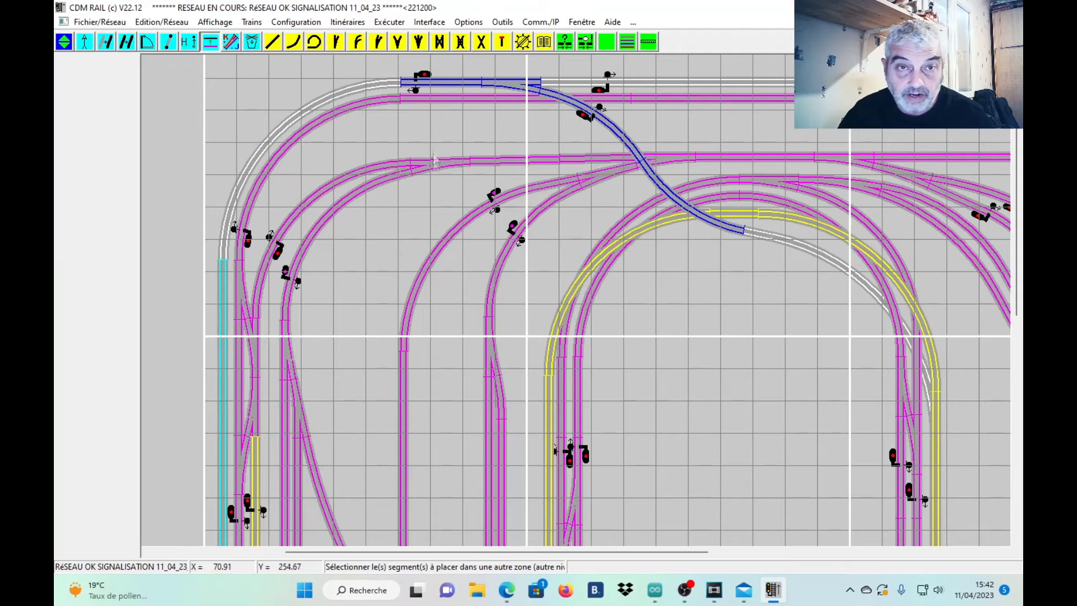
click(361, 96)
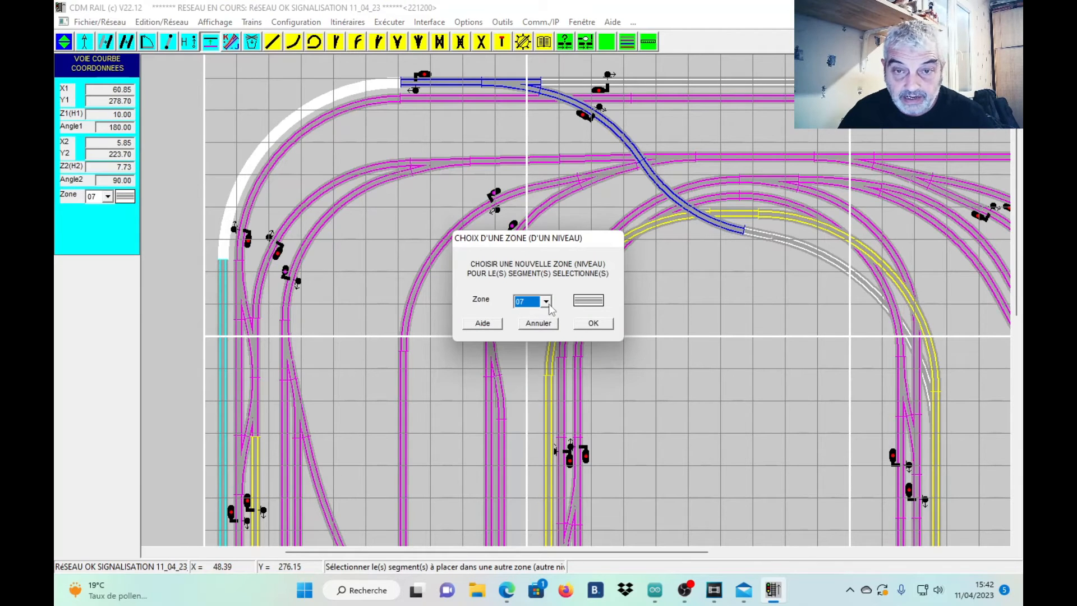
click(546, 301)
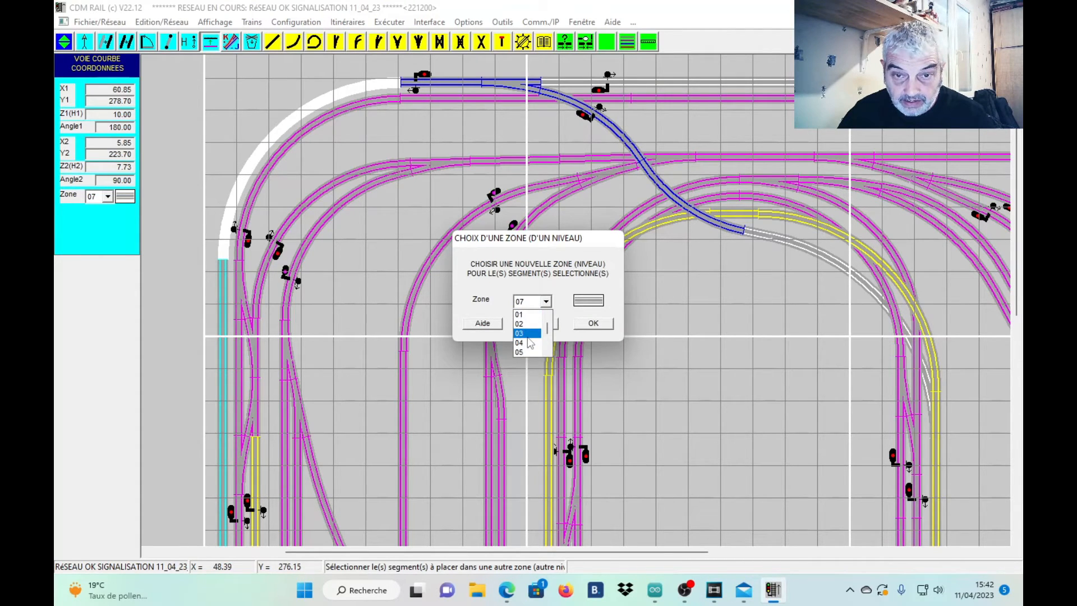
click(527, 336)
click(593, 323)
Reassign the white arc at the lower-right end of the inner loop and the short straight above it to zone 03
scroll(606, 546, down, 5)
drag(606, 546, 799, 528)
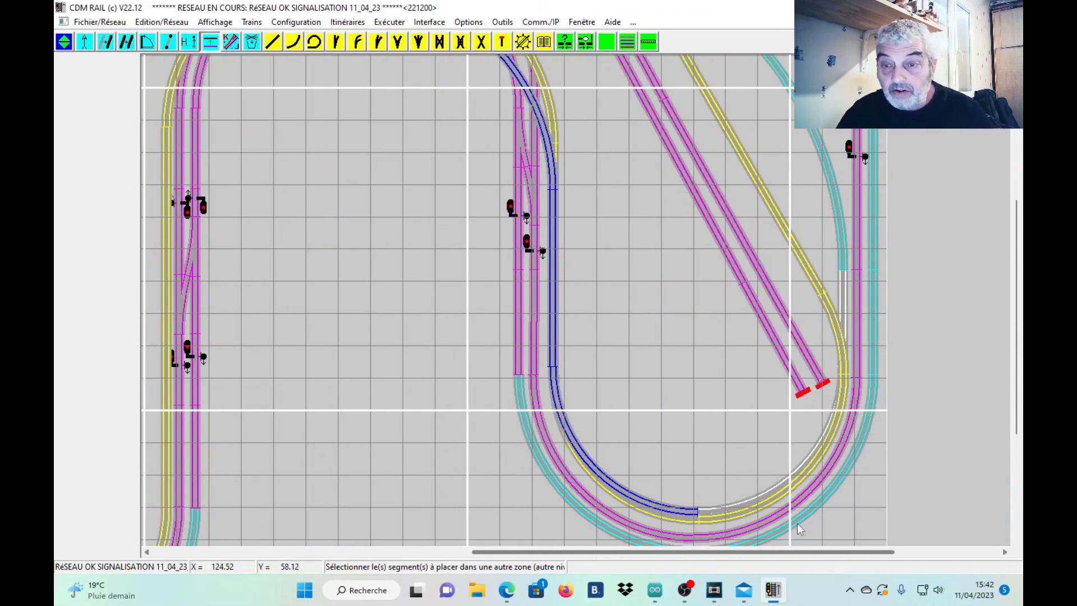
click(747, 500)
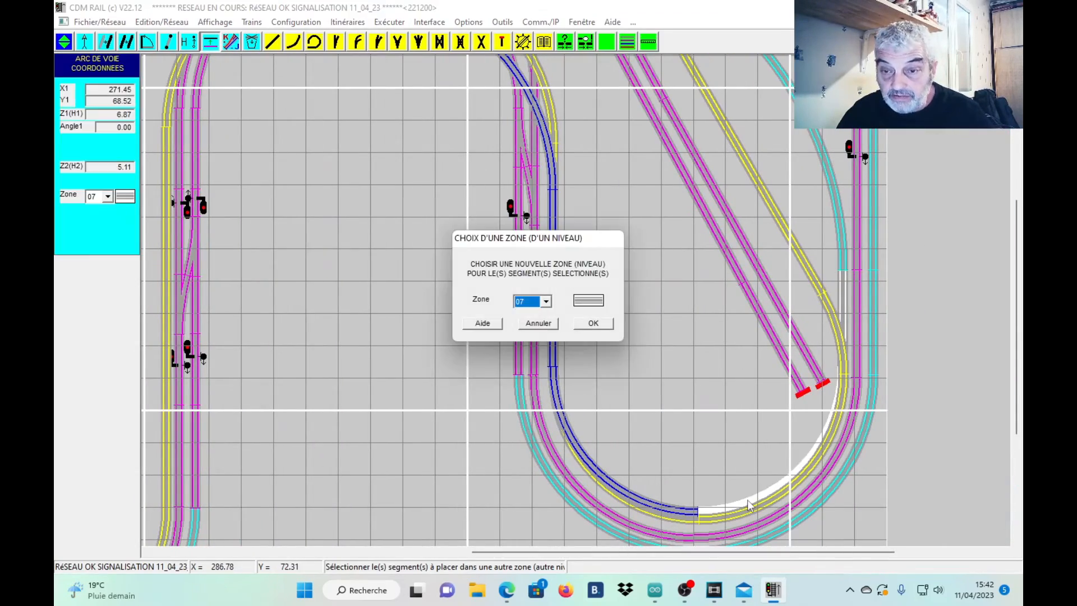
click(545, 301)
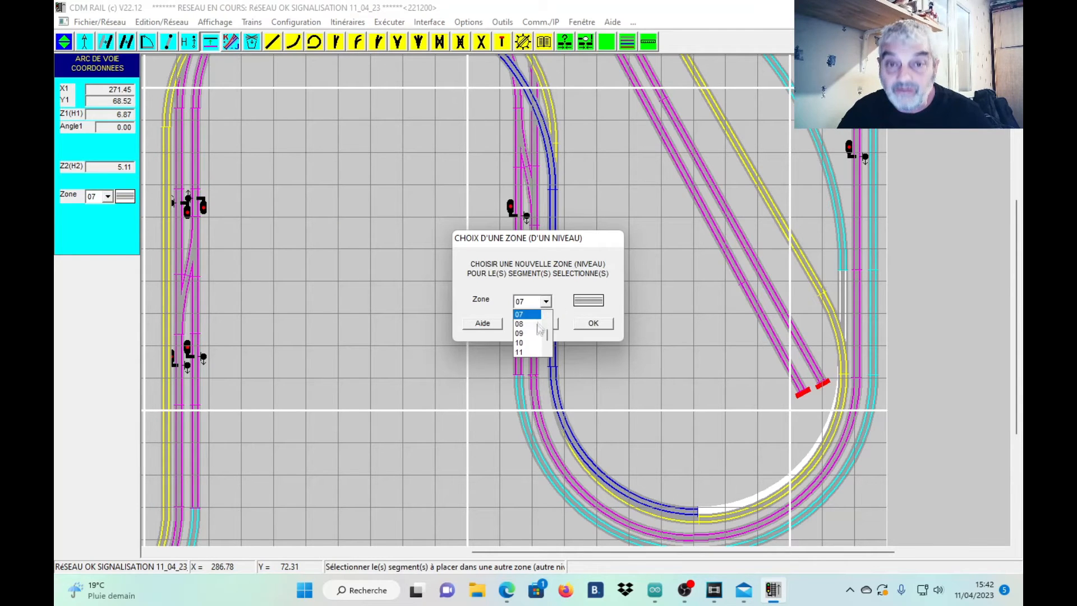
scroll(533, 336, up, 3)
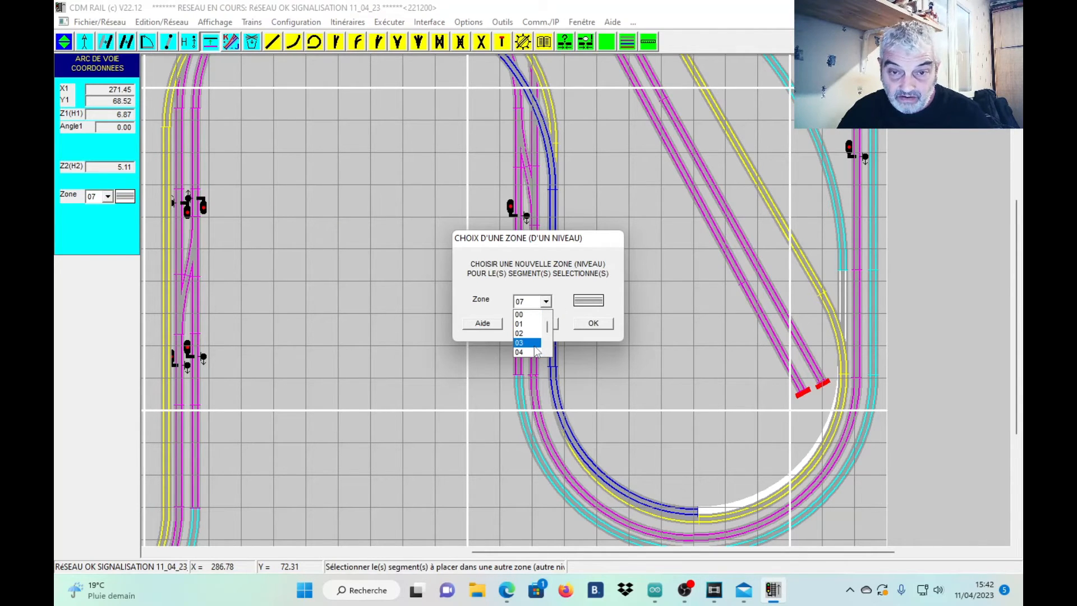
click(534, 344)
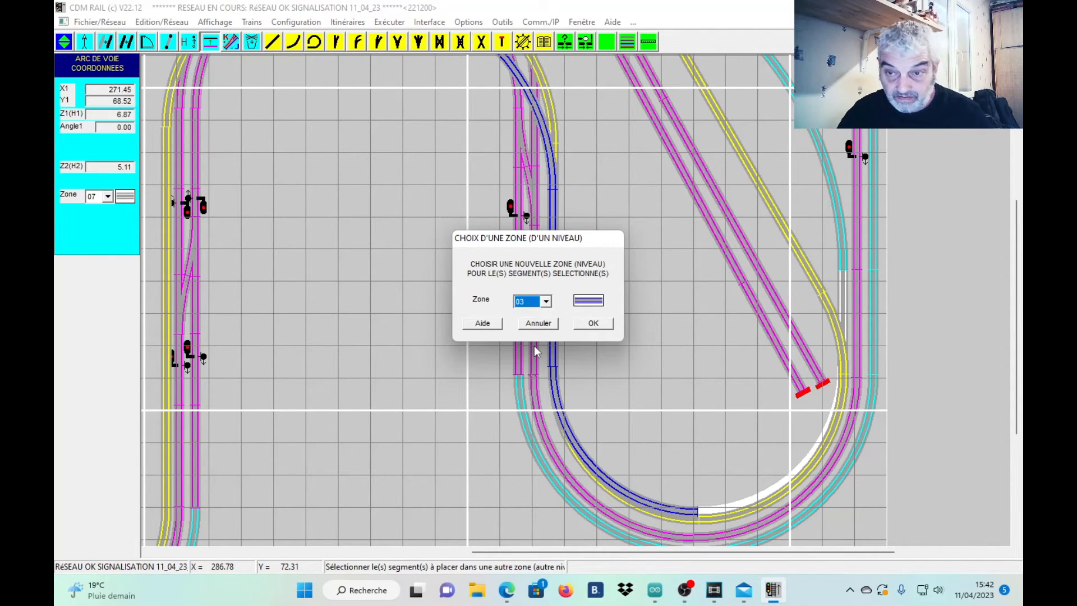
click(593, 324)
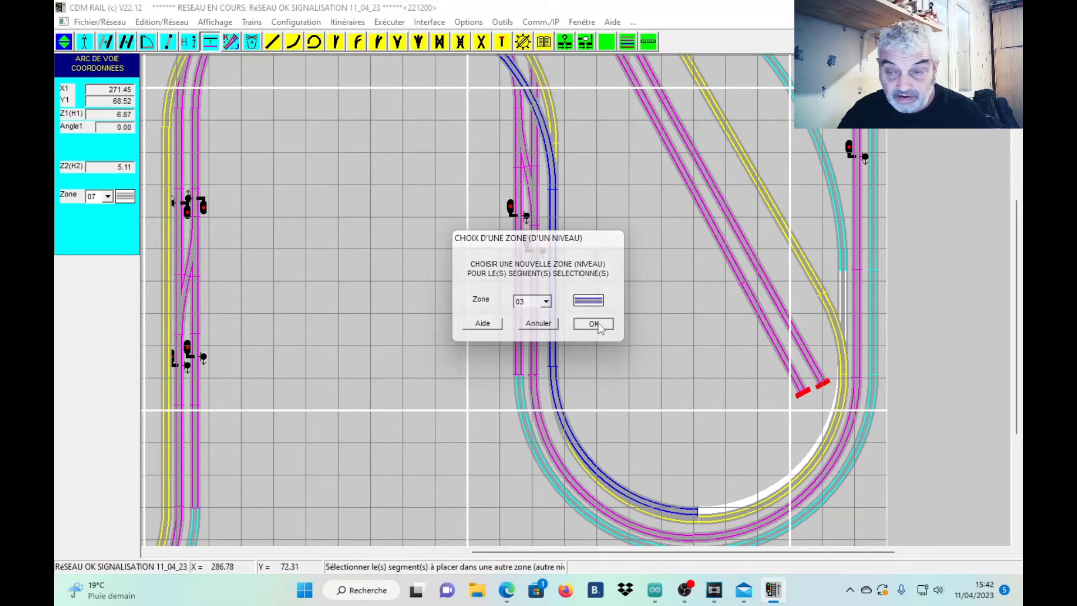
click(845, 302)
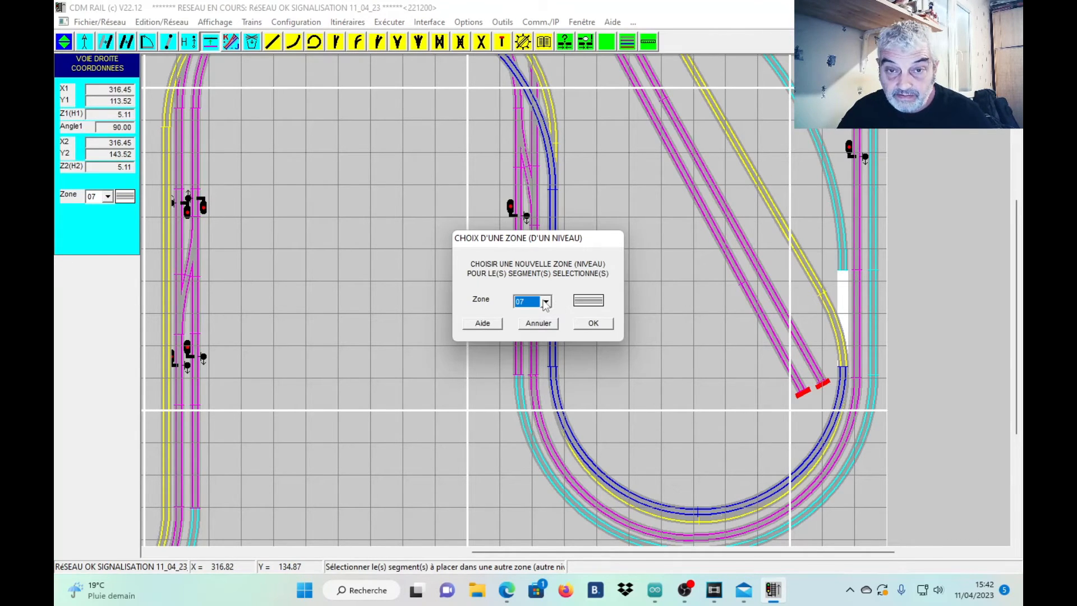
click(546, 303)
scroll(533, 333, up, 3)
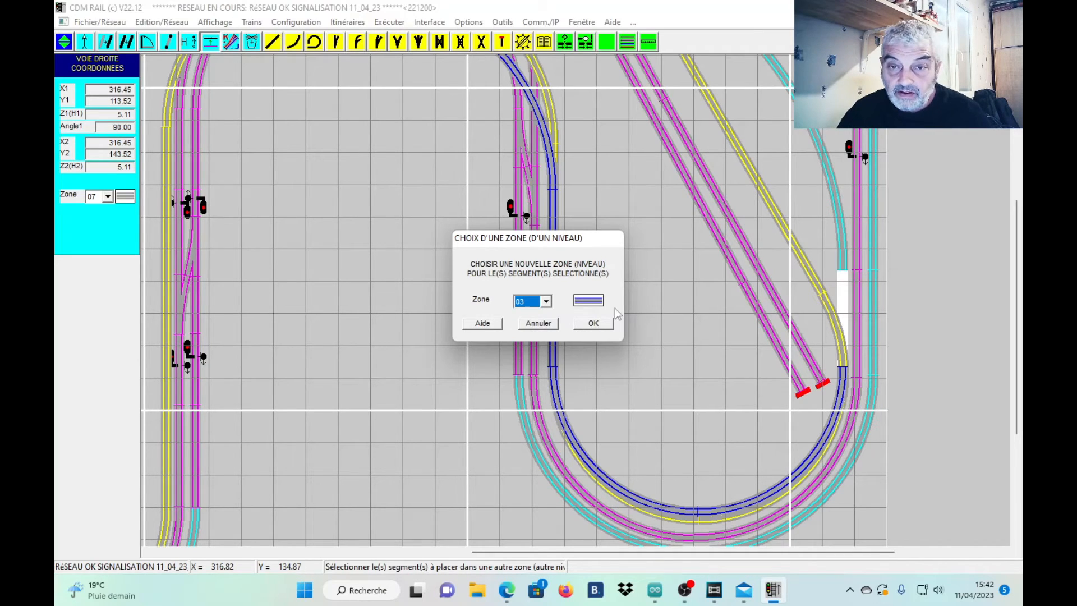
click(593, 323)
Reassign the long yellow diagonal straight beside the buffer-stop sidings and the short arc at its lower end to zone 07
drag(1017, 342, 1021, 284)
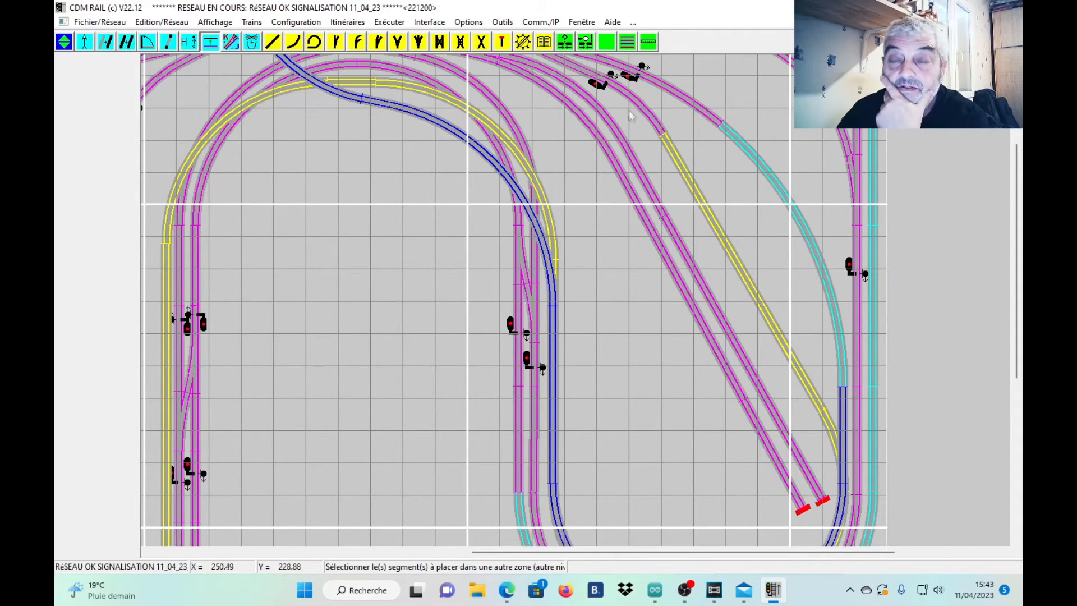
click(696, 193)
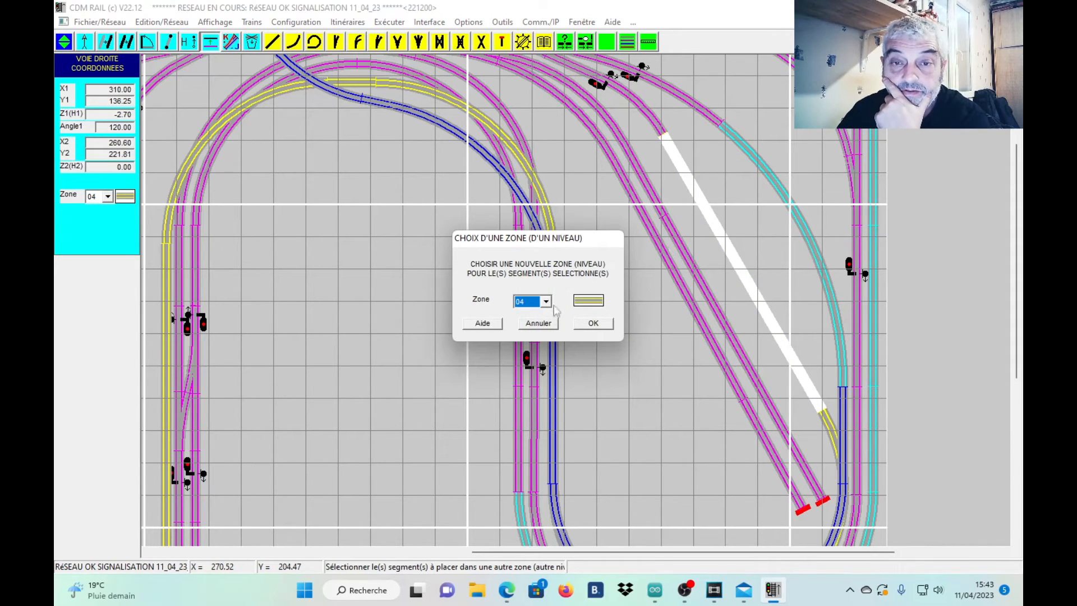
click(546, 302)
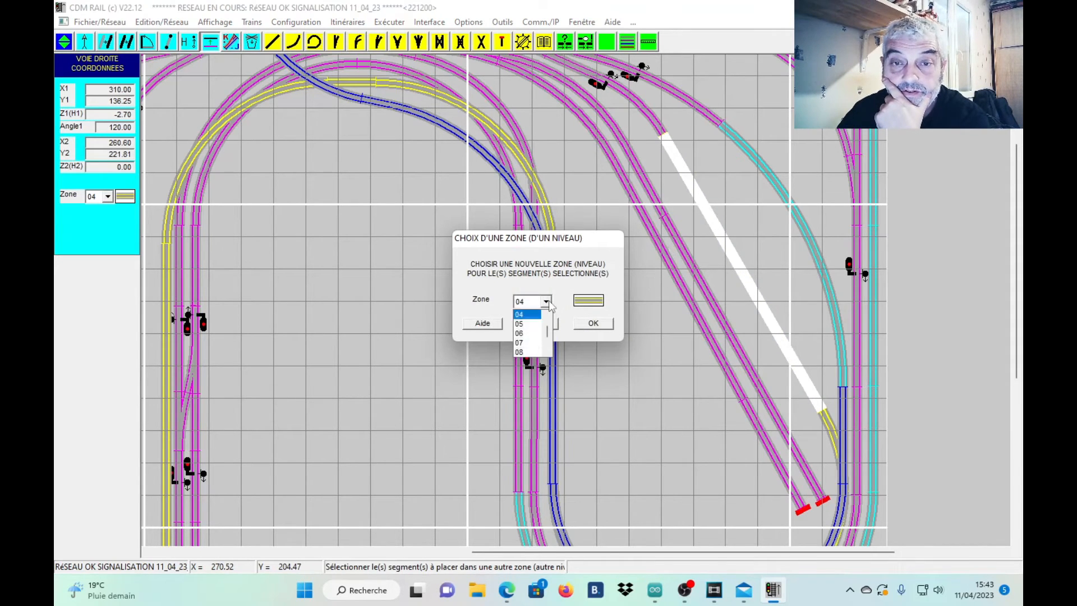
click(530, 339)
click(599, 328)
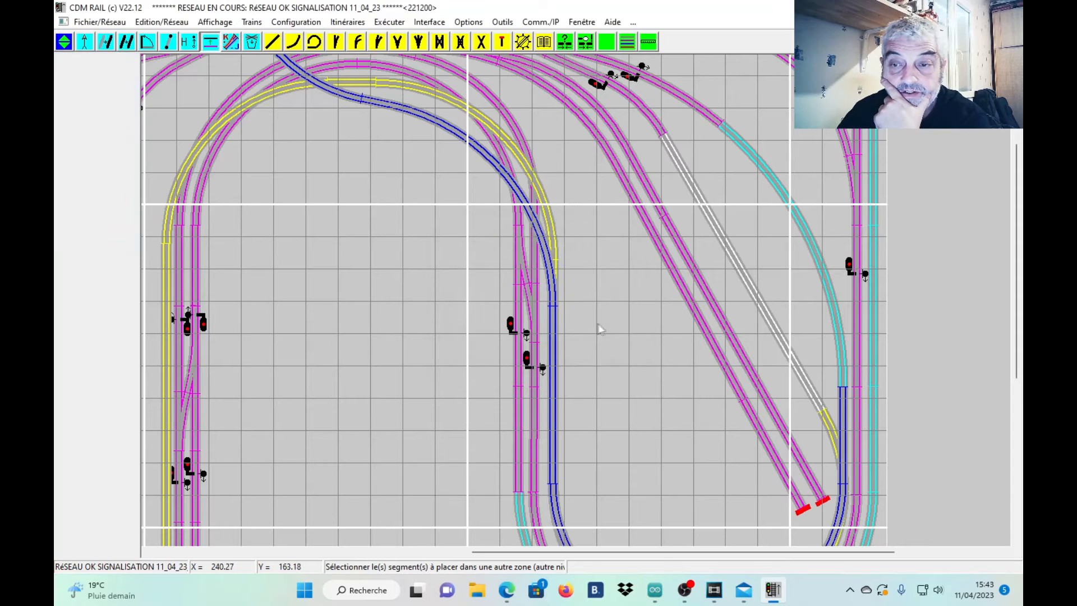
click(835, 439)
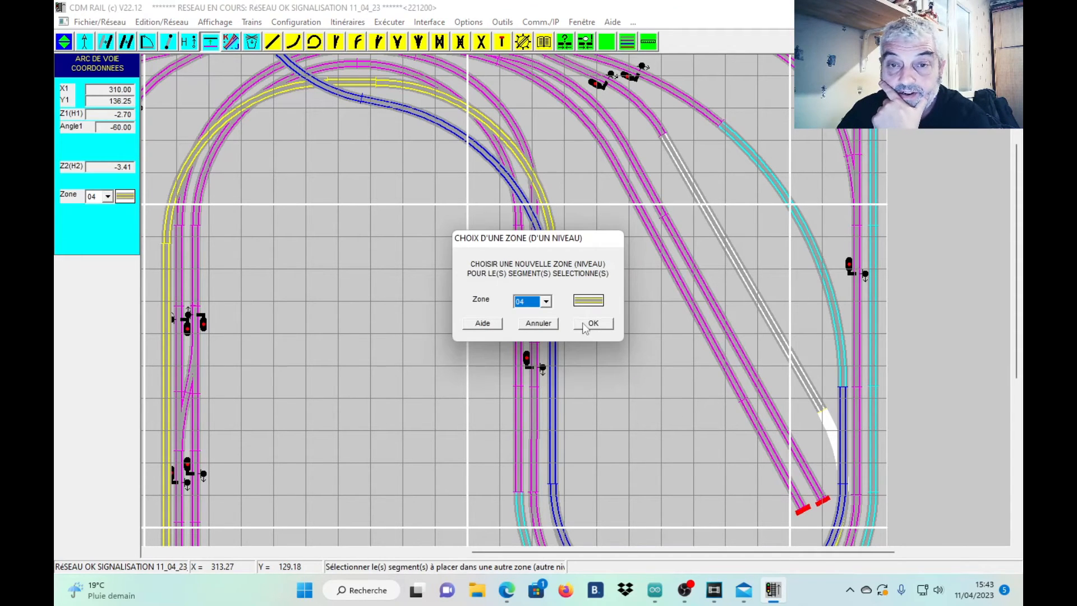
click(545, 301)
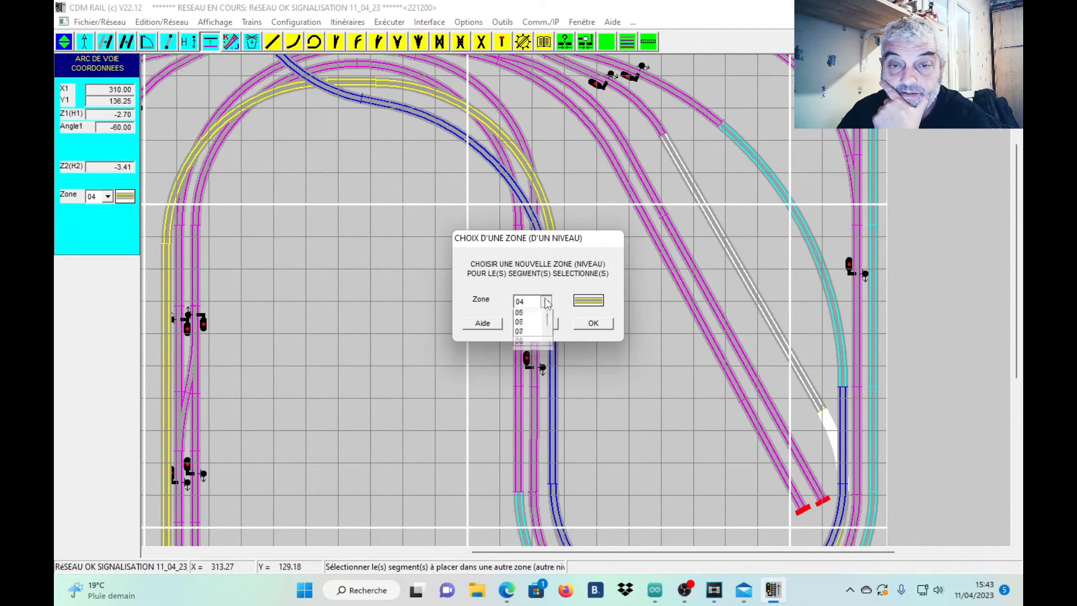
click(531, 343)
click(594, 324)
Reassign the yellow upper-left curve of the central loop to zone 07
scroll(285, 221, up, 3)
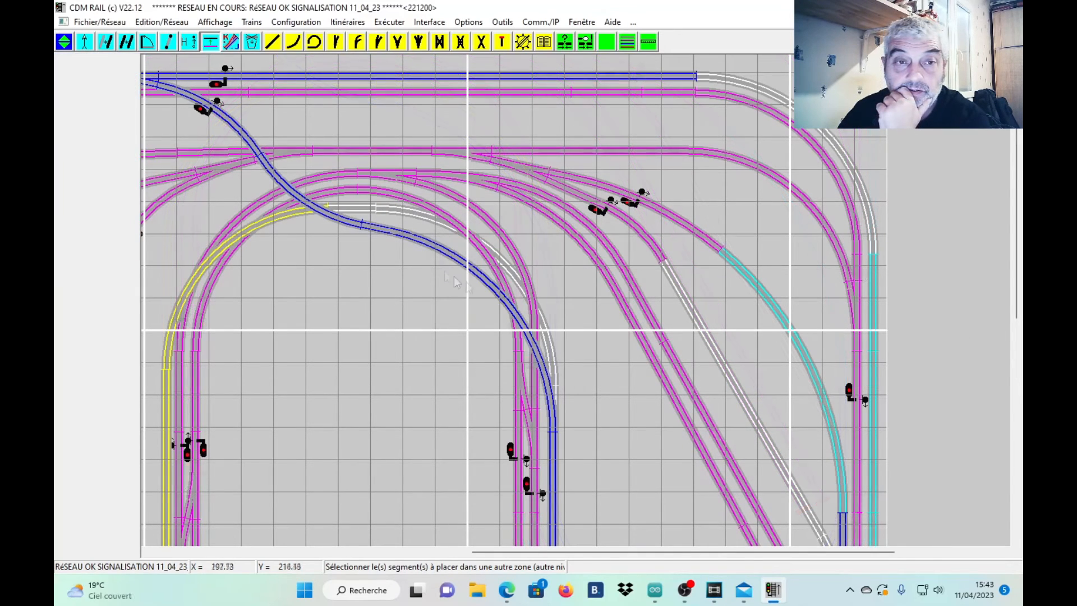
click(285, 217)
click(546, 302)
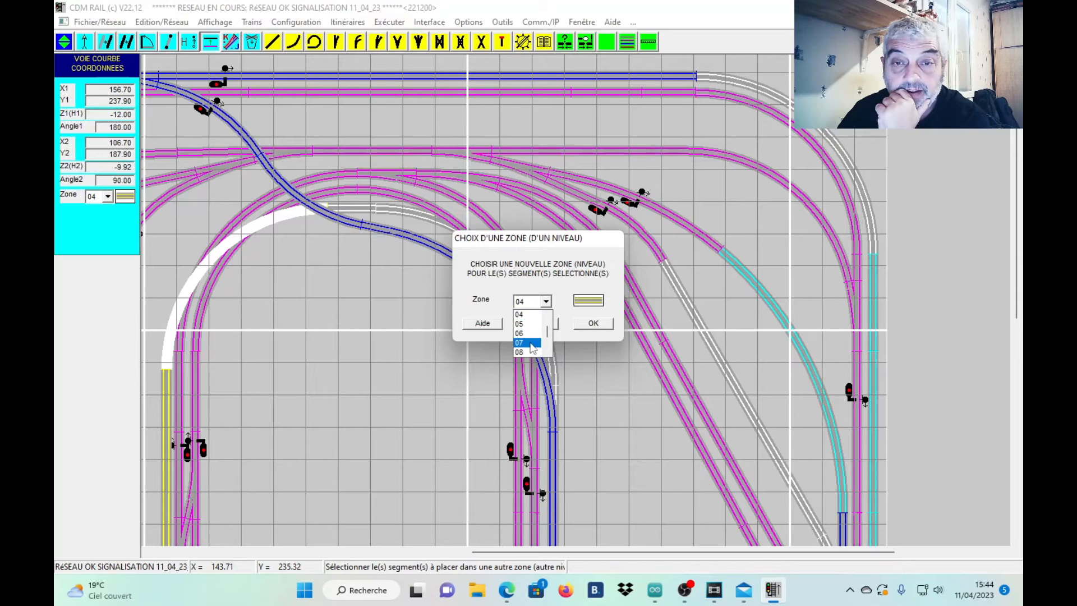
click(531, 342)
click(595, 324)
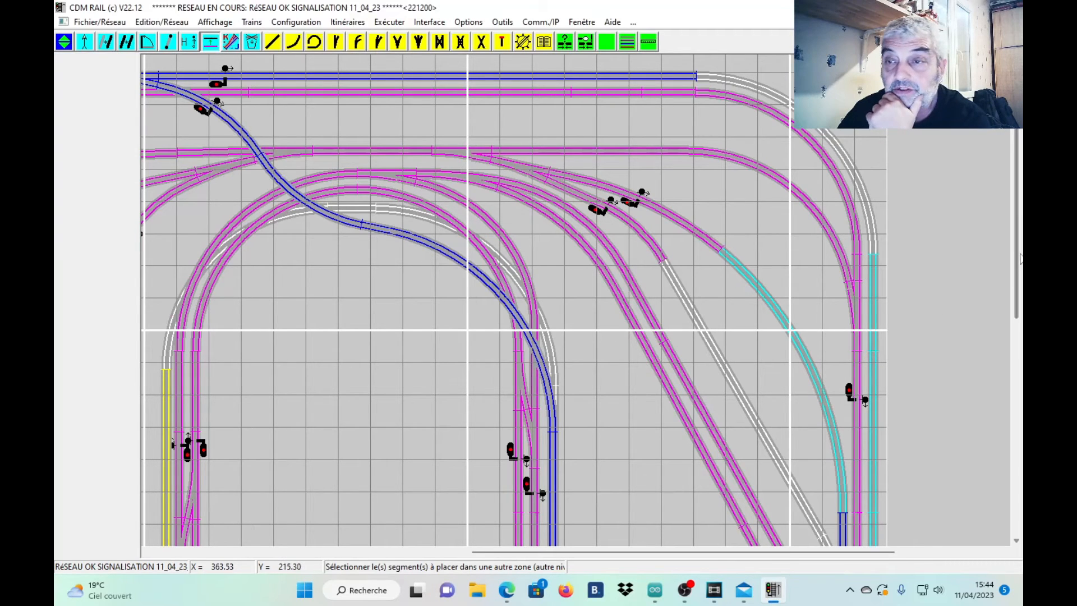
Reassign the long yellow vertical straight on the left side of the central loop to zone 07
drag(1019, 250, 1021, 334)
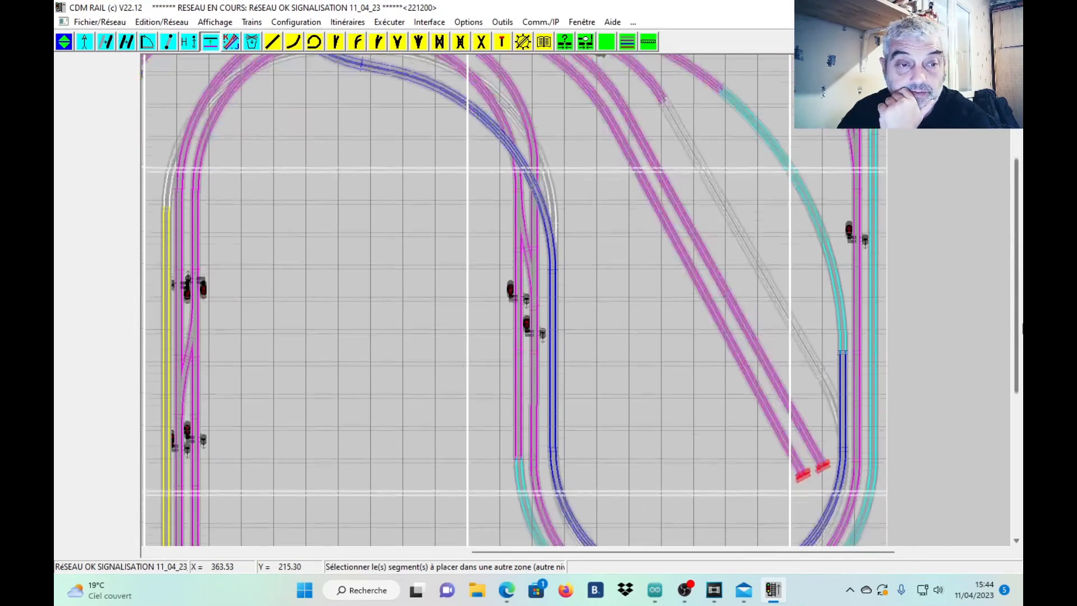
drag(642, 550, 465, 551)
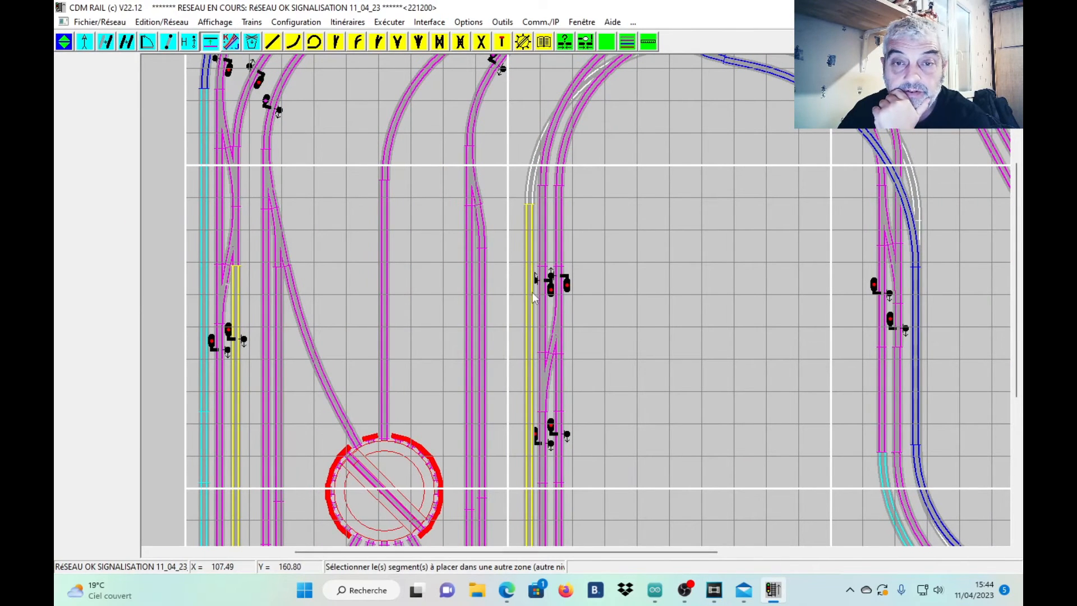
click(529, 319)
click(546, 301)
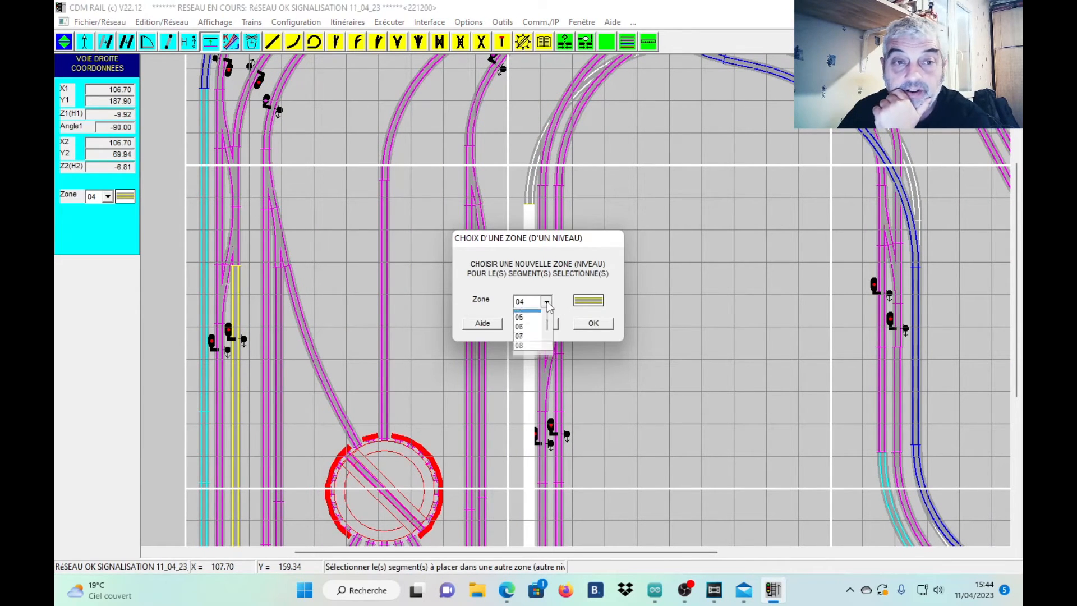
click(543, 342)
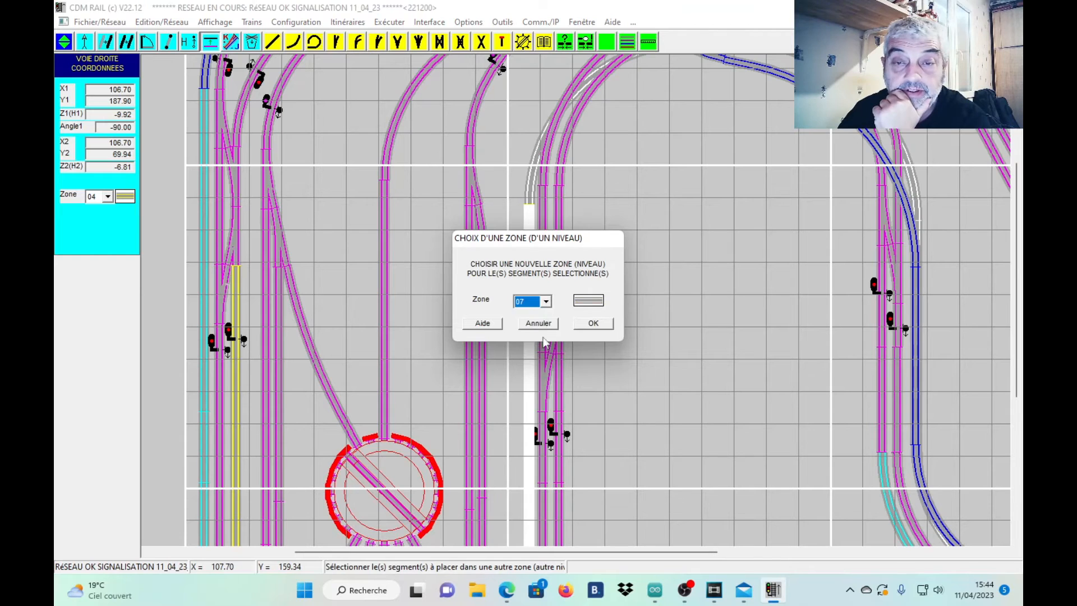
click(593, 323)
Reassign the right half of the yellow inner curve below the turntable to zone 07
drag(1016, 180, 1017, 317)
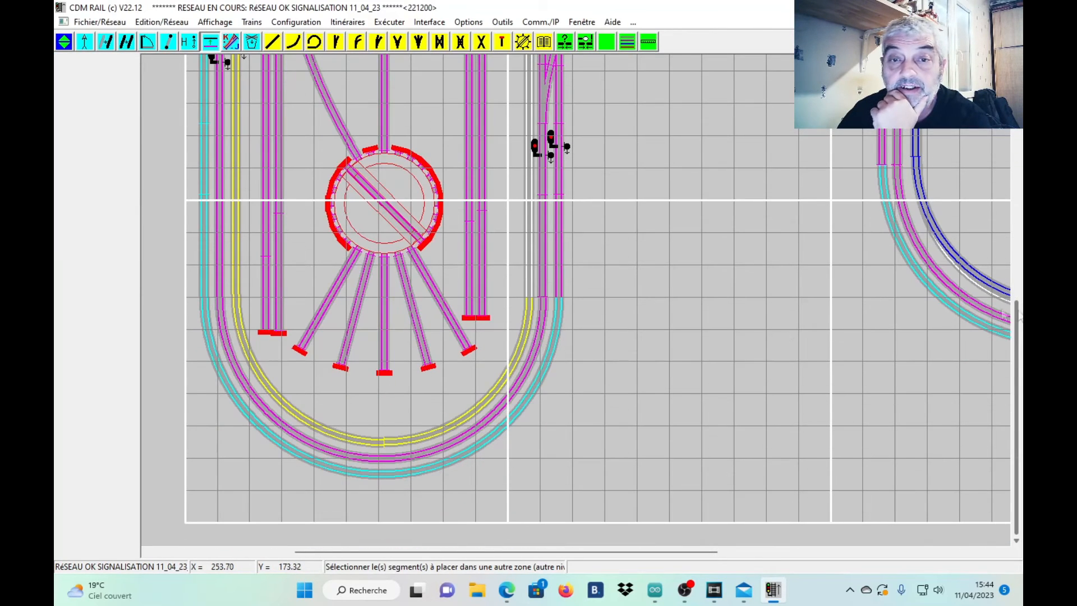
click(459, 422)
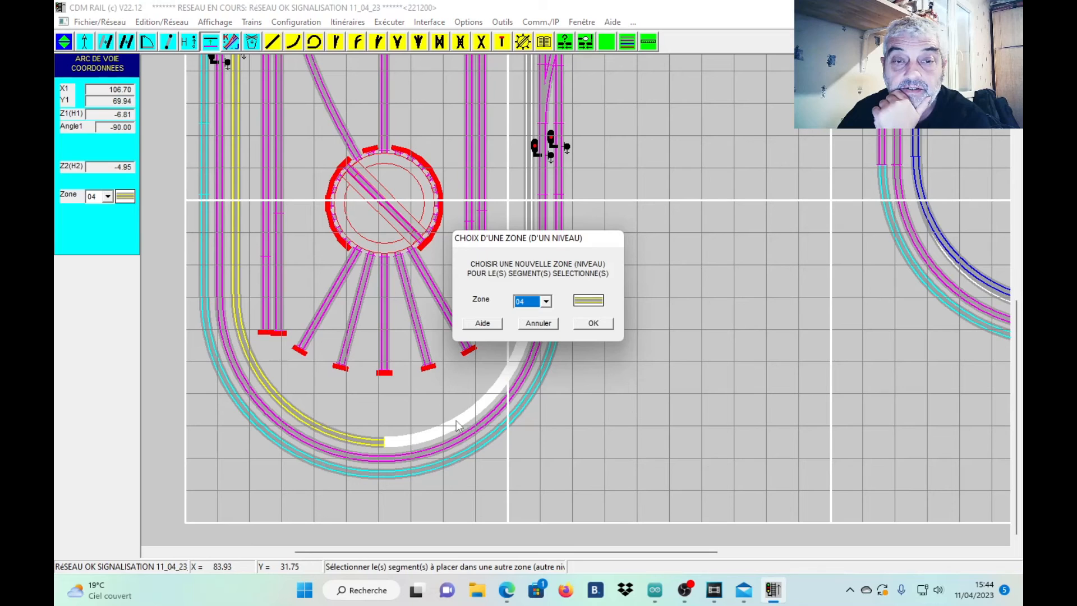
click(545, 301)
click(525, 341)
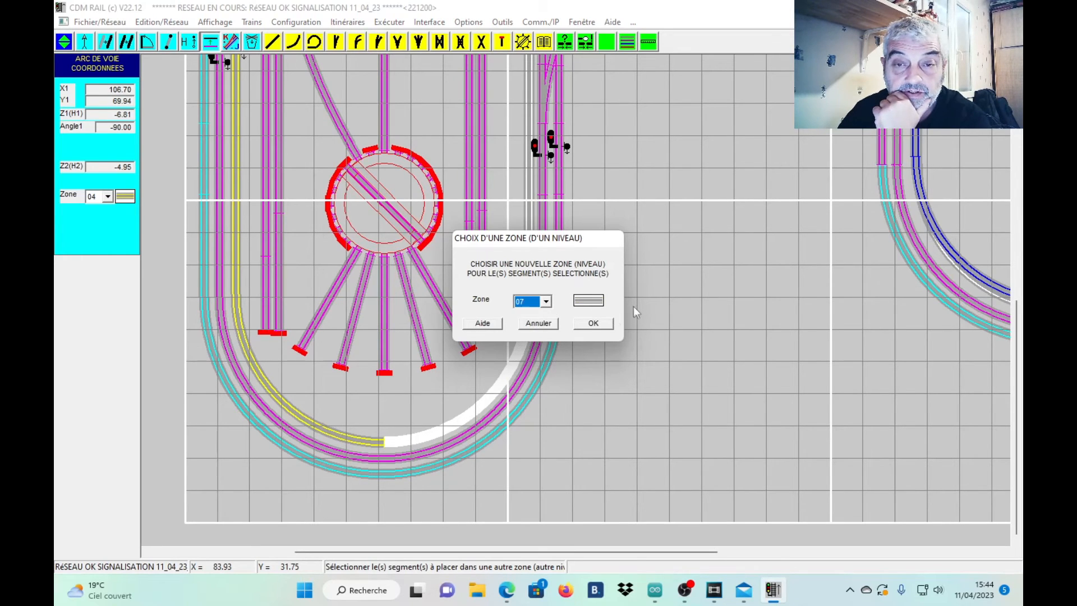
click(604, 326)
Reassign the left half of the yellow inner curve below the turntable, with its attached vertical straight, to zone 07
click(369, 442)
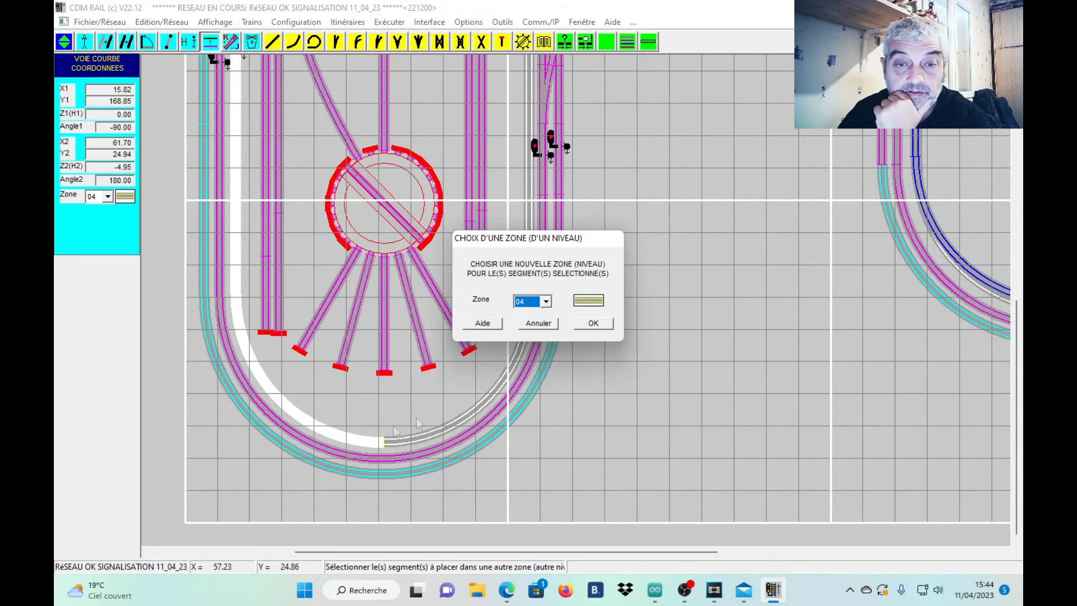
click(547, 301)
click(533, 345)
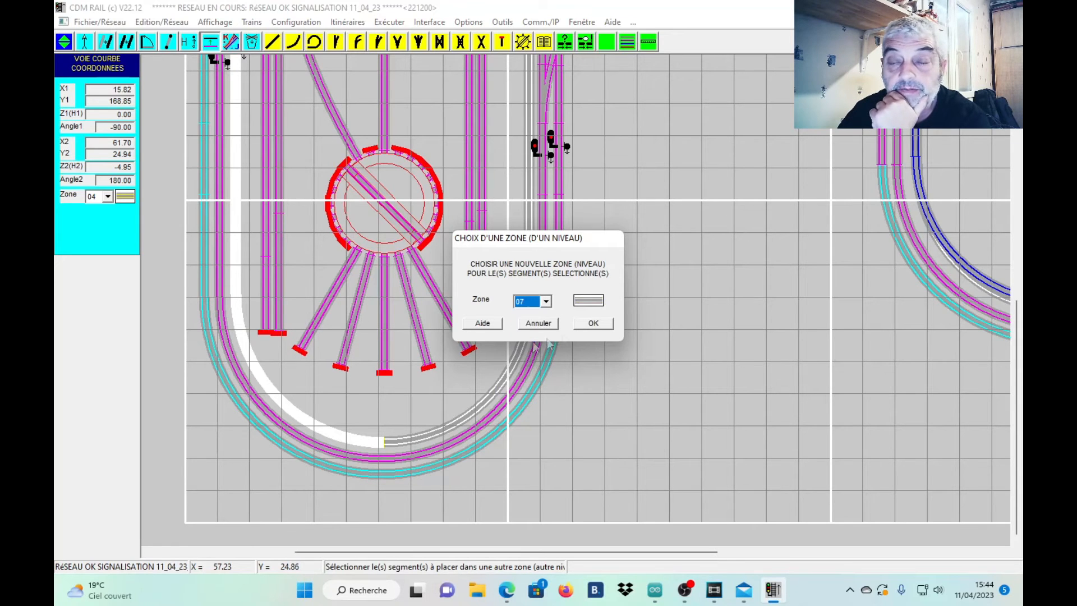
click(598, 325)
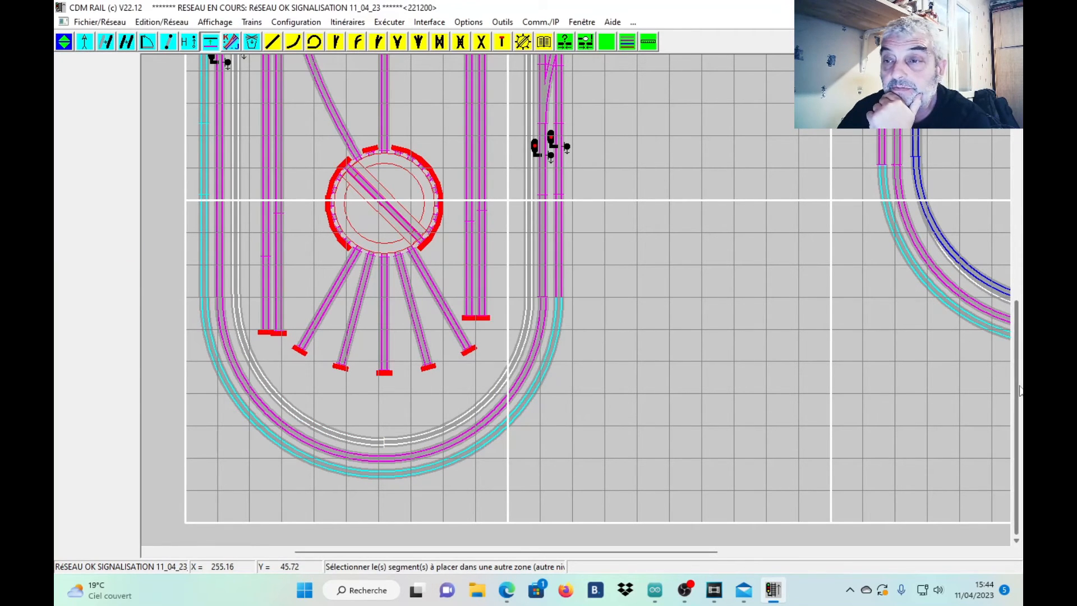
Reassign the white outer upper-right corner curve to zone 03
drag(1016, 387, 1010, 202)
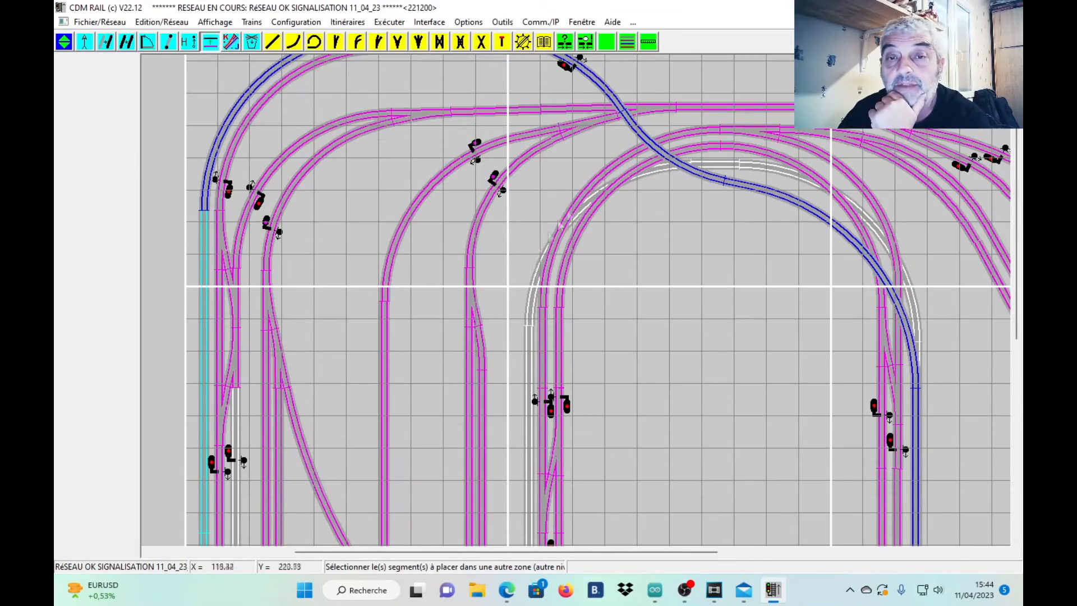
drag(601, 557, 770, 535)
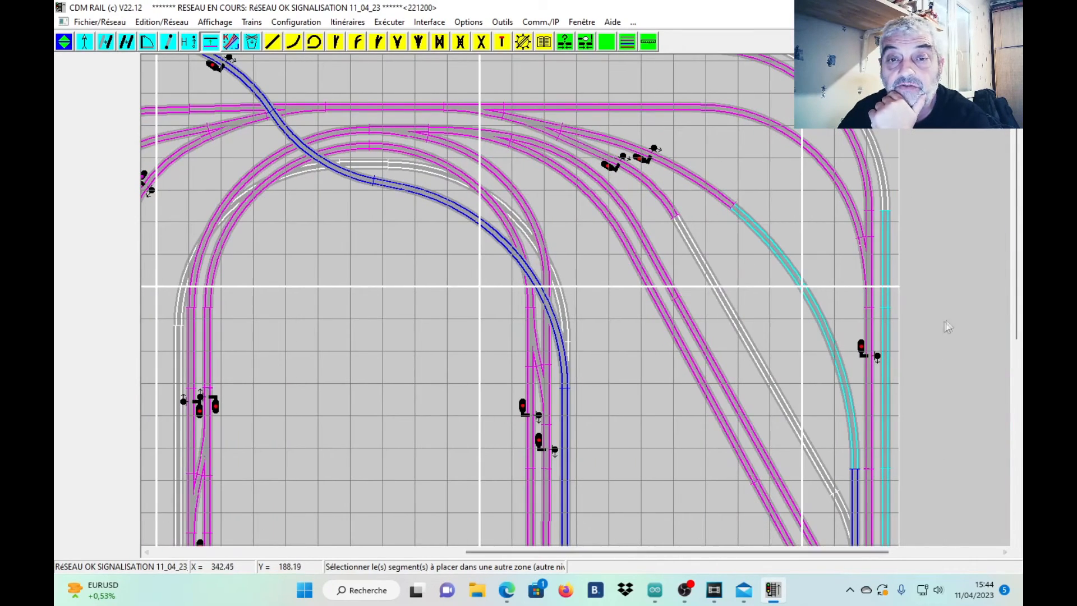
drag(1018, 212, 1021, 191)
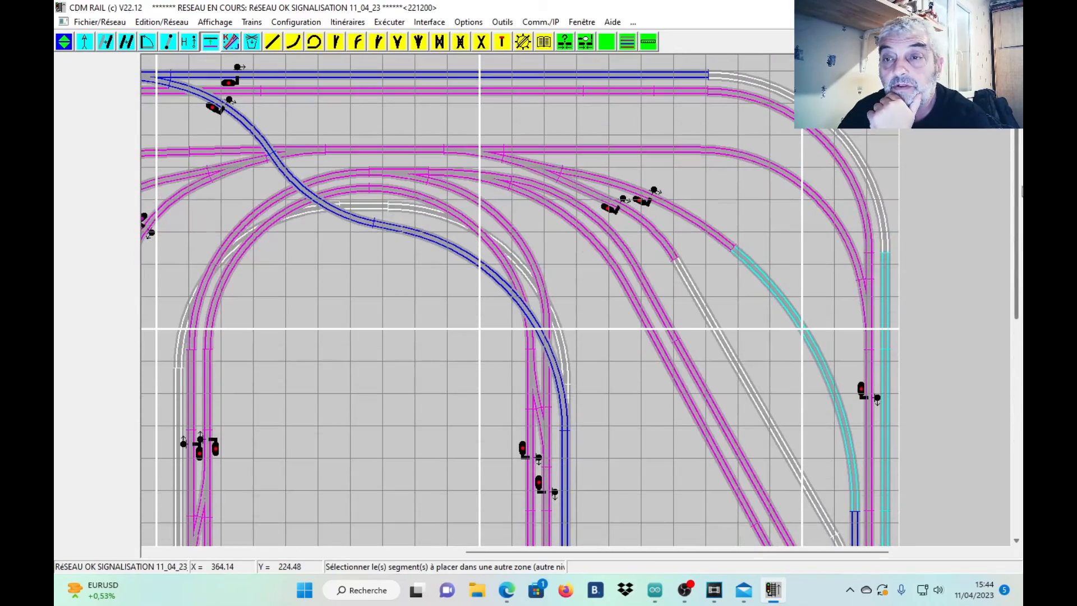
click(792, 100)
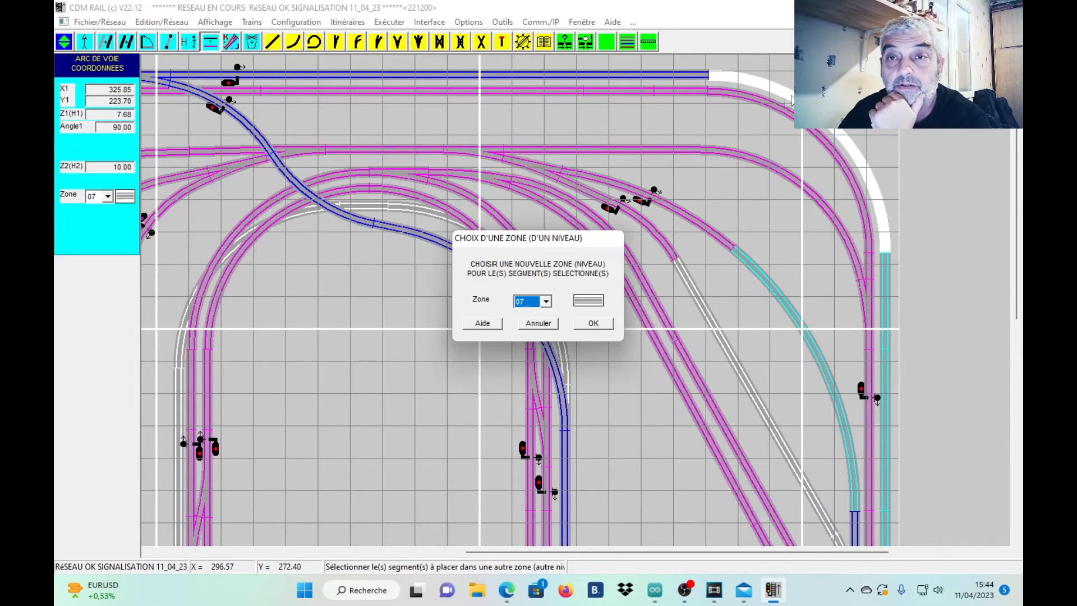
click(546, 302)
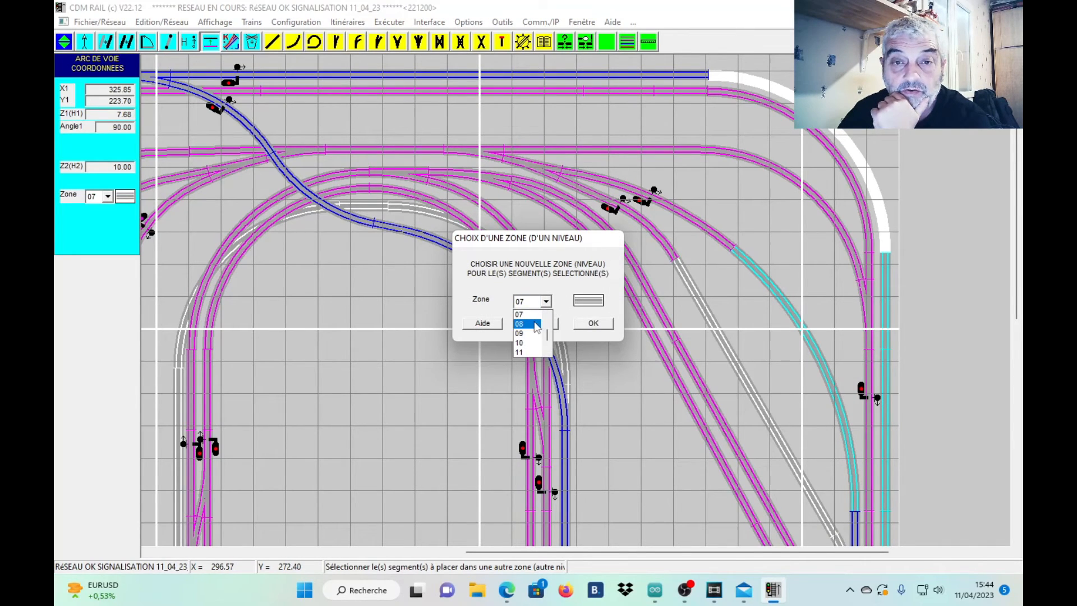
scroll(531, 328, up, 1)
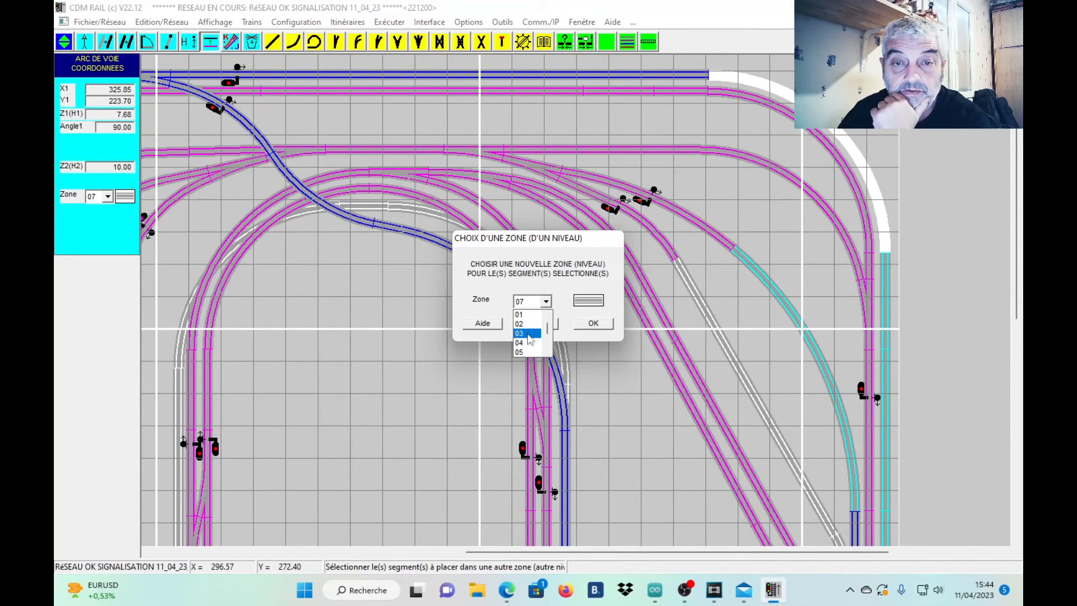
click(522, 318)
click(602, 323)
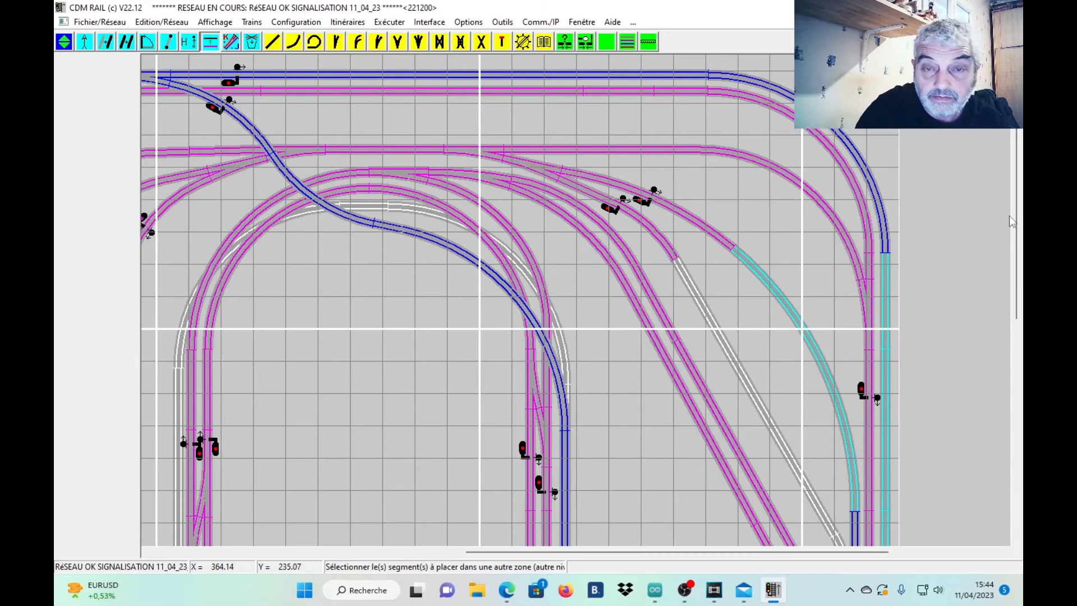
Show the JK rail polarities and apply automatic polarity assignment starting from the long upper straight of the second outer track
scroll(1010, 216, down, 1)
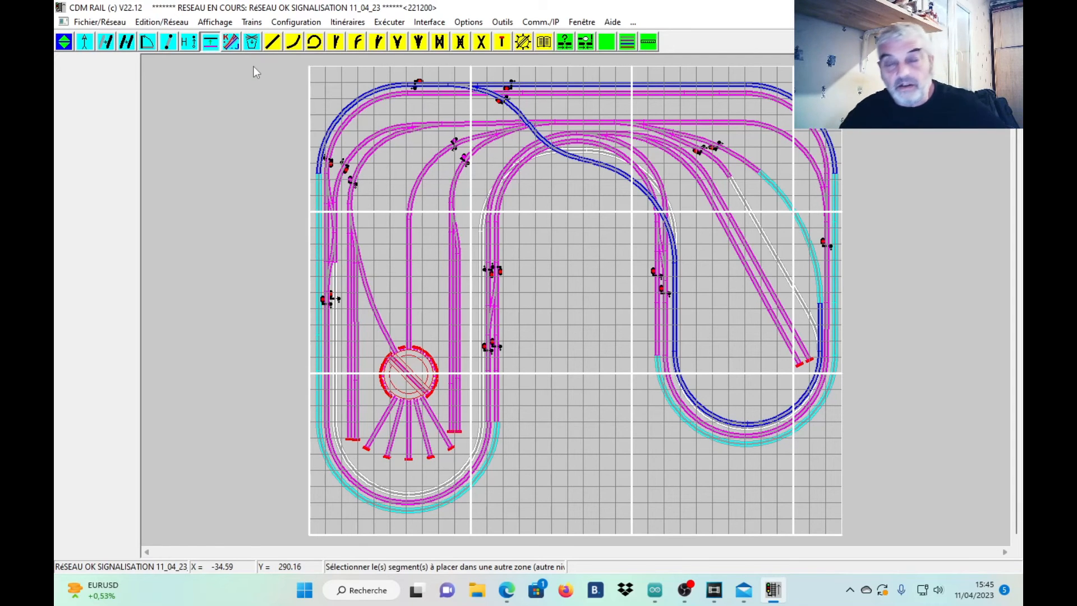
click(230, 42)
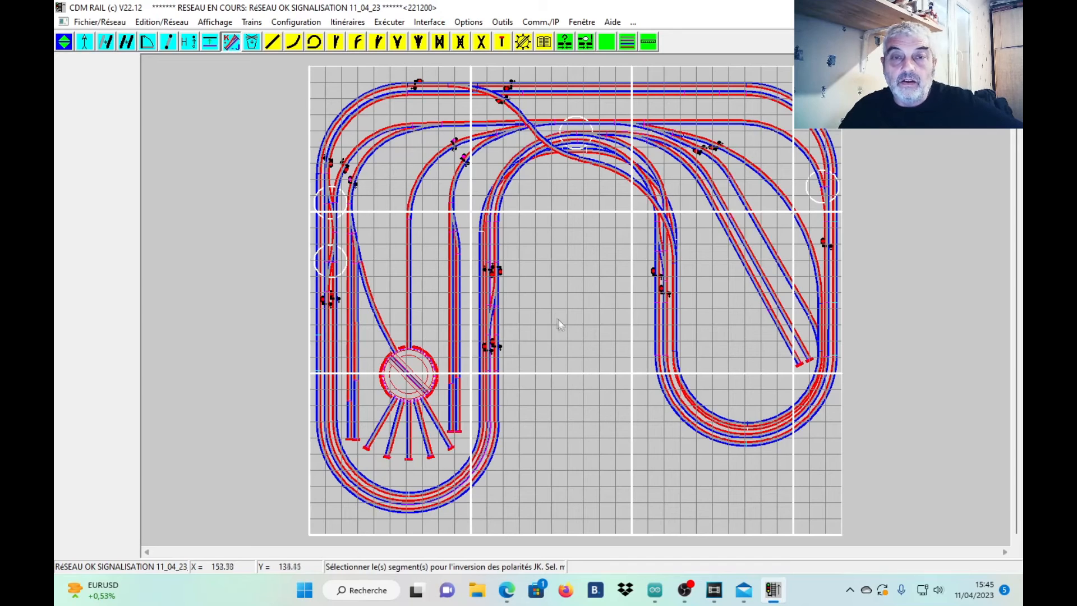
click(561, 93)
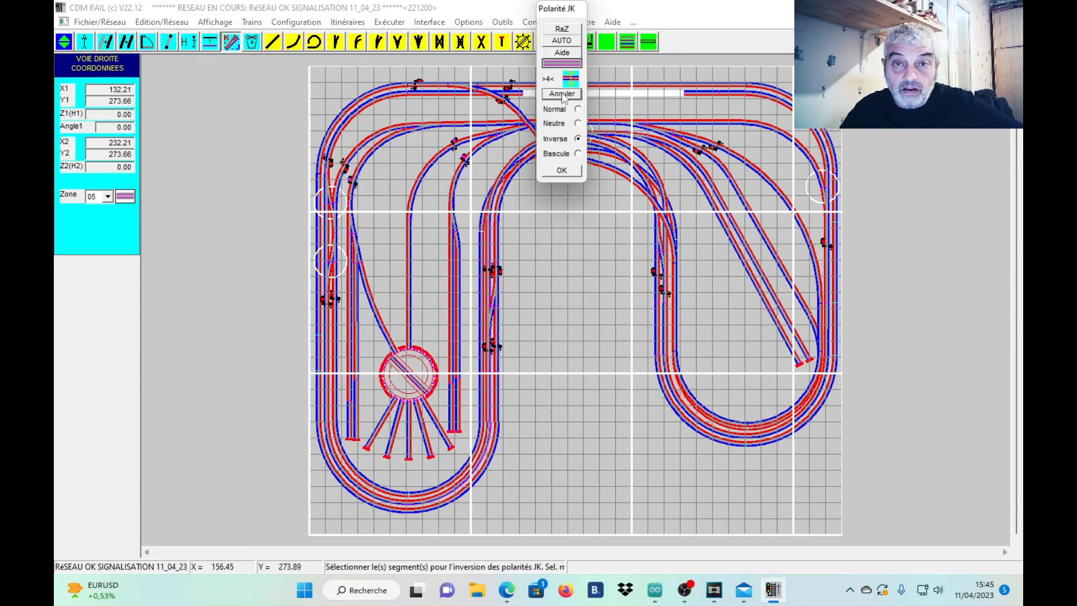
click(565, 43)
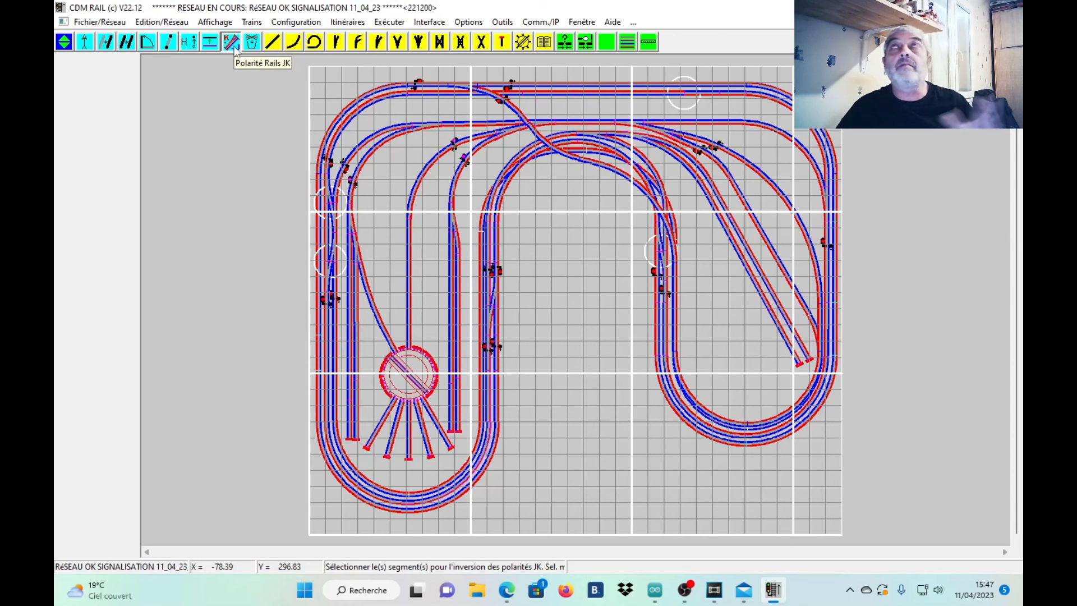
click(233, 46)
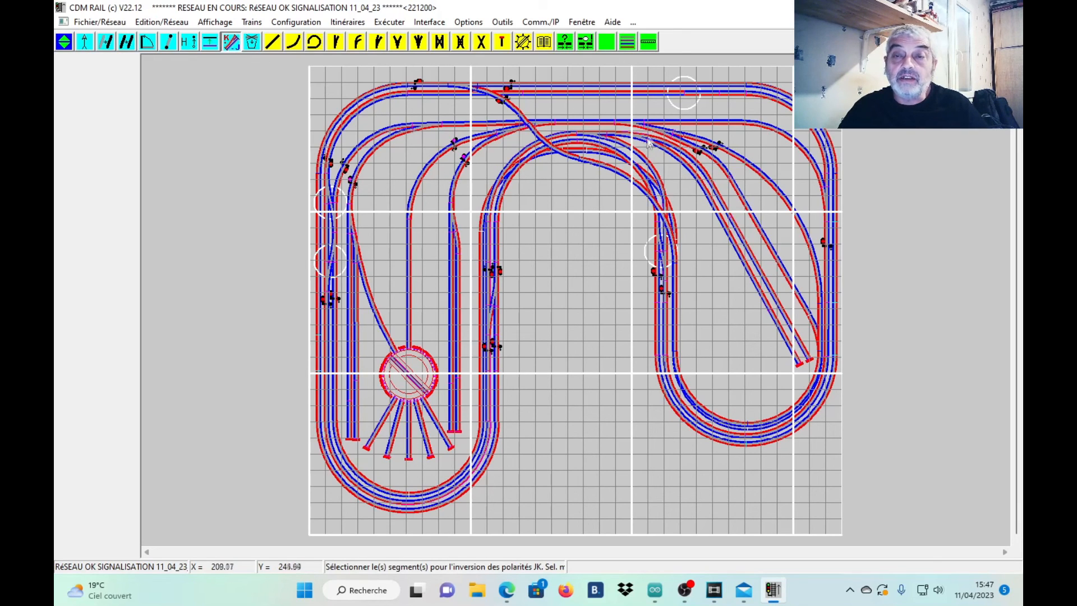